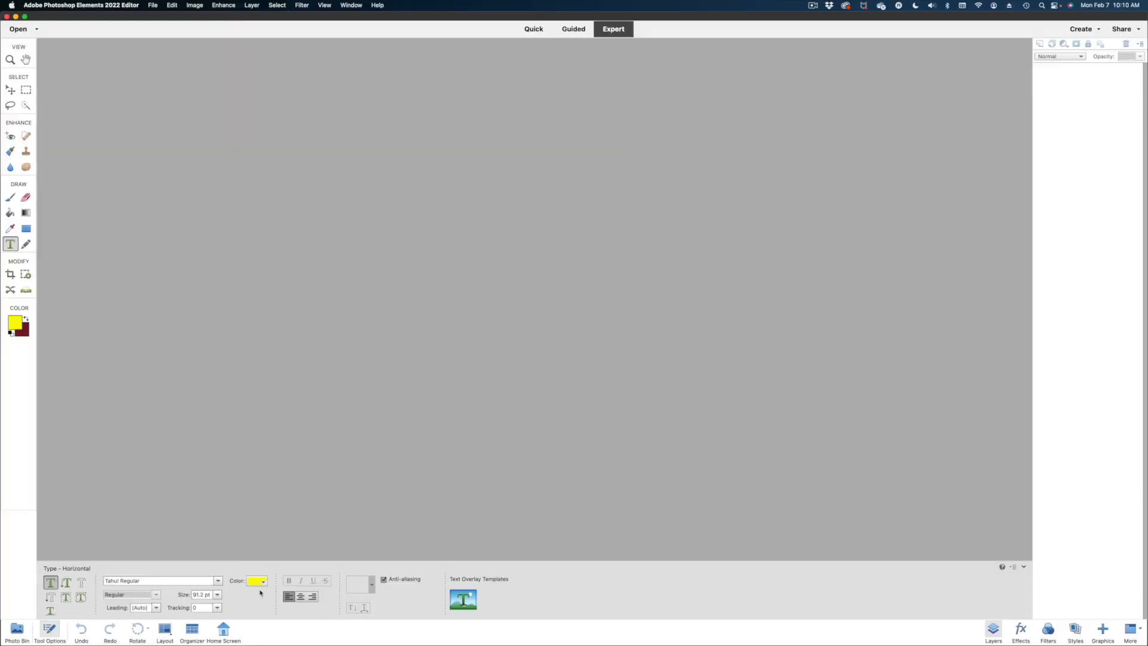
Look through the Quick Selection options and the available effects, filters, styles and graphics shapes
click(26, 106)
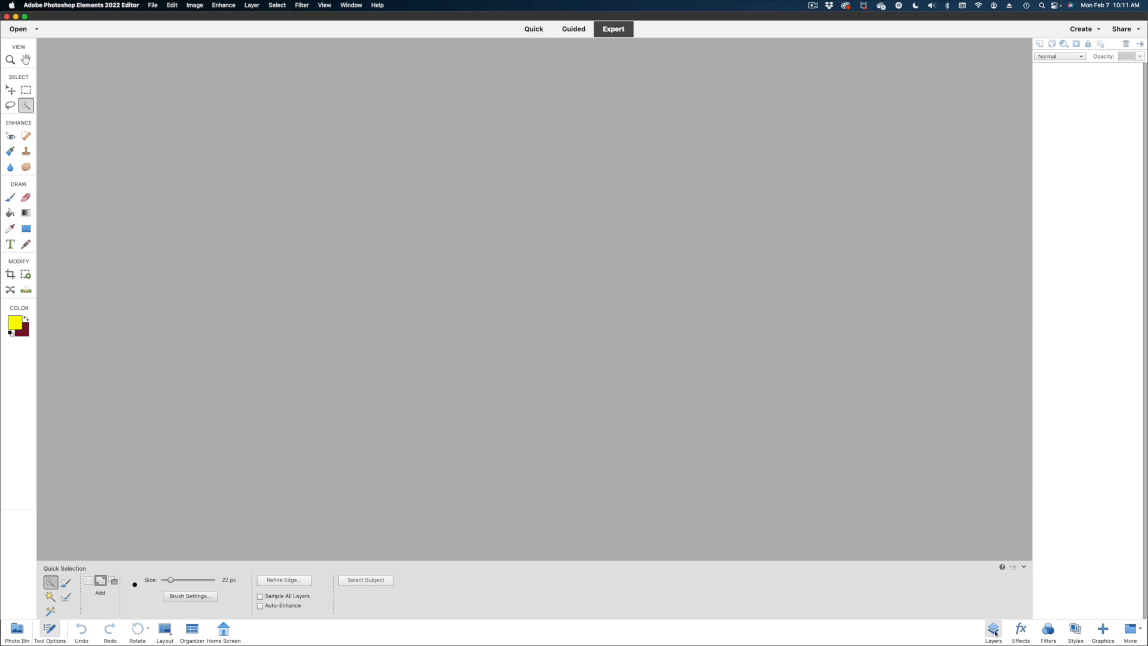
click(1021, 632)
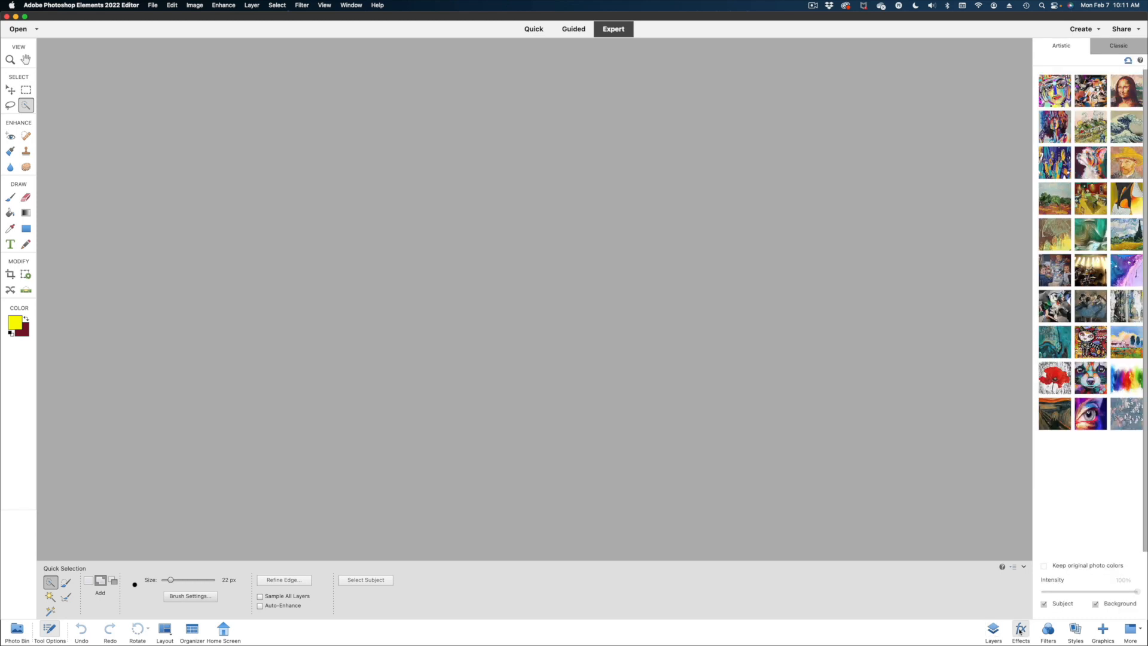
click(1048, 630)
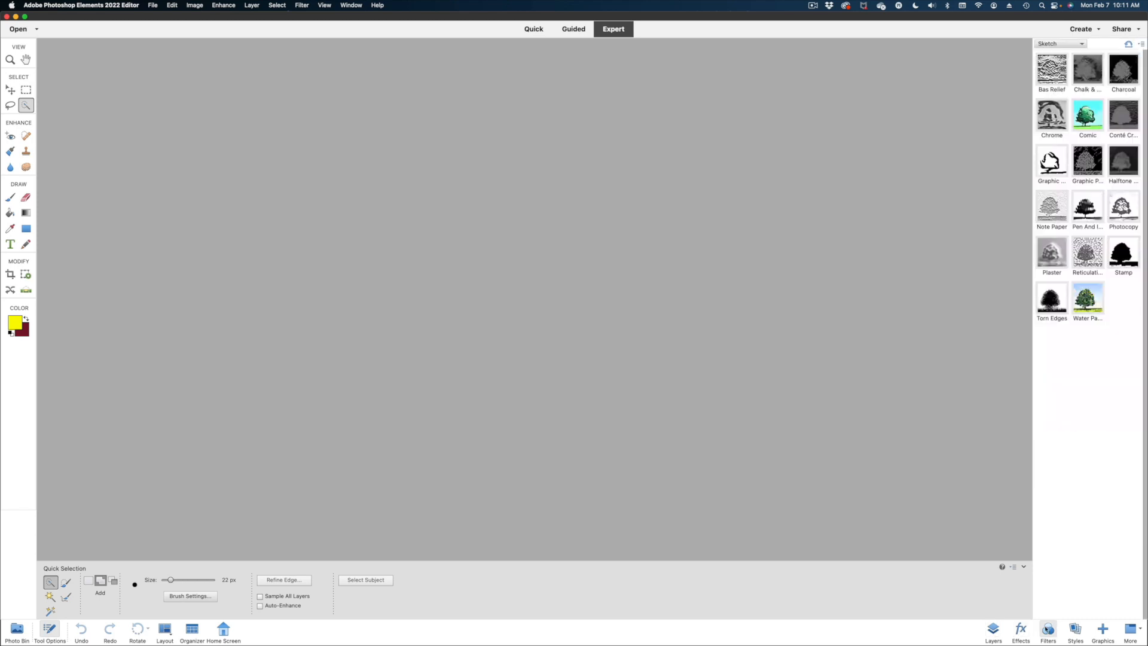
click(1078, 633)
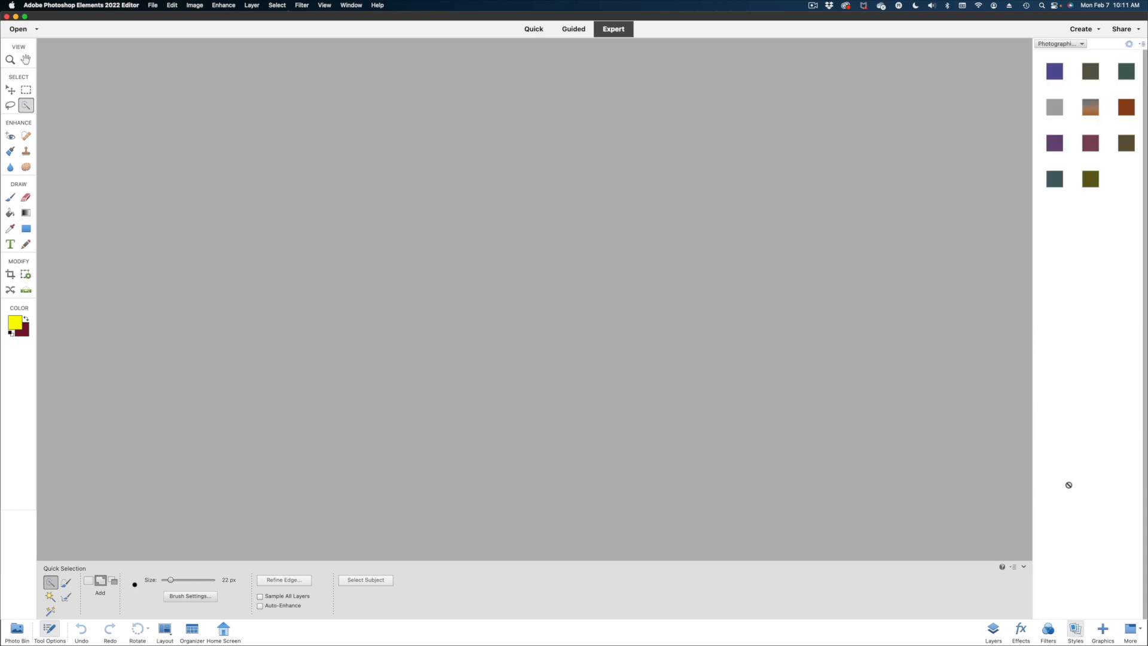
click(1104, 631)
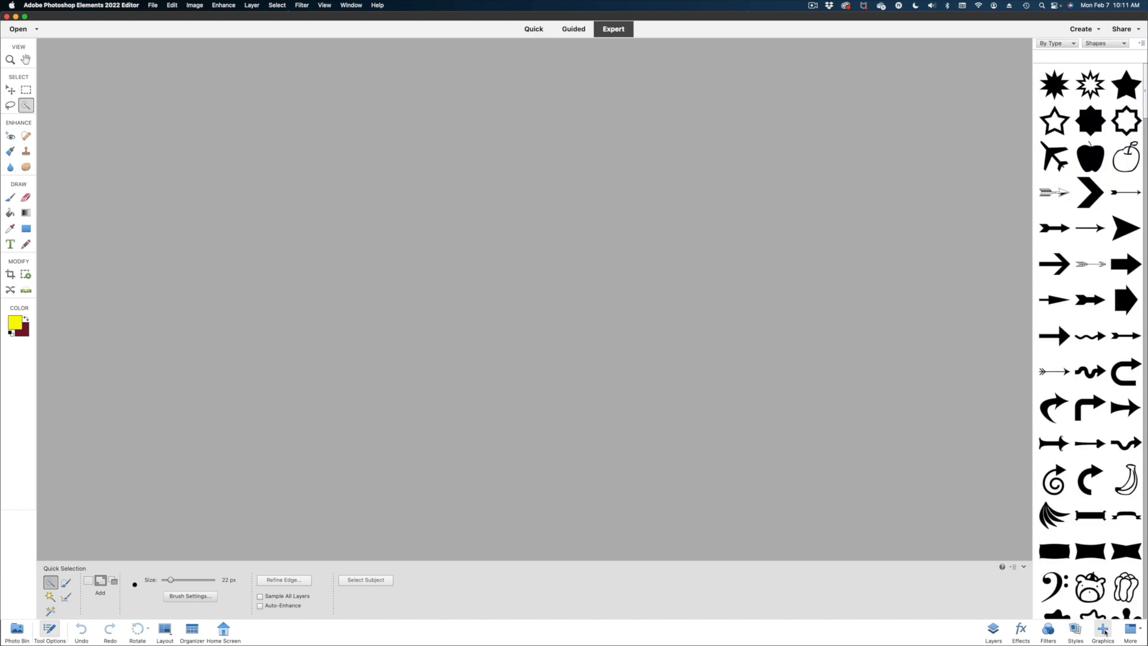
scroll(1093, 383, down, 10)
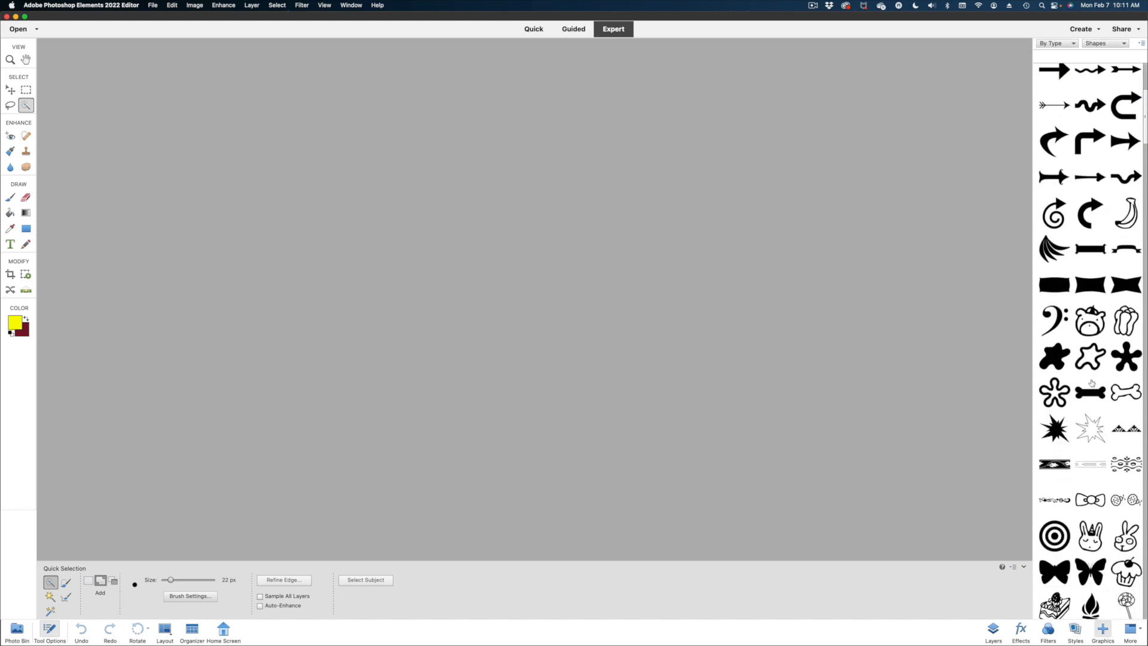
scroll(1090, 380, down, 3)
scroll(1092, 381, up, 9)
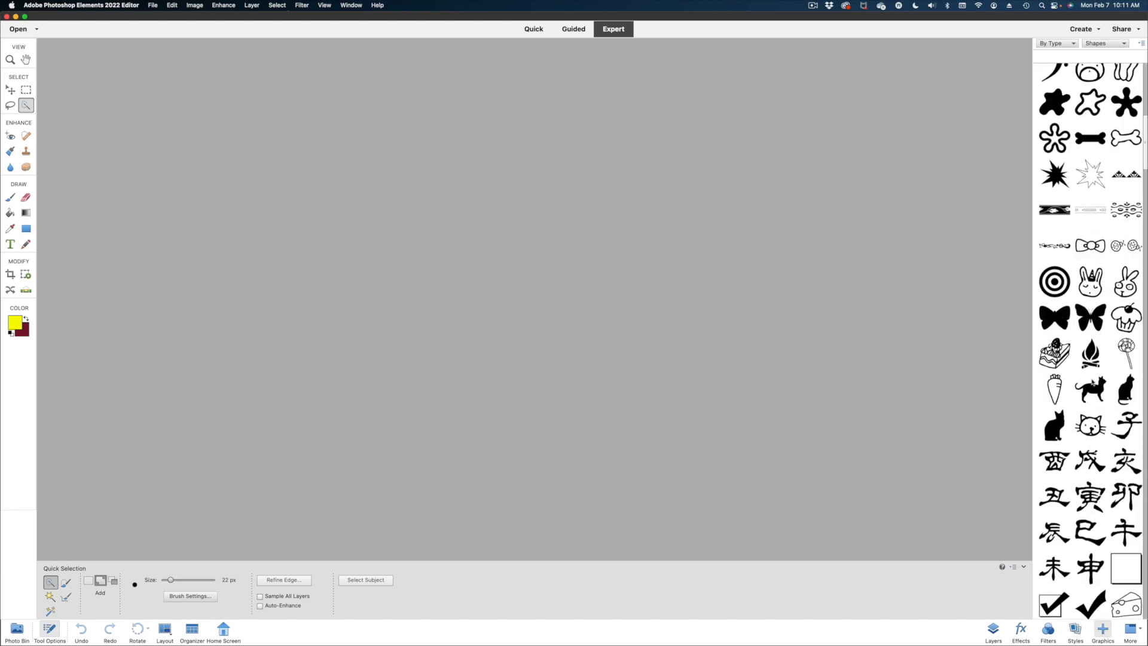
scroll(1093, 380, up, 3)
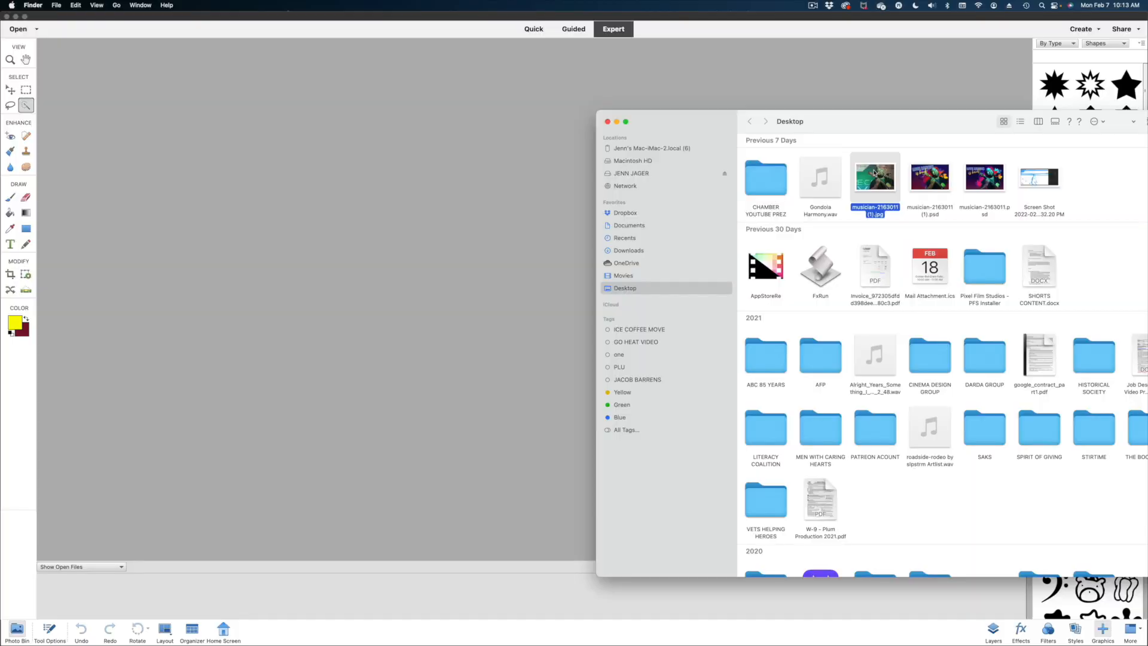
Open the photo musician-2163011 (1).jpg from the Desktop folder in the Photoshop Elements editor
drag(874, 173, 439, 134)
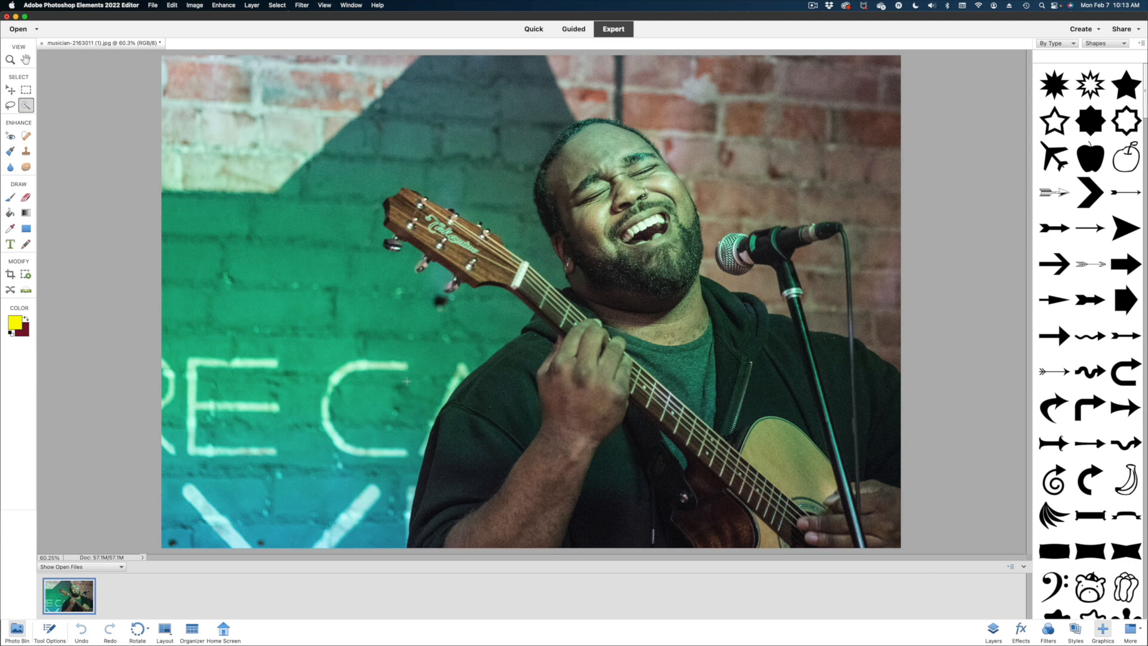
Compare the Magic Wand, Auto Selection and Quick Selection tools, and try quick-selecting the green wall behind the guitarist
click(27, 106)
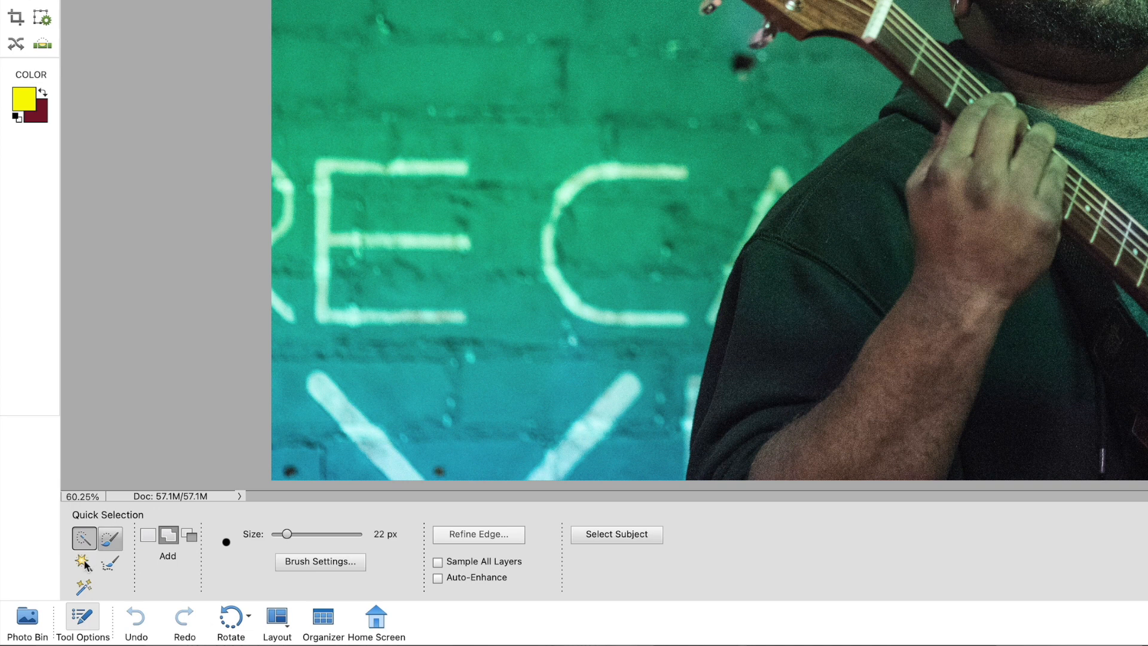
click(84, 562)
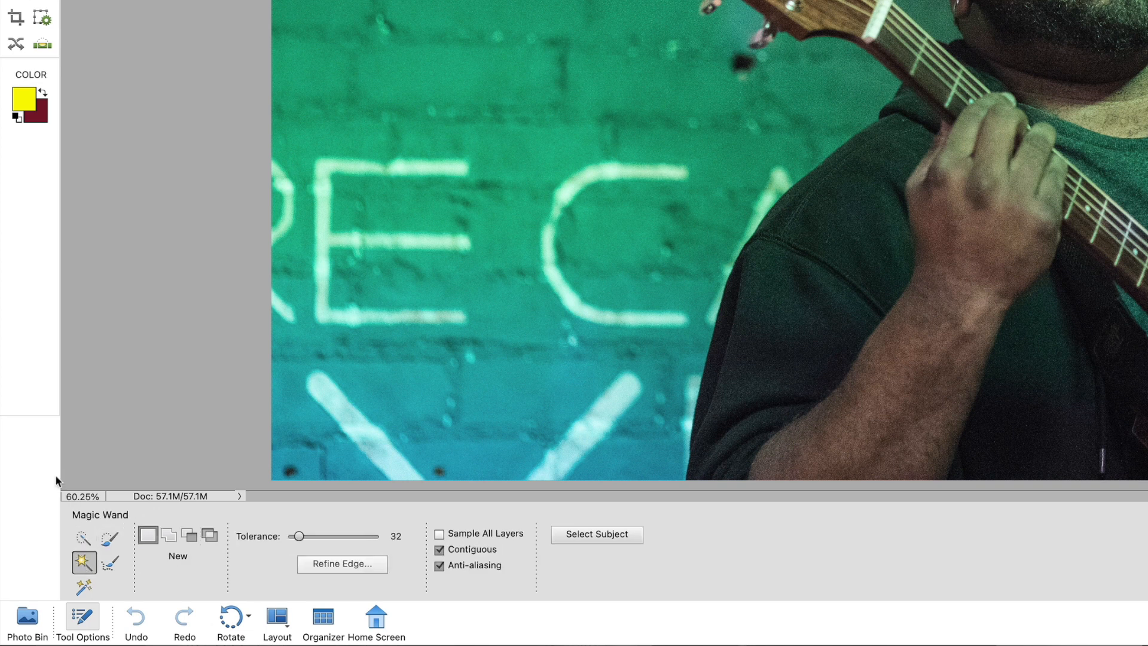
click(85, 590)
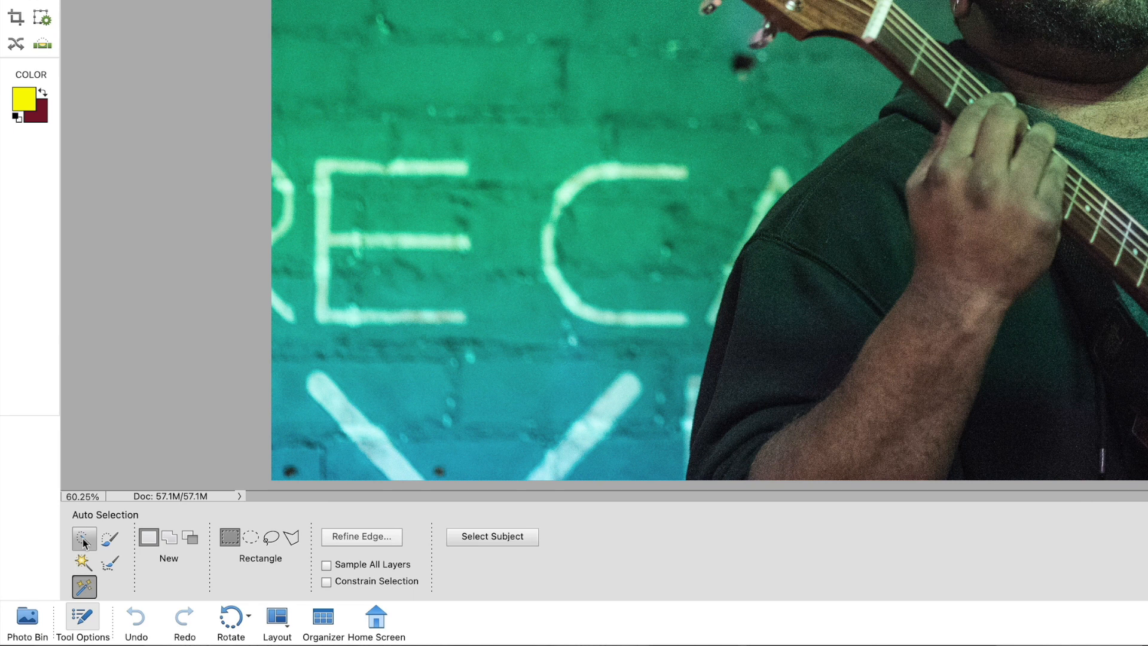
click(84, 540)
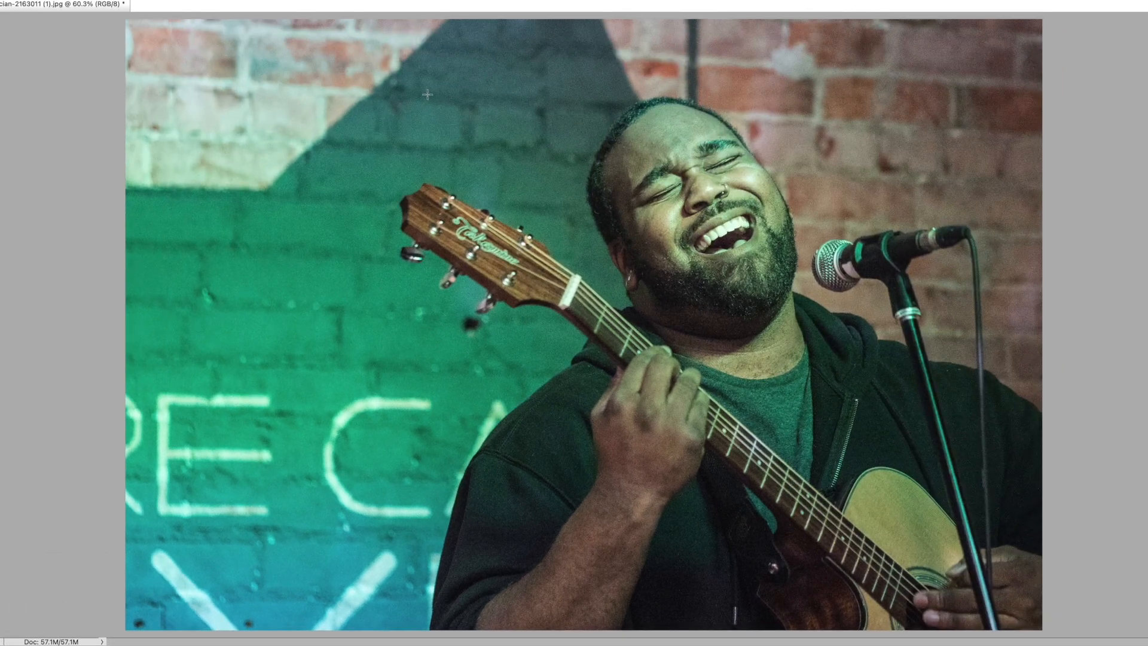
mouse_move(615, 156)
mouse_down()
mouse_move(515, 92)
mouse_move(381, 154)
mouse_move(312, 229)
mouse_up()
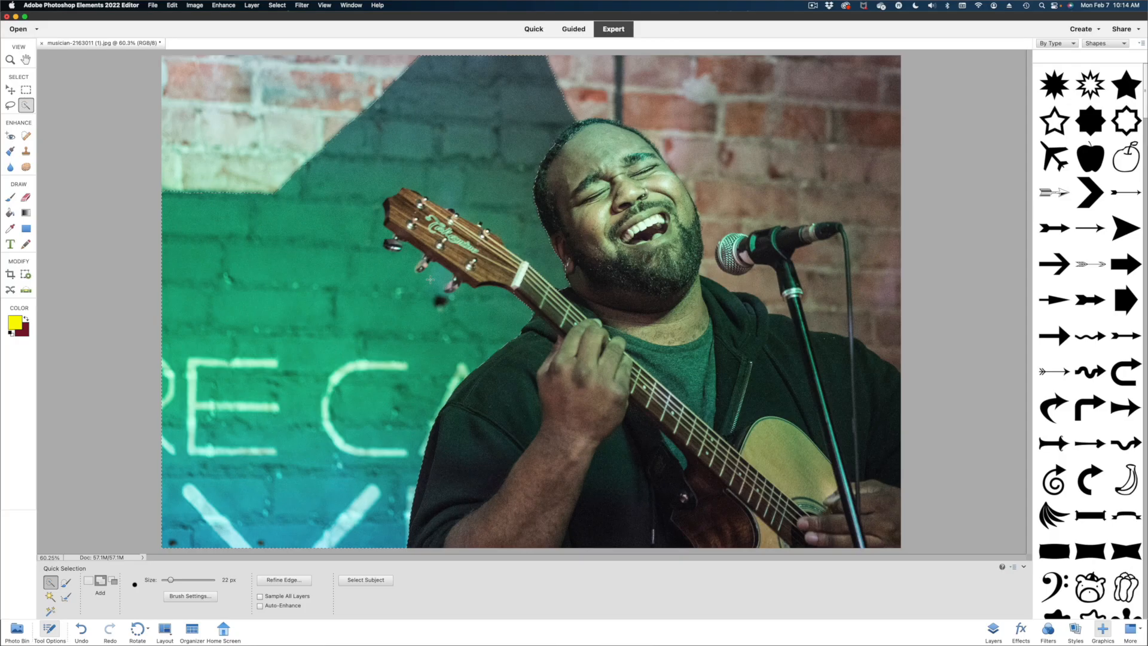
key(super+d)
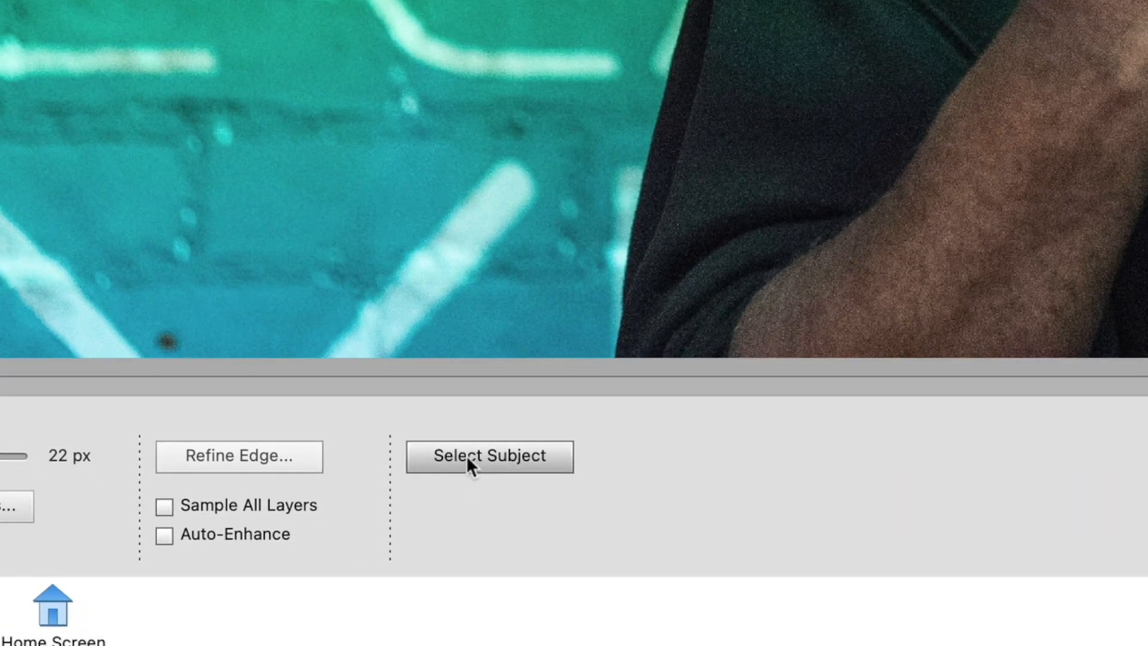
Select the guitarist automatically with Select Subject and open Refine Edge for the selection
click(425, 504)
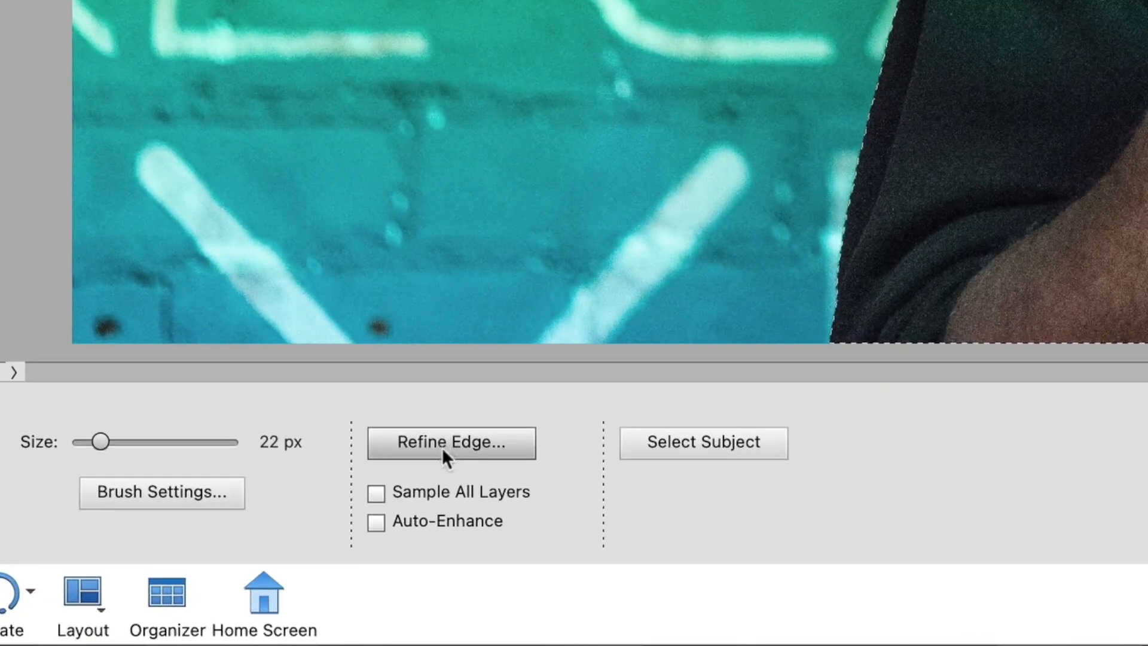
click(440, 446)
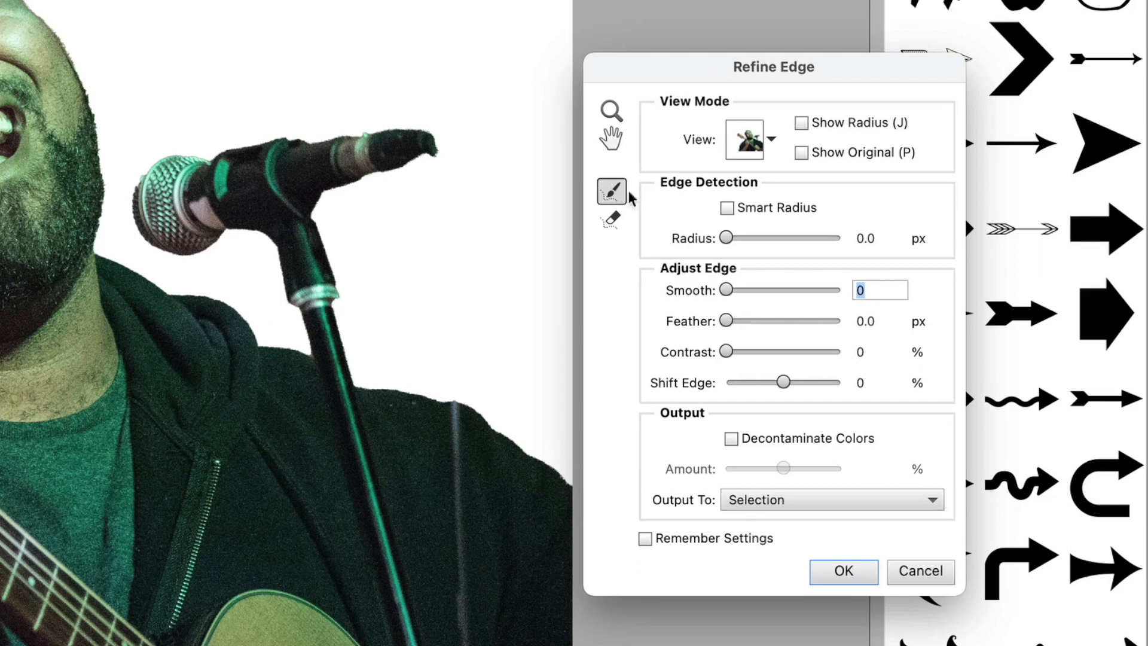
Set the edge detection radius to 3.3 px and paint refinements over the missing guitar body area and the microphone cable
drag(727, 240, 747, 239)
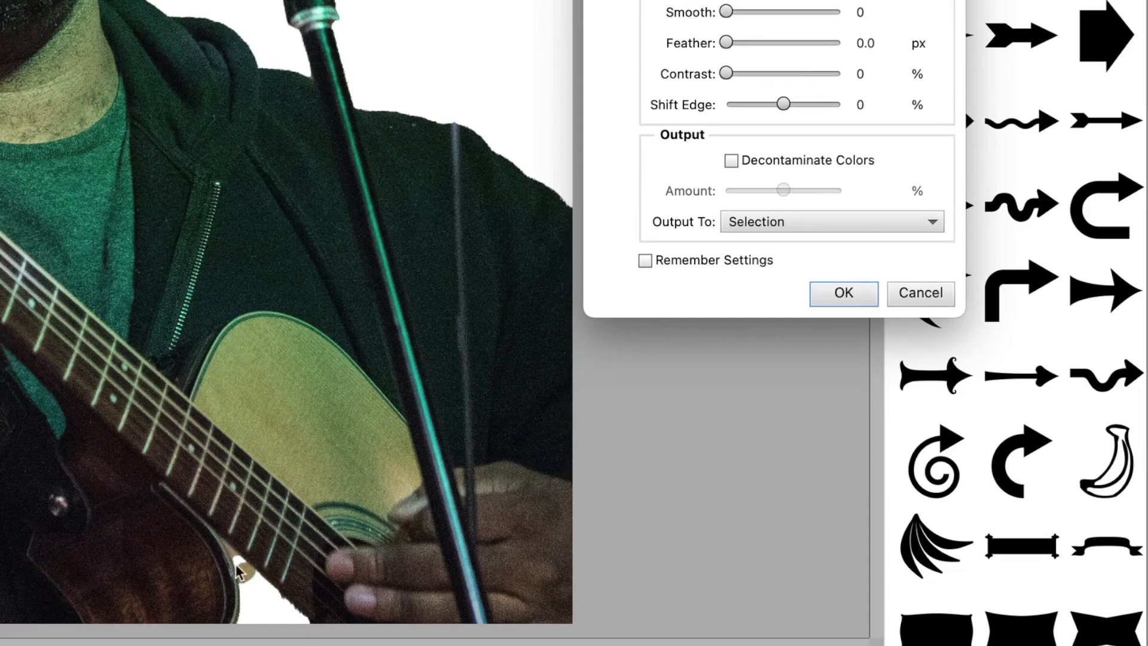
mouse_move(242, 565)
mouse_down()
mouse_move(255, 594)
mouse_move(275, 595)
mouse_move(268, 602)
mouse_move(284, 614)
mouse_move(310, 613)
mouse_move(229, 630)
mouse_up()
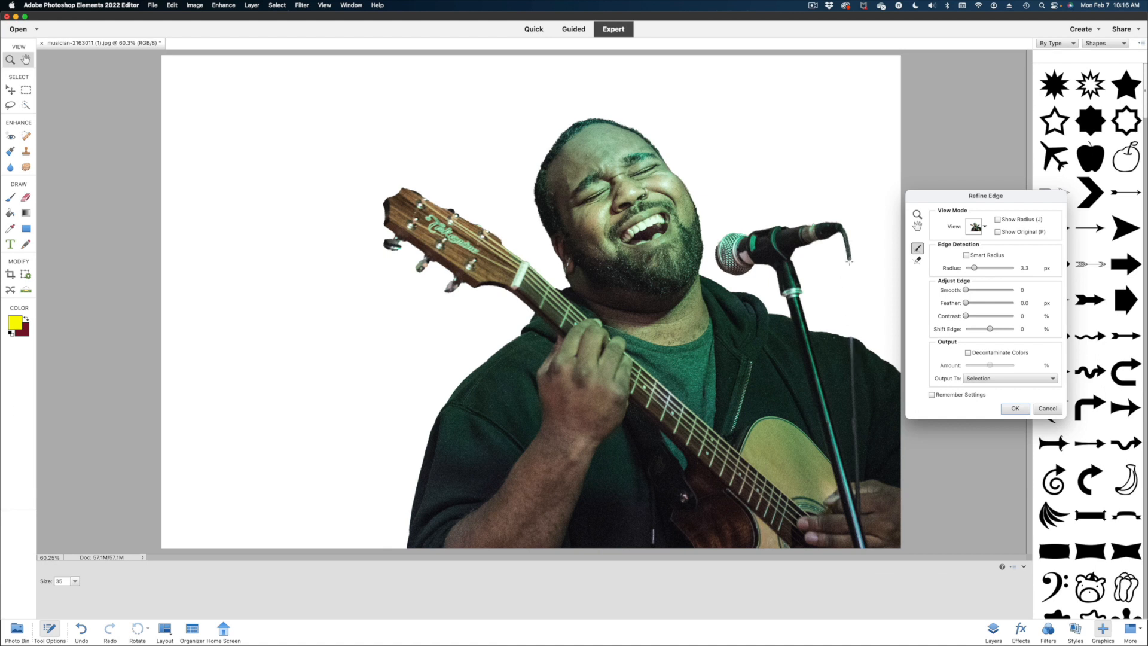
mouse_move(851, 285)
mouse_down()
mouse_move(851, 341)
mouse_move(840, 231)
mouse_move(848, 334)
mouse_move(852, 259)
mouse_up()
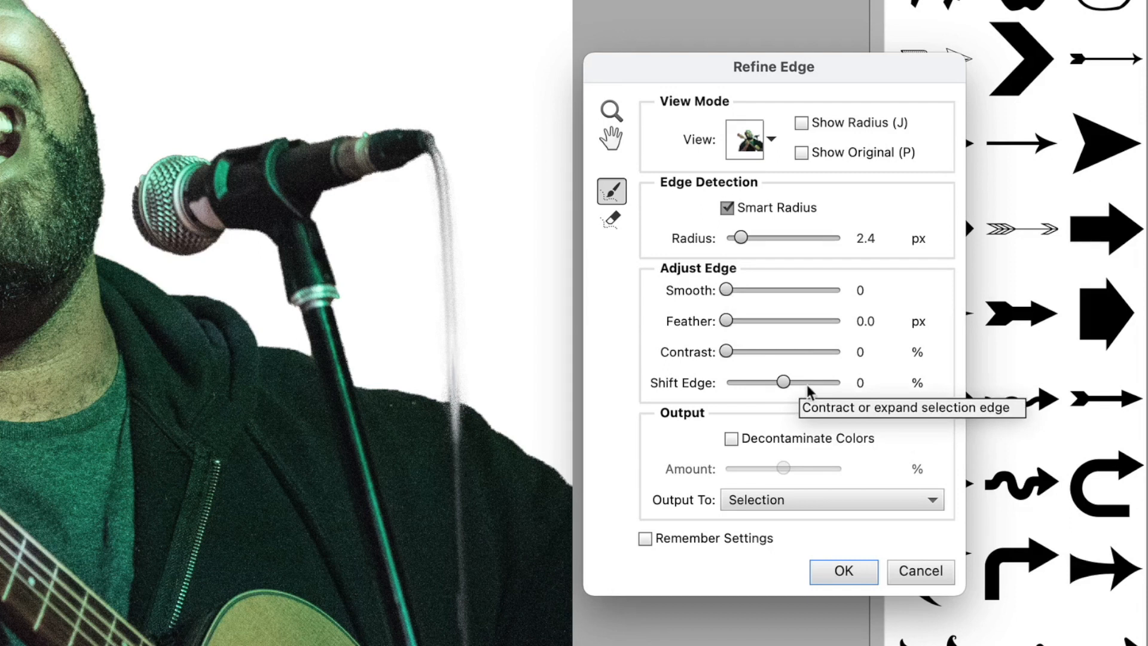
Set Shift Edge to +100% and turn off Smart Radius for the refined selection
drag(989, 328, 1001, 329)
drag(810, 386, 843, 388)
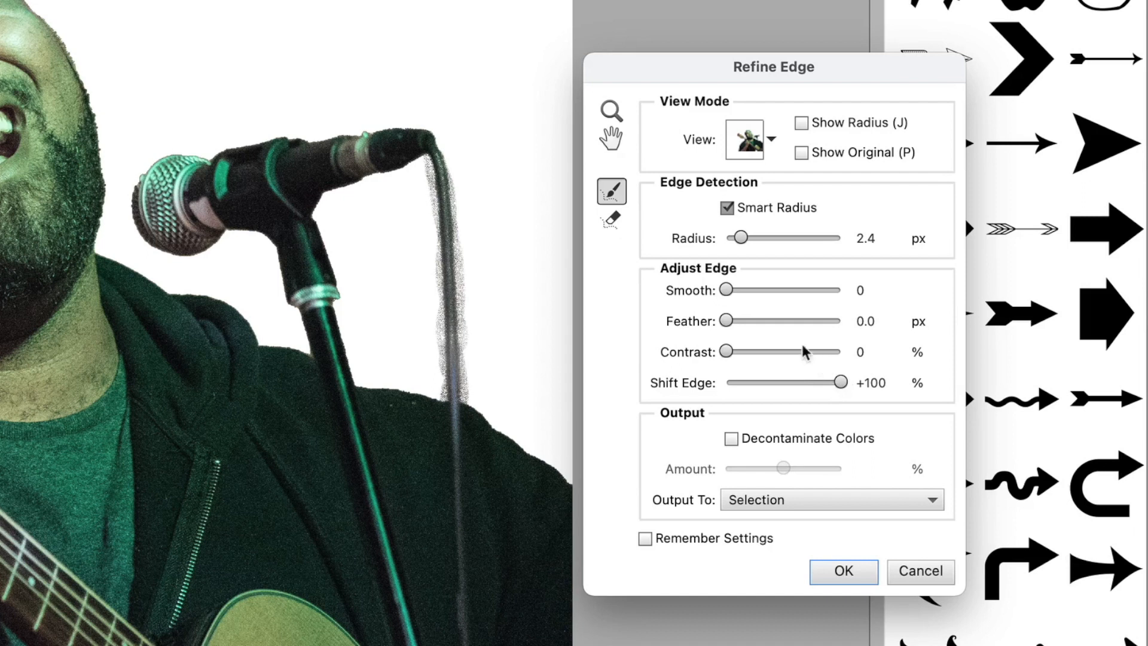
click(727, 208)
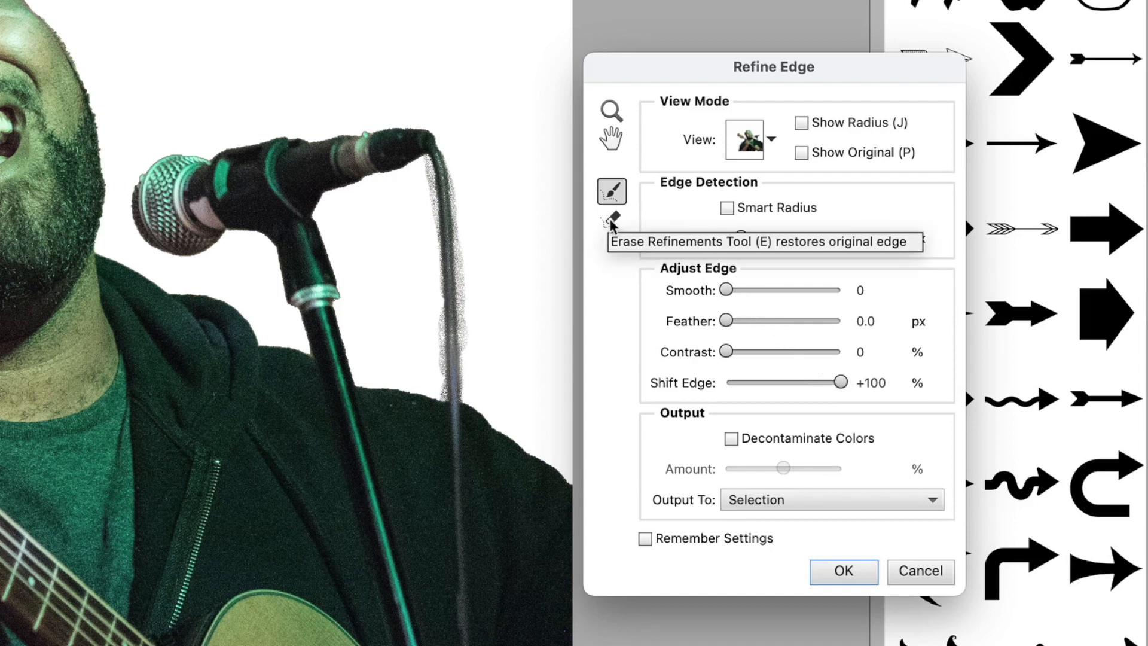
Remove the leftover fringe along the microphone cable with the Erase Refinements tool
click(611, 224)
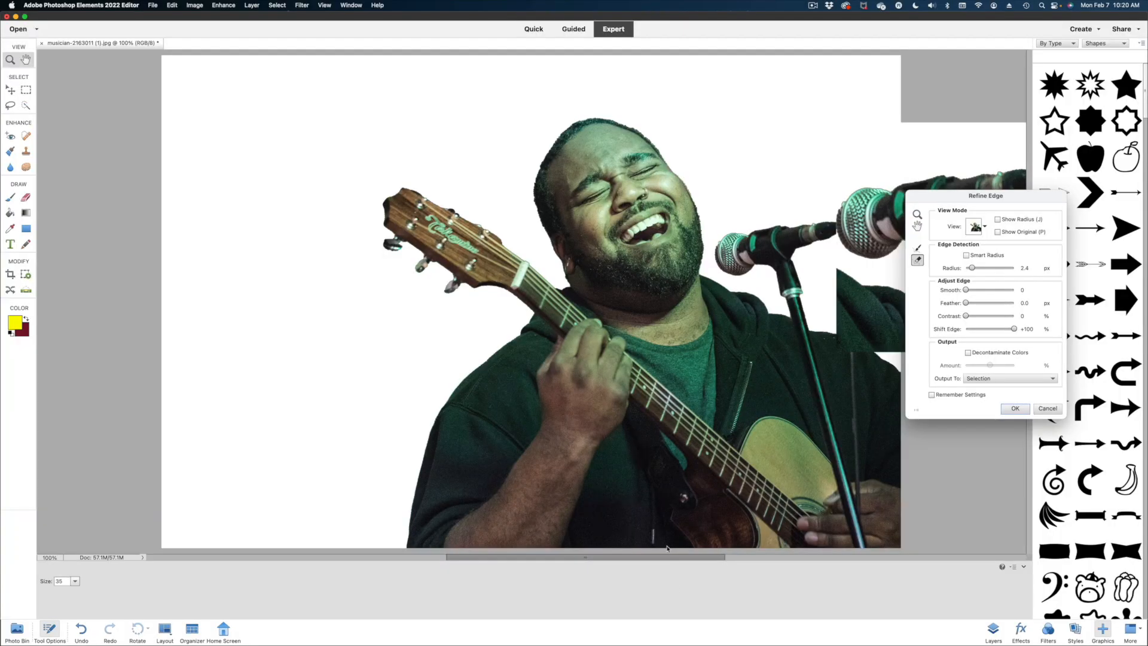
key(super+equal)
key(super+equal)
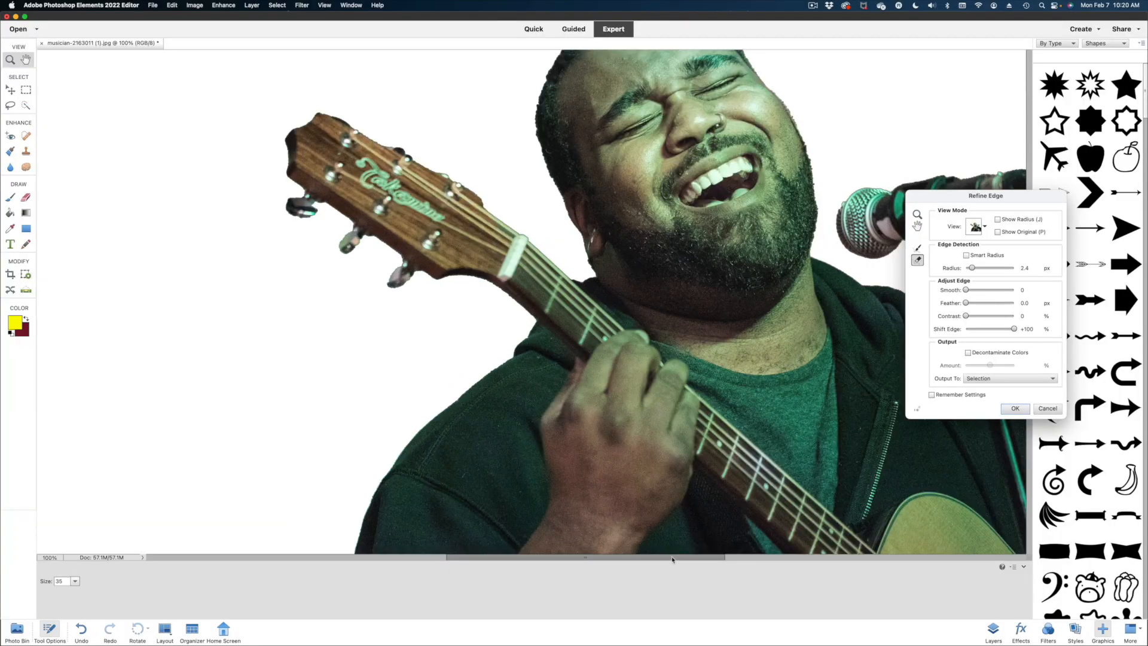
drag(687, 556, 750, 573)
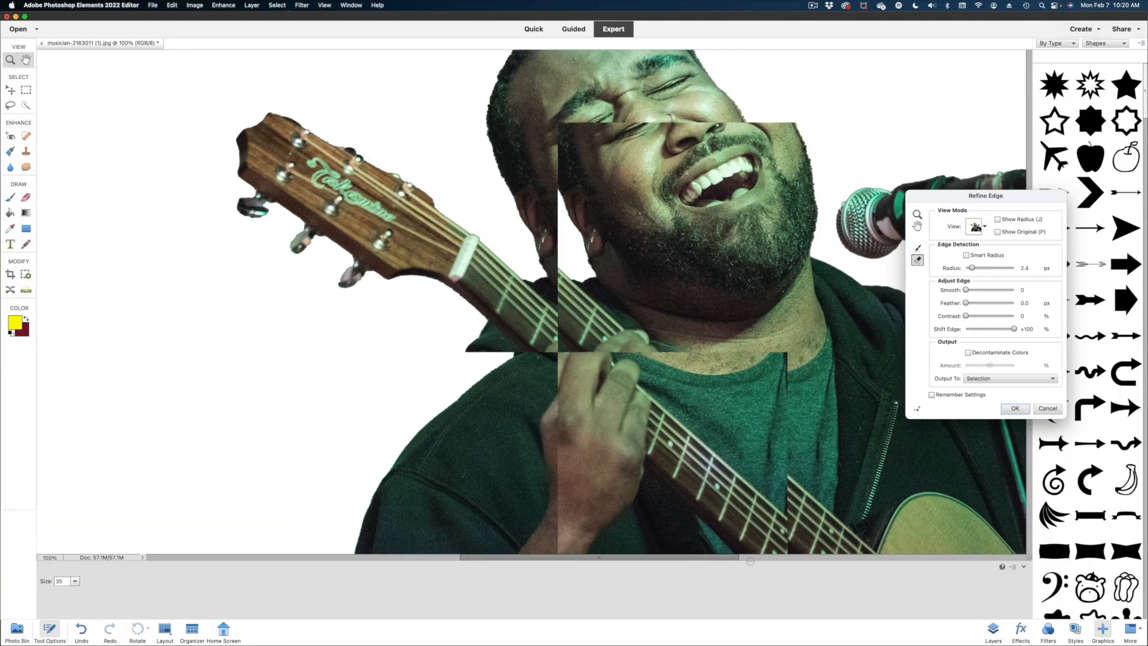
scroll(671, 264, right, 5)
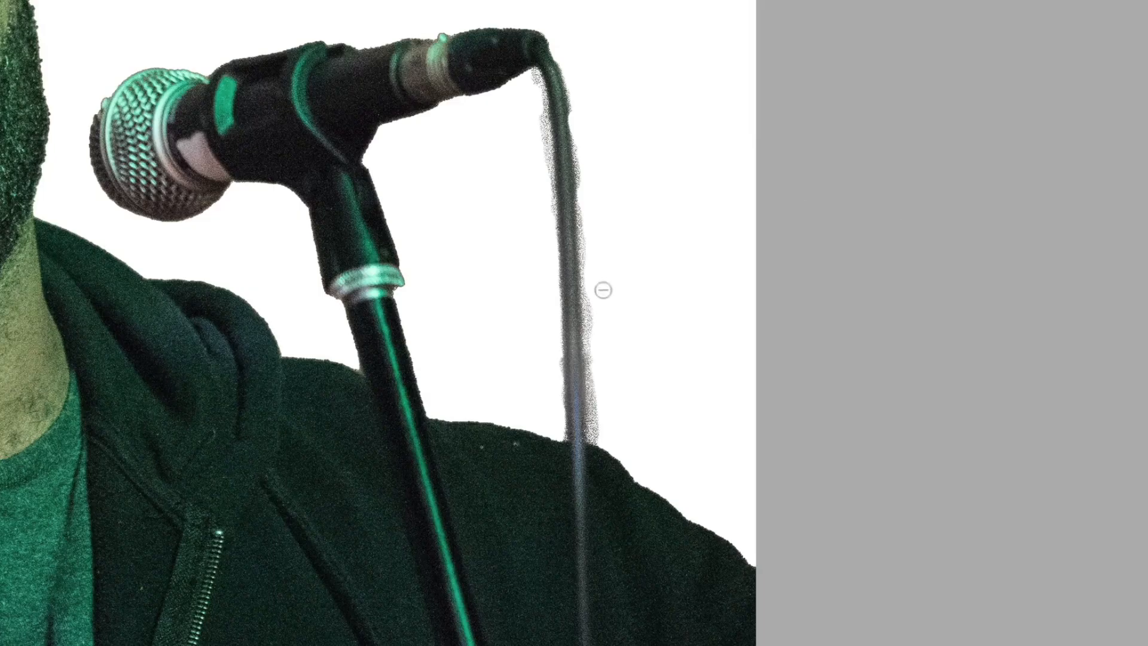
drag(587, 291, 588, 363)
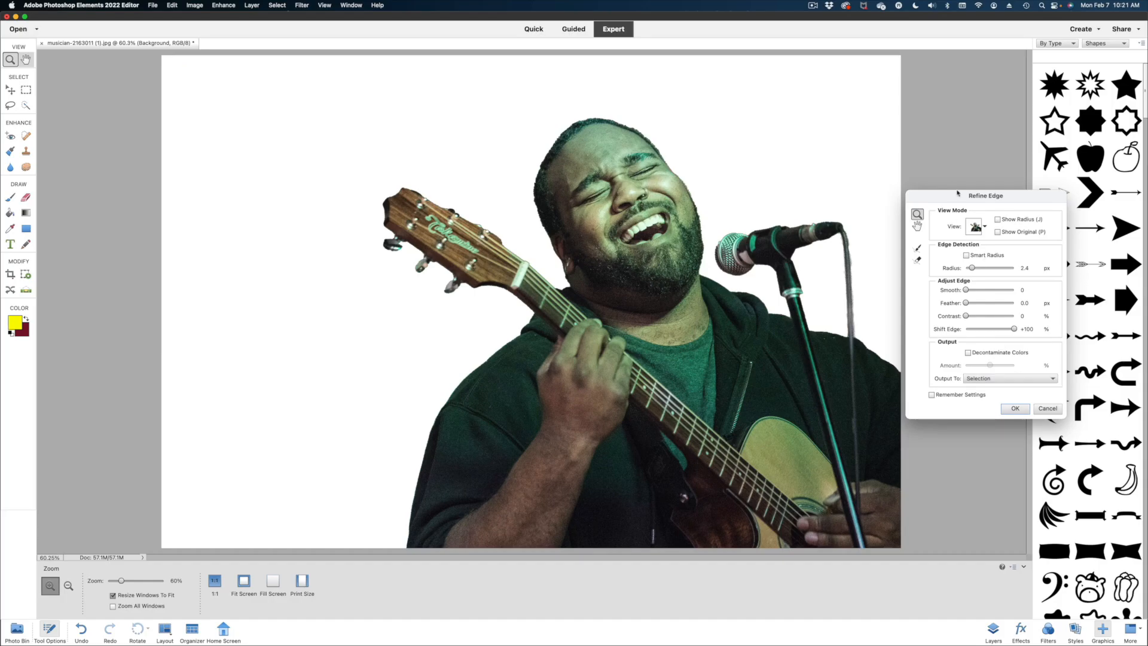
Output the refined selection to a new layer with a layer mask
drag(957, 193, 947, 184)
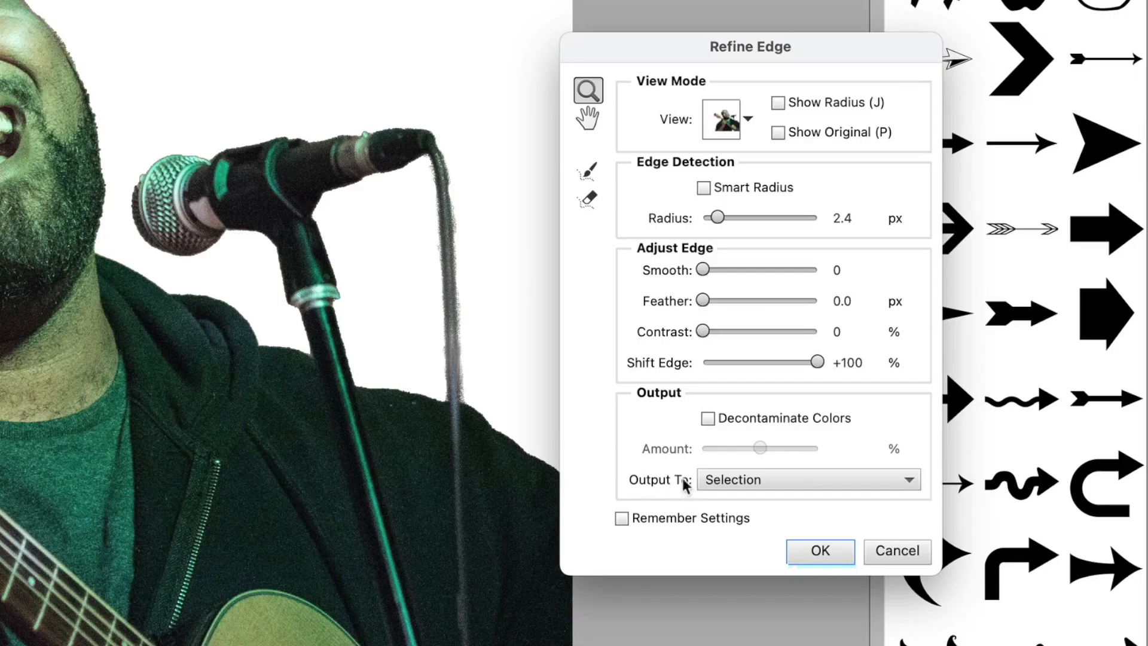
click(967, 370)
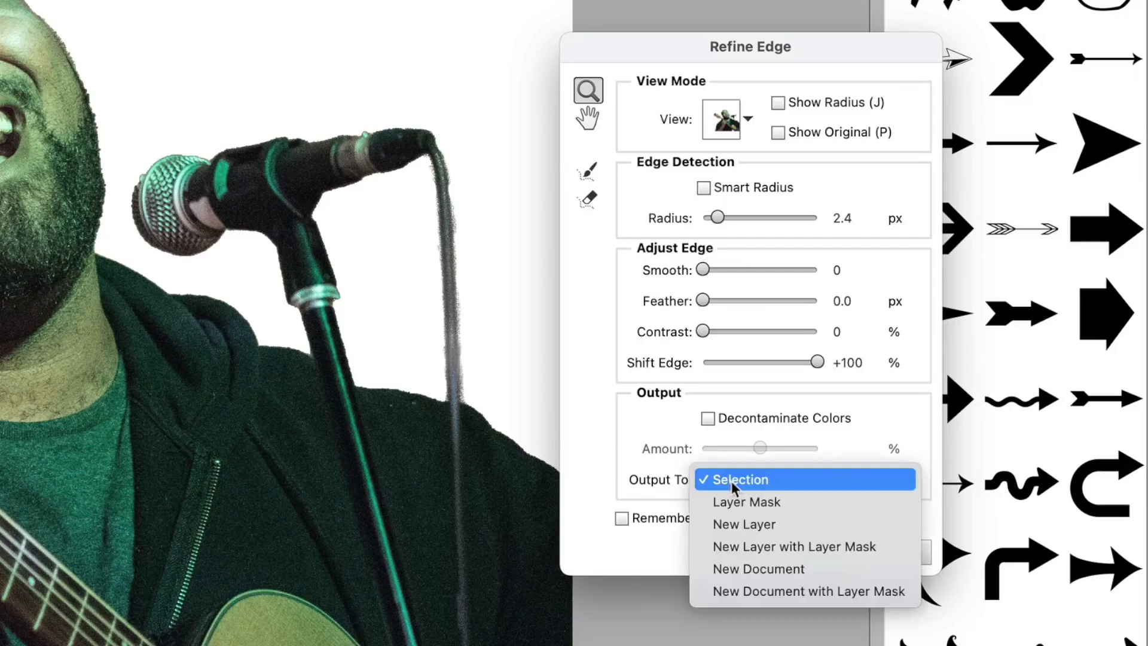
click(750, 546)
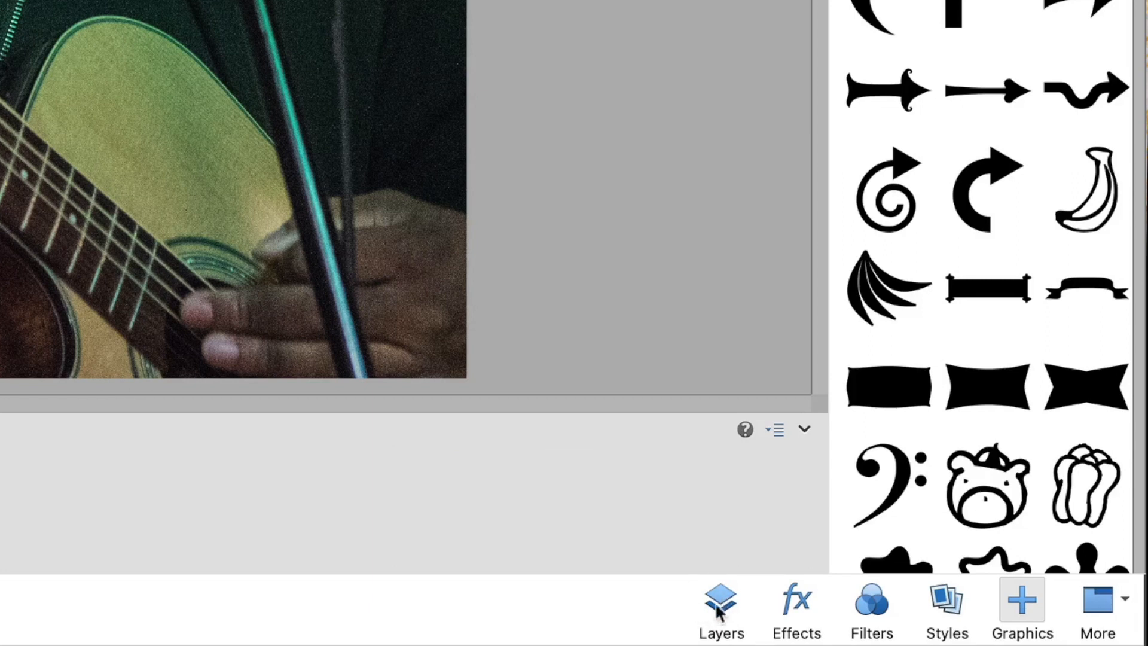
Compare the masked cutout with the original photo by showing and re-hiding the Background layer
click(721, 601)
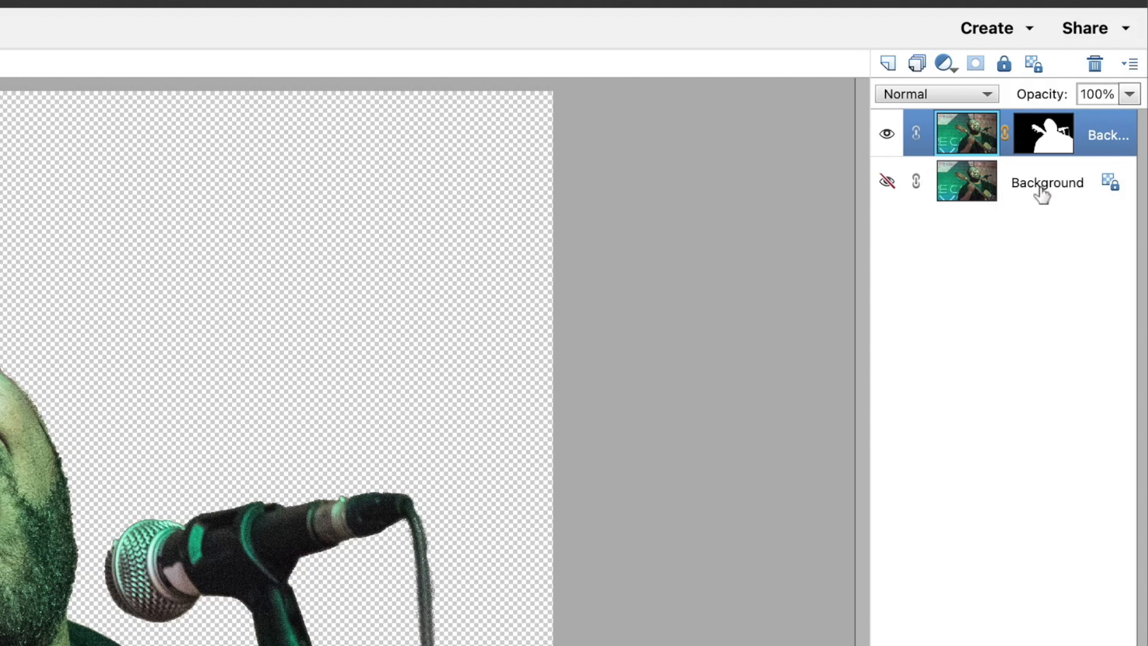
click(888, 184)
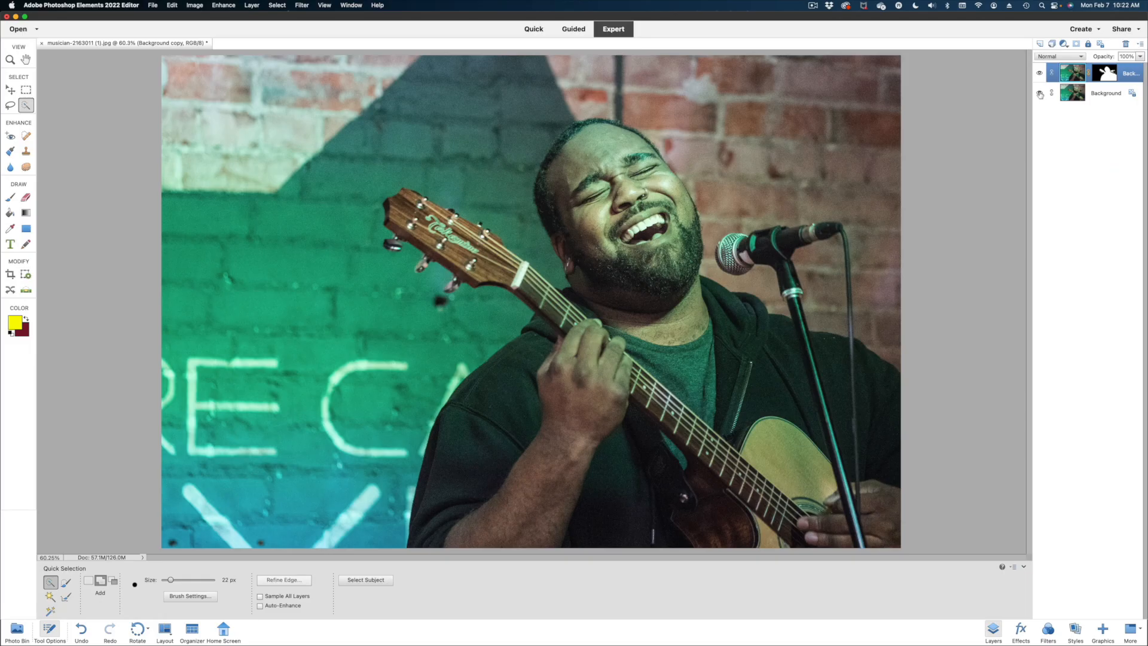
click(1040, 93)
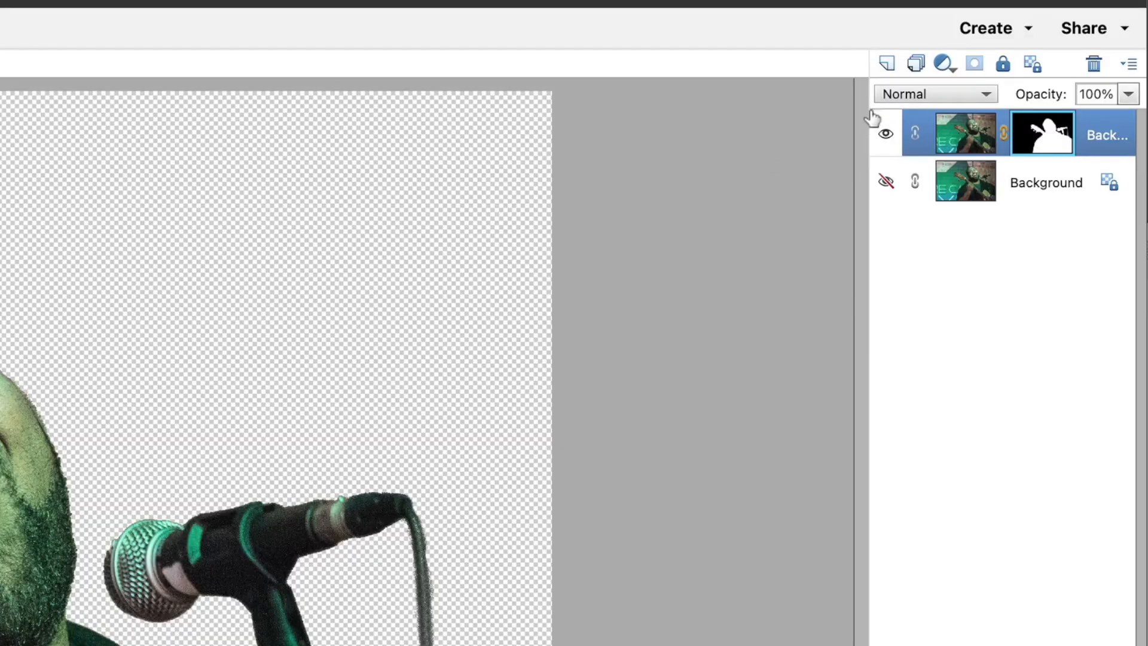
Add a new layer above the cutout and set the gradient's foreground color to dark blue (#170f66)
click(886, 63)
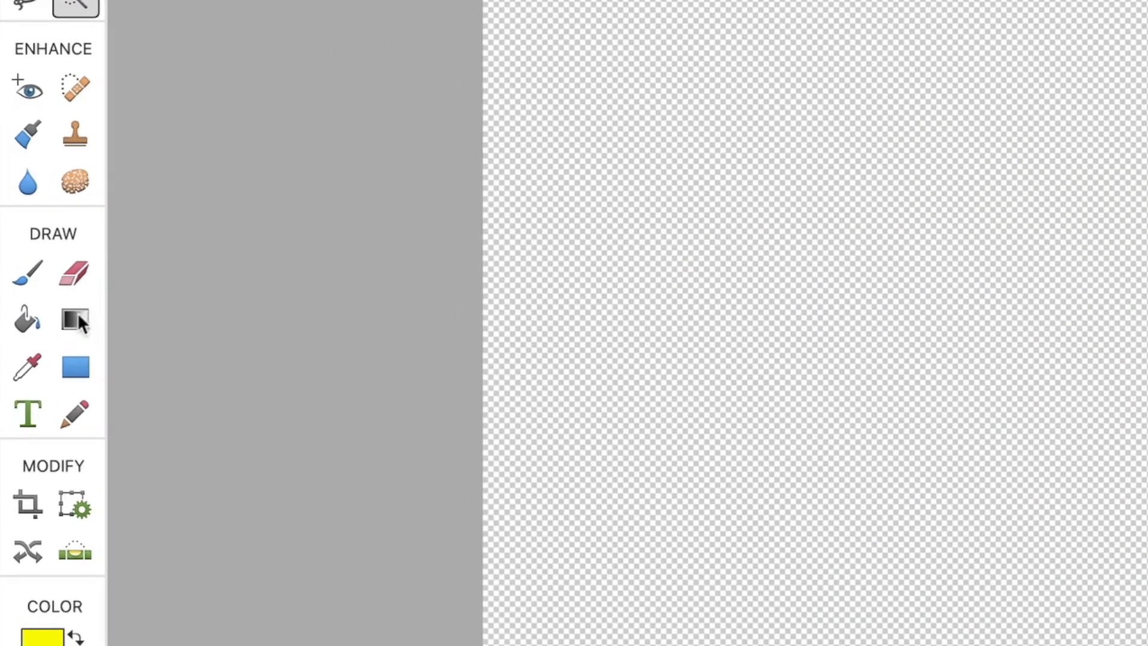
click(77, 321)
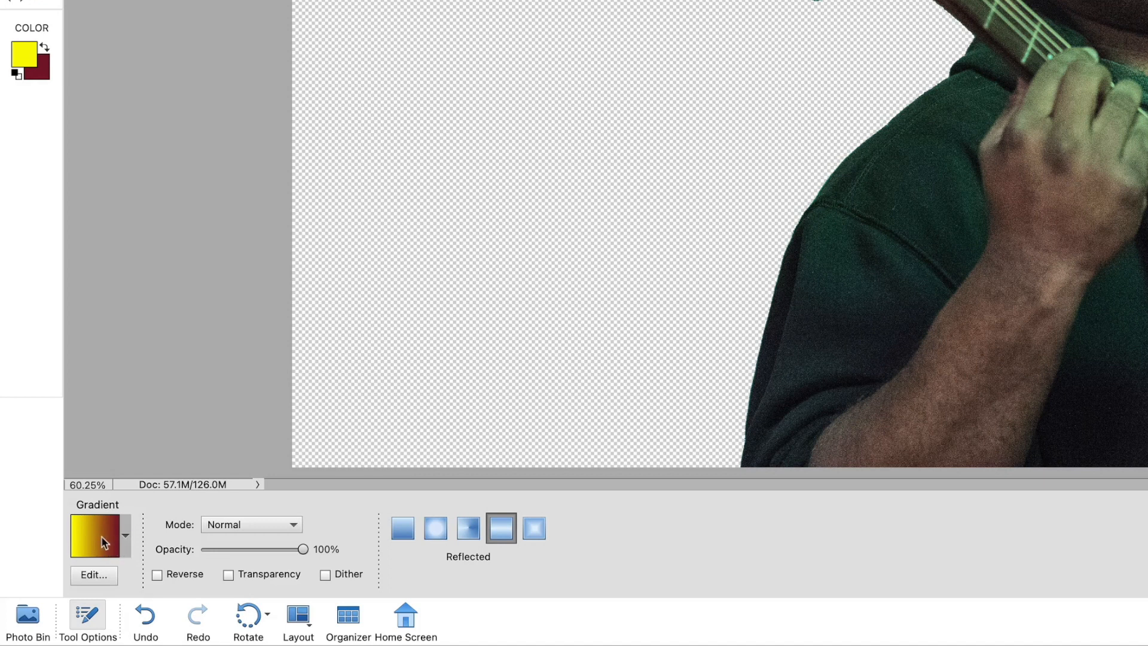
click(26, 59)
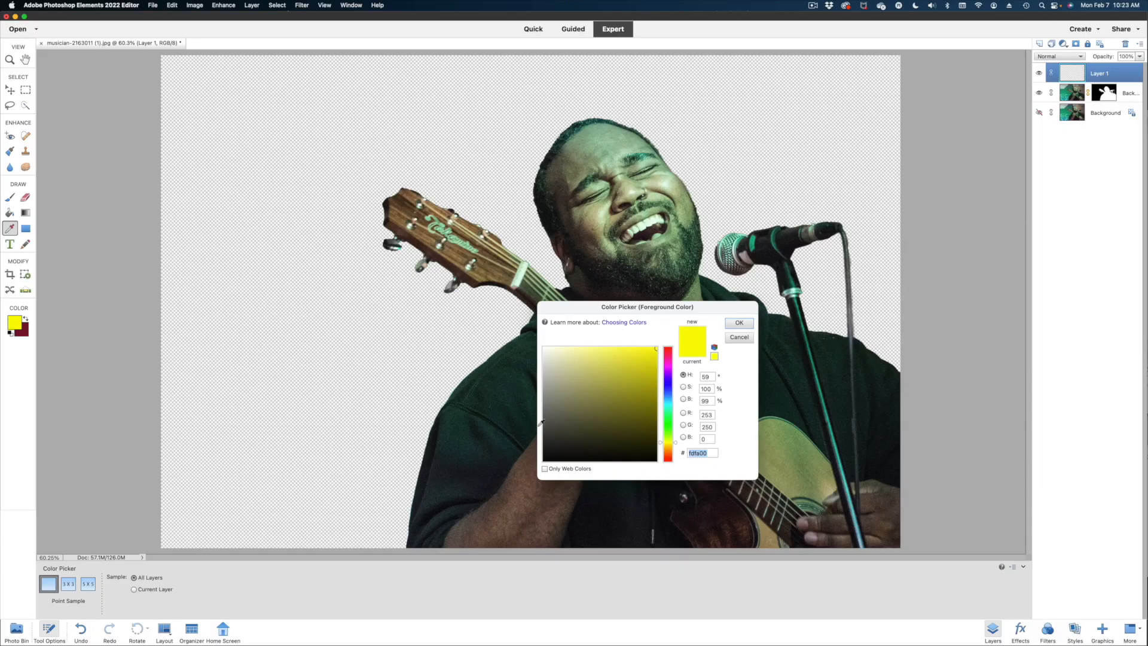
drag(654, 368, 614, 375)
mouse_move(667, 392)
mouse_down()
mouse_move(634, 377)
mouse_move(639, 413)
mouse_up()
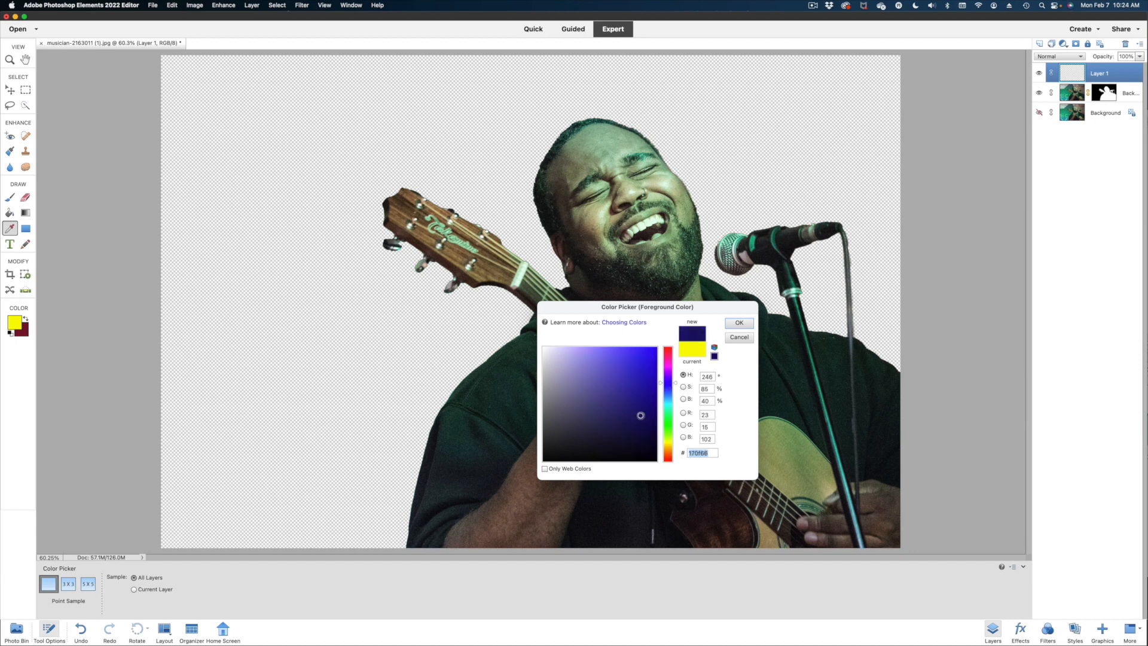
click(739, 323)
Fill the new layer with a vertical gradient running from blue at the image's top edge to dark red at its bottom edge
key(g)
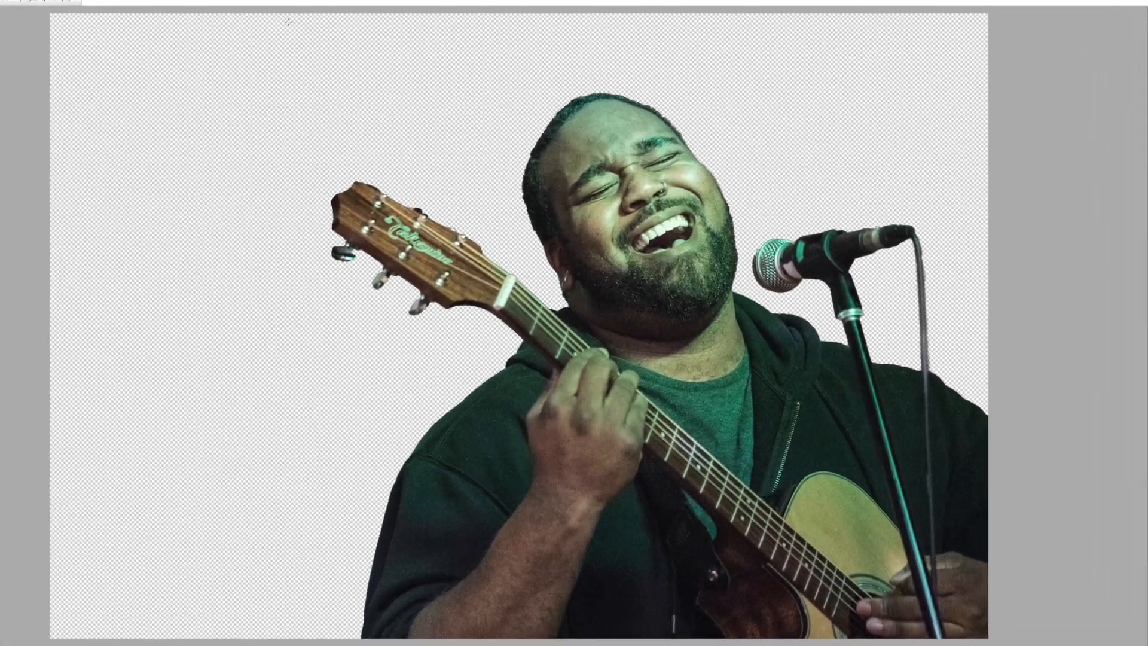
drag(349, 62, 354, 94)
drag(293, 60, 274, 631)
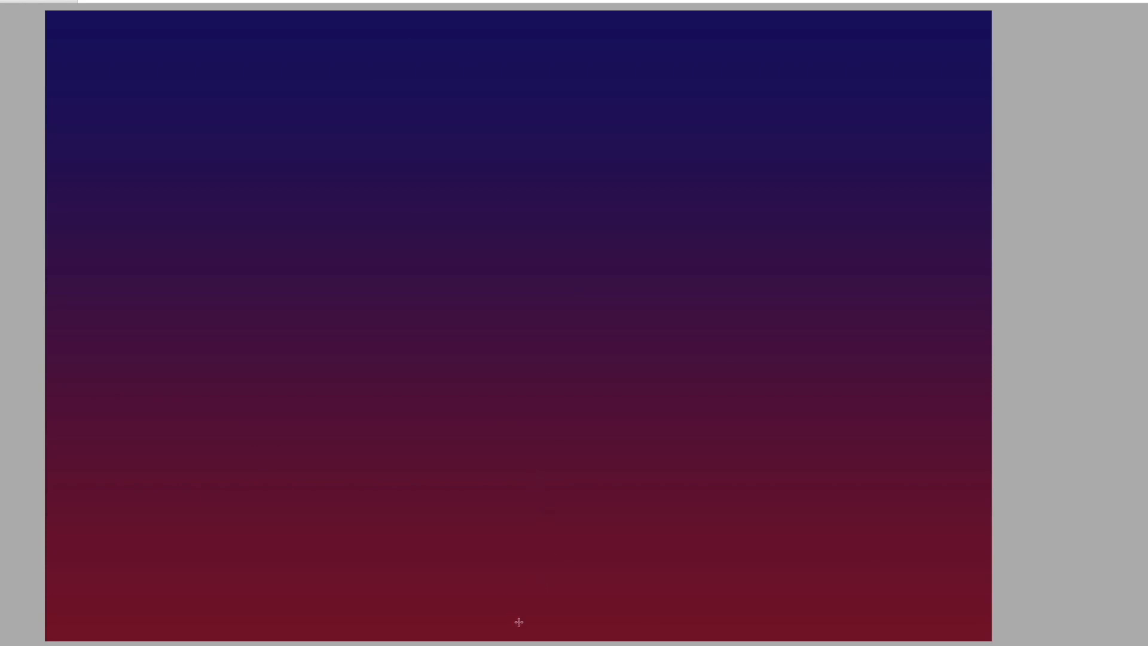
Try the gradient from bottom to top and as a diagonal across the canvas, and undo both versions
drag(511, 595, 514, 37)
drag(92, 48, 954, 624)
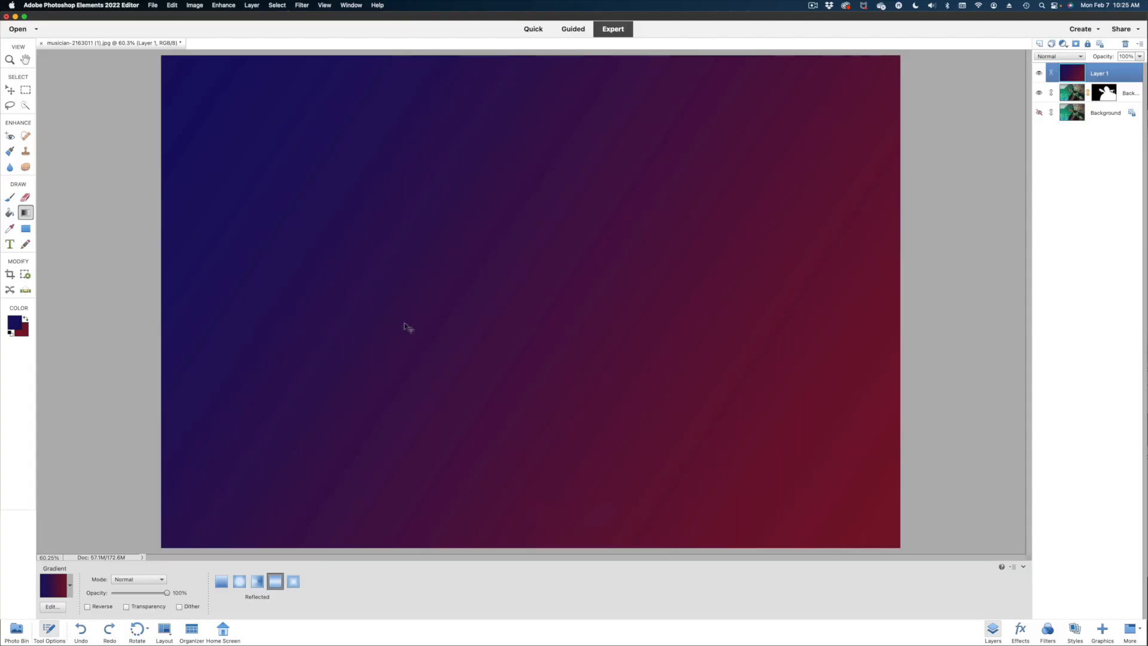
key(super+z)
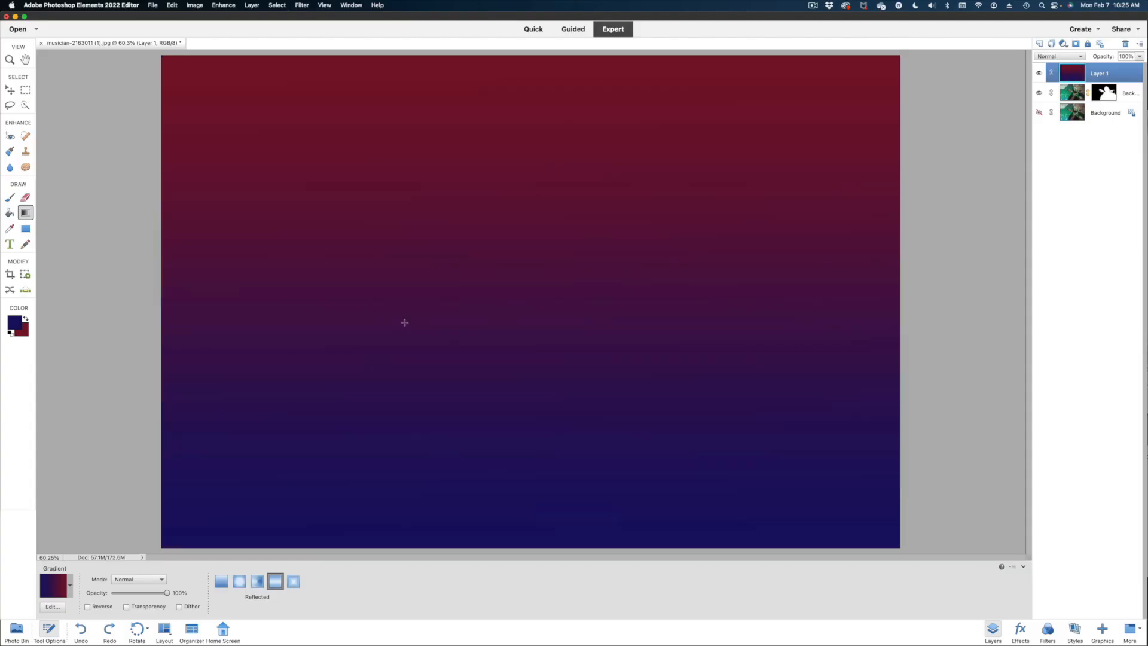
key(super+z)
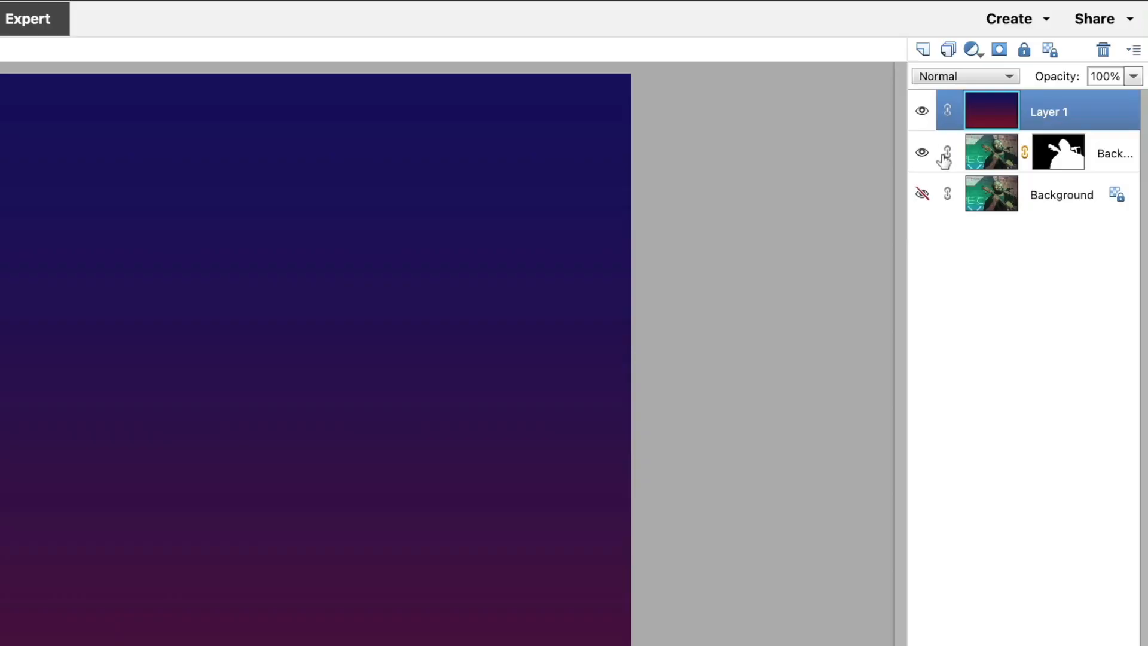
Move the masked guitarist layer above the gradient layer in the layer stack
click(928, 155)
click(927, 155)
drag(939, 172, 931, 111)
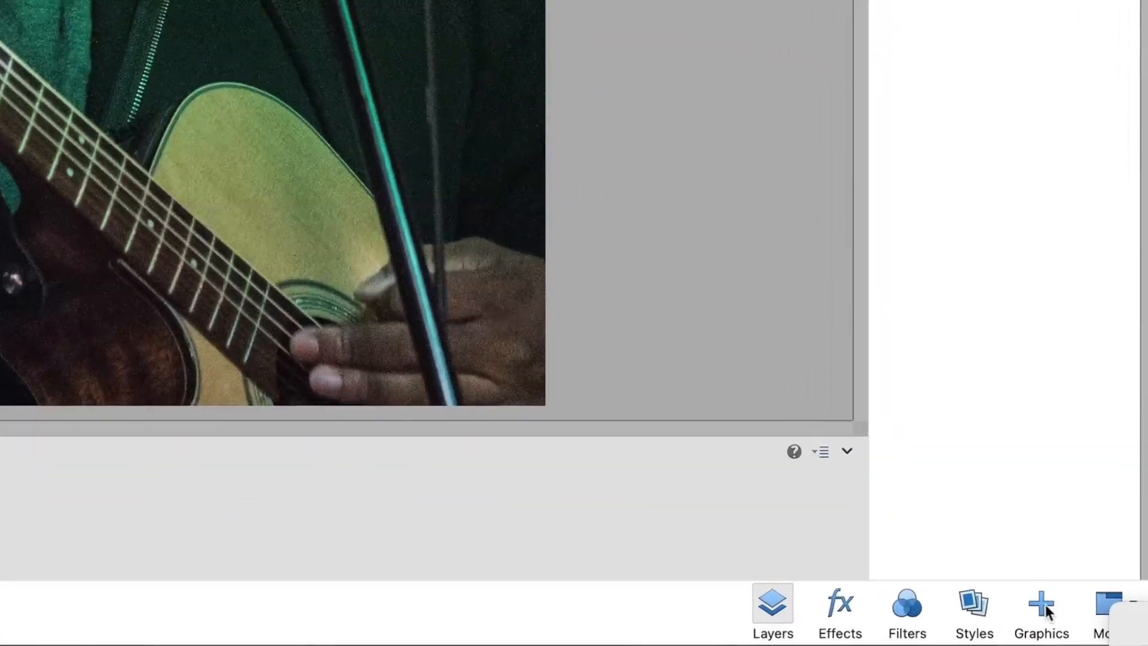
Place the round-dot splatter from the Shapes graphics beside the guitarist's raised forearm
click(1103, 627)
drag(1145, 87, 1146, 237)
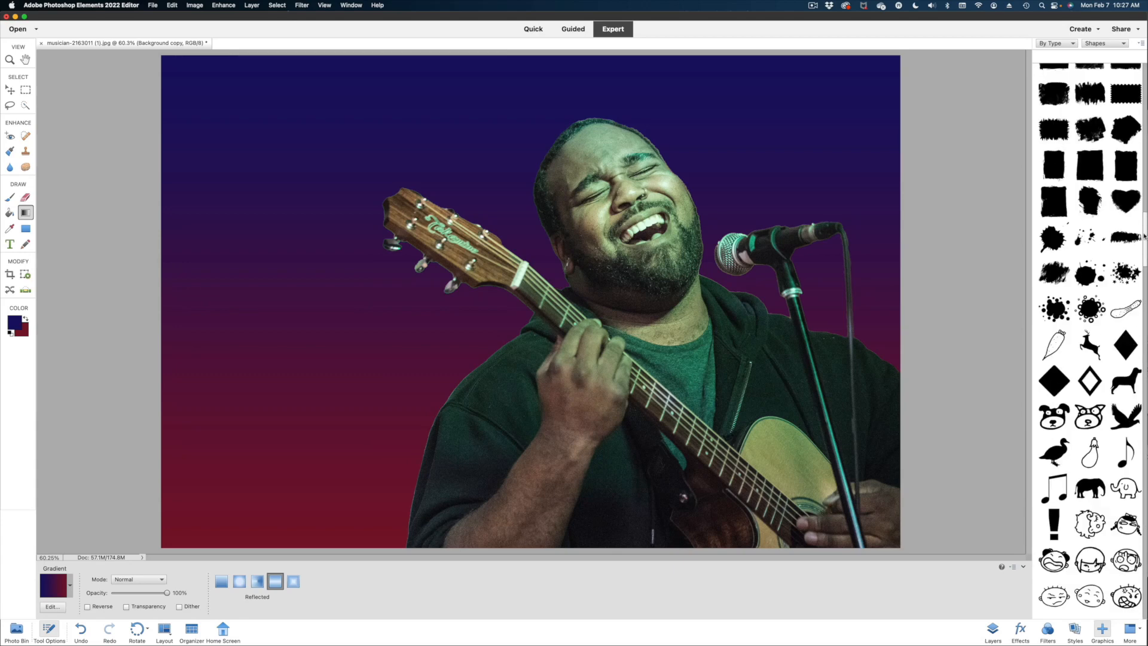
scroll(1109, 311, up, 5)
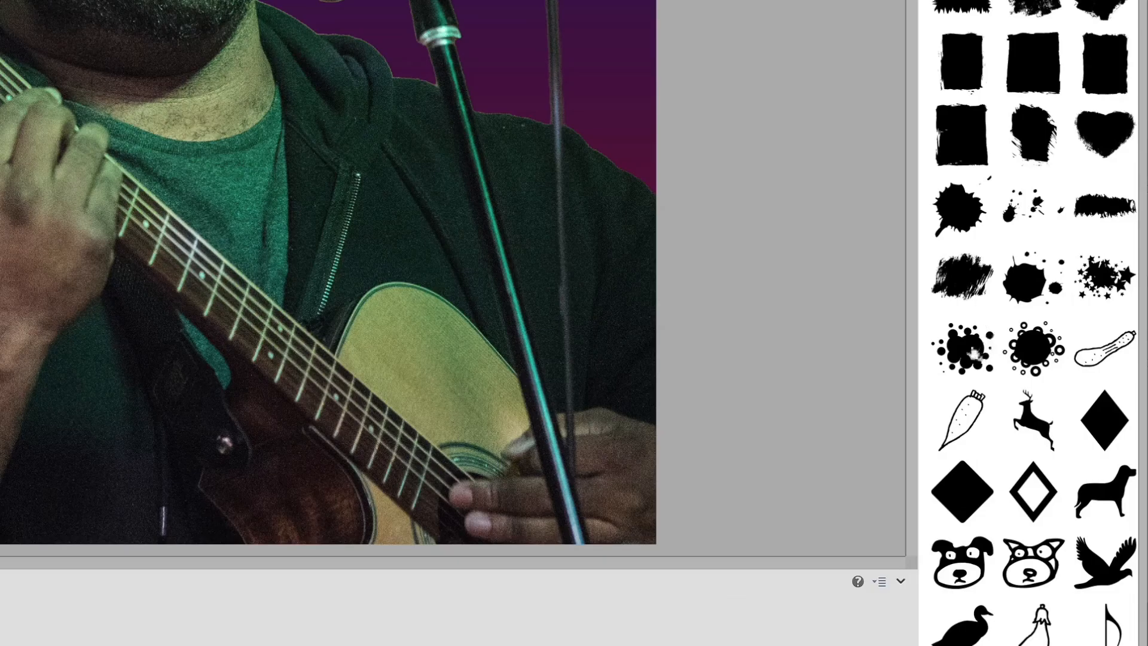
drag(1054, 449, 729, 382)
drag(312, 214, 0, 294)
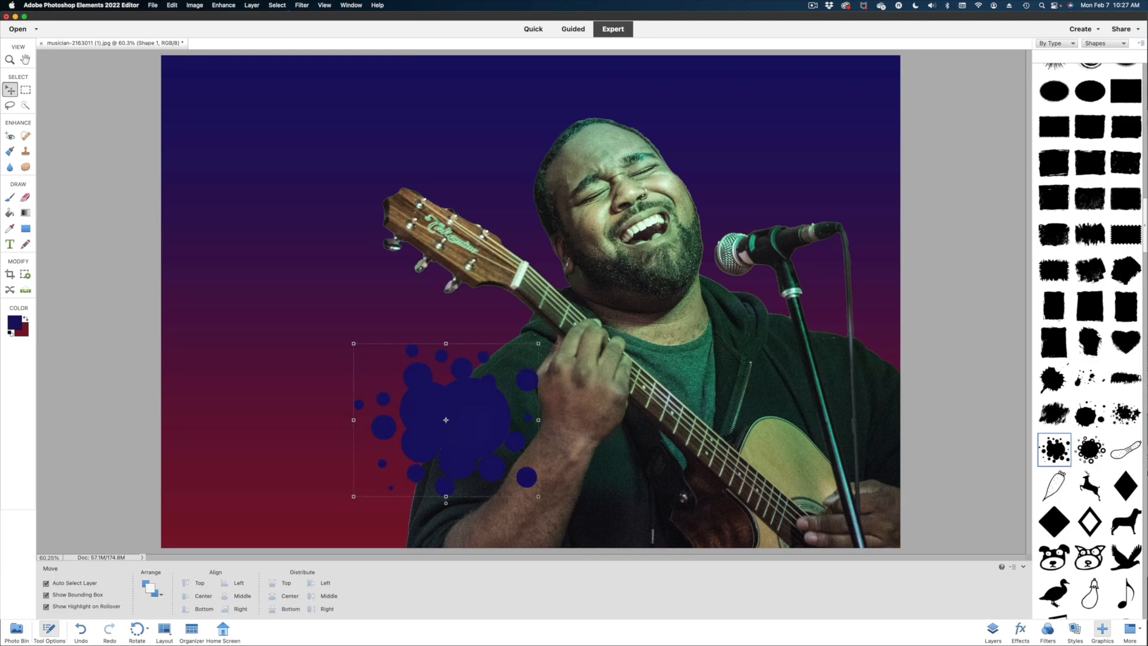
Add the scattered ink-drop shape above the guitarist's forehead and the star splatter shape beside his face
drag(1091, 382, 152, 0)
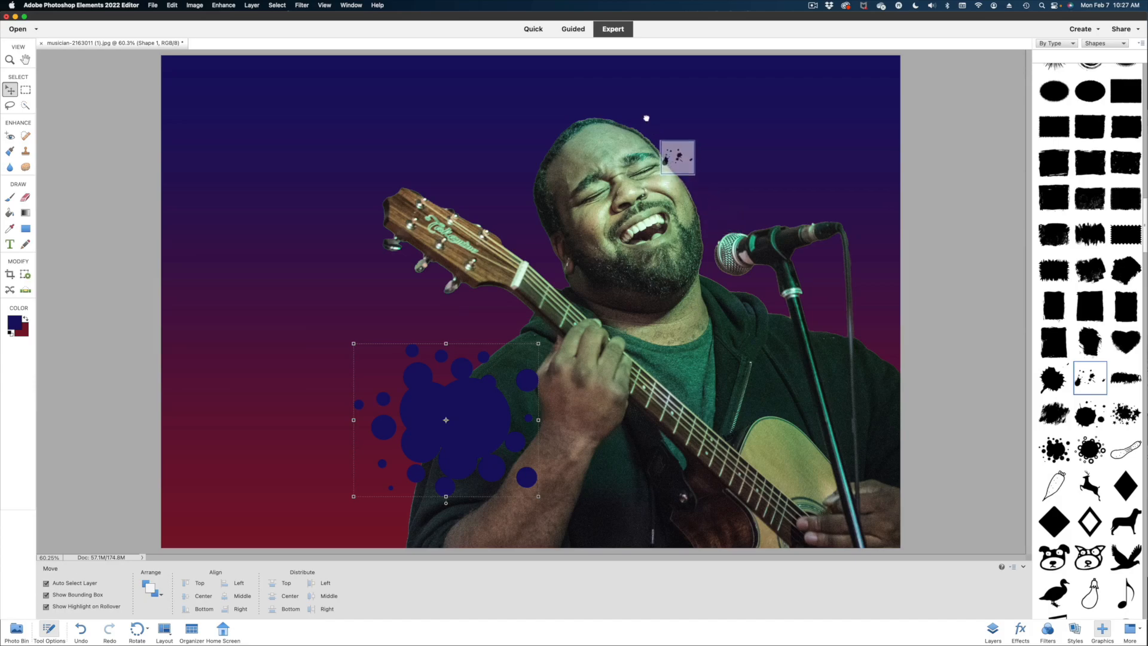
drag(647, 118, 553, 106)
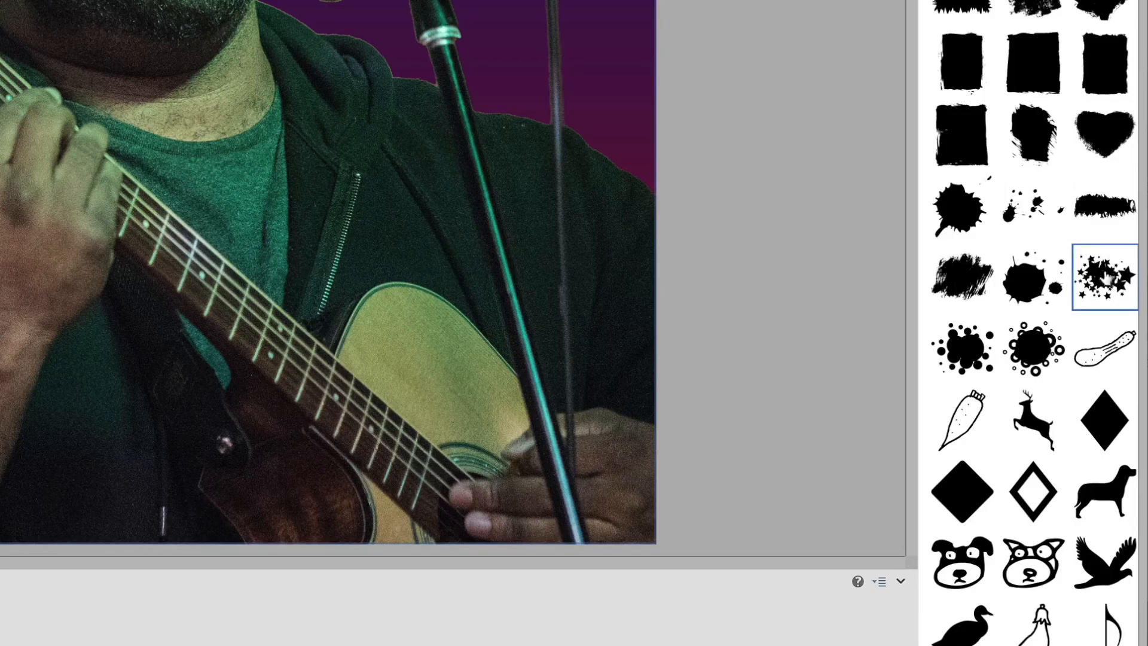
drag(1126, 413, 1049, 348)
drag(951, 150, 291, 0)
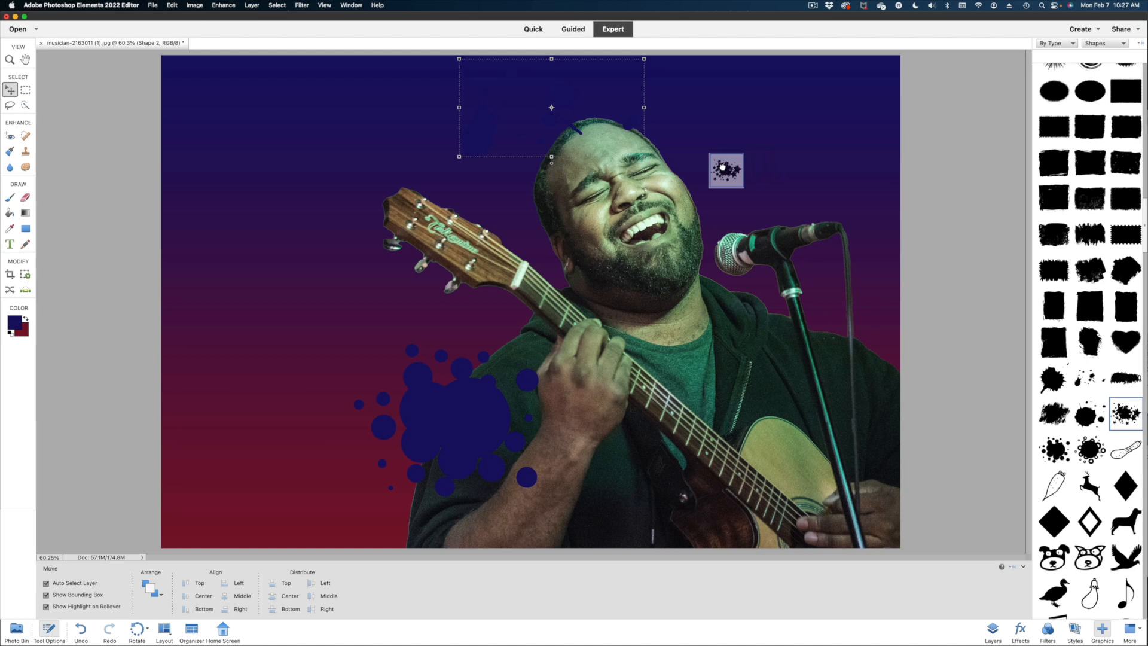
drag(722, 168, 723, 168)
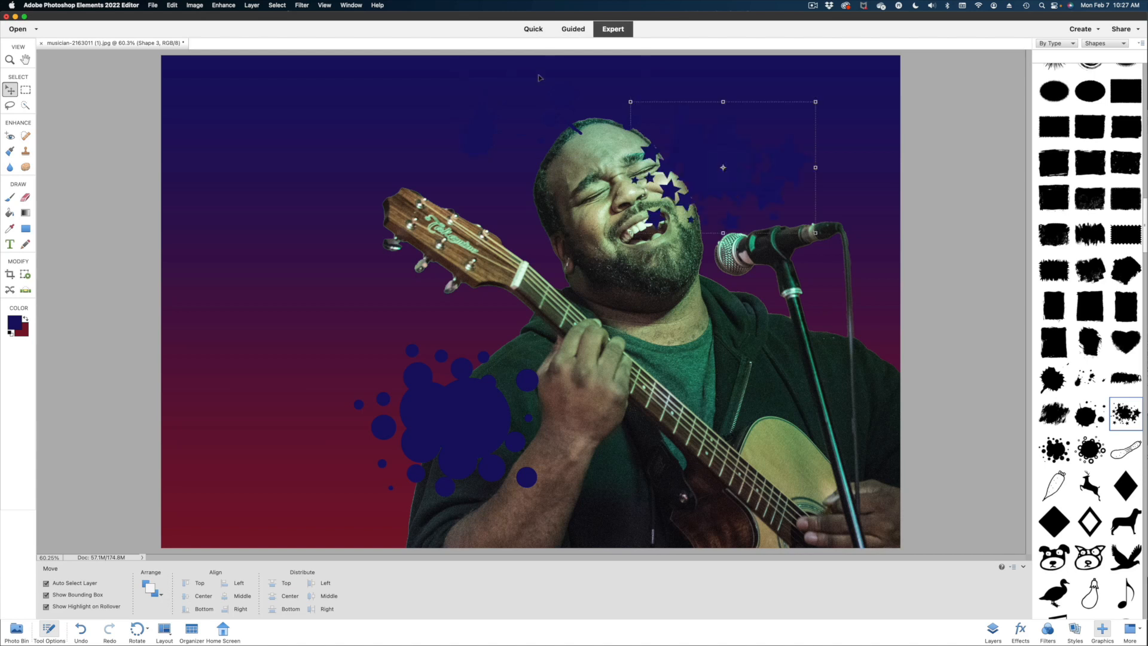
Reposition the ink-drop shape so it sits around the top of the guitarist's head
click(529, 117)
drag(485, 139, 488, 166)
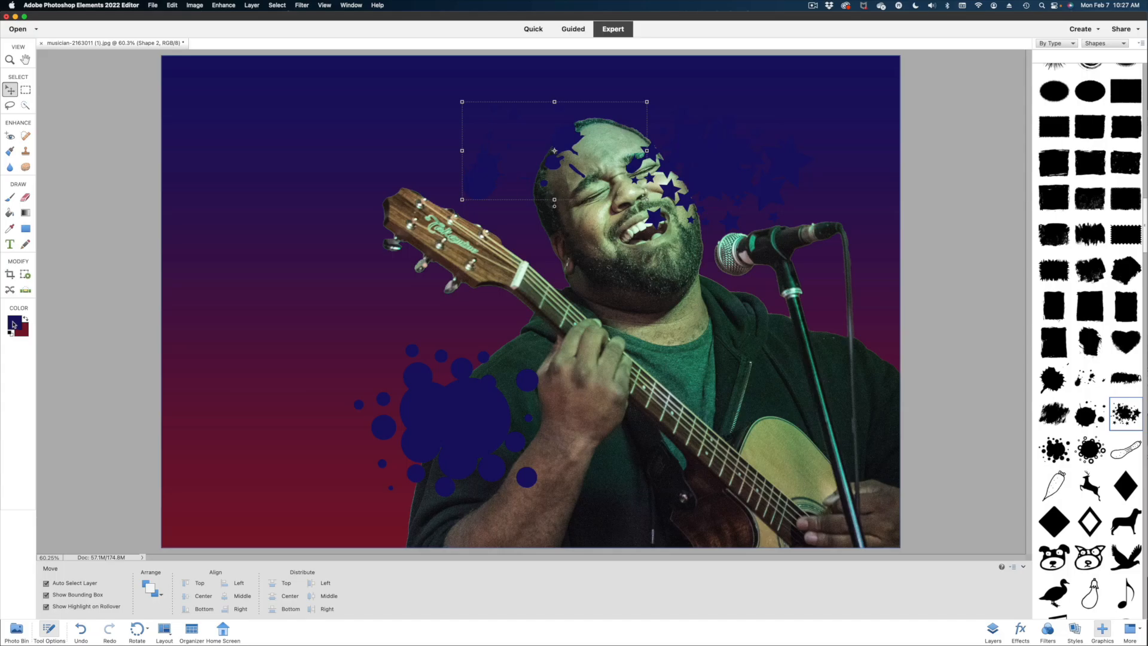
drag(492, 174, 504, 146)
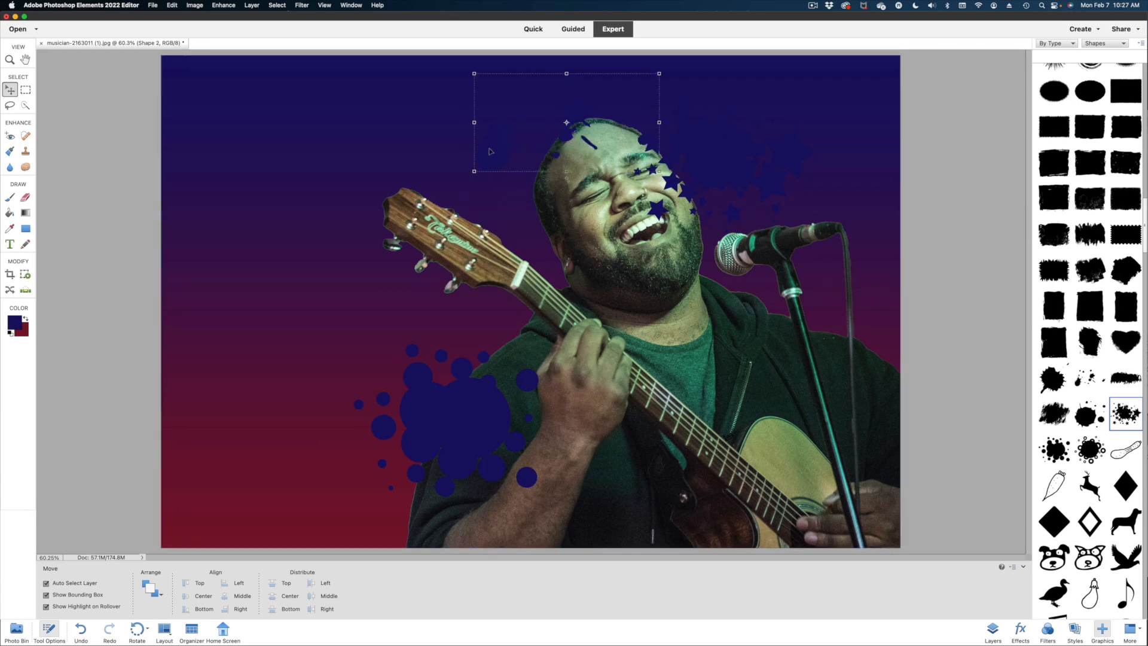
Choose a bright purple foreground color and fill the ink-drop shape on Shape 2 with the Paint Bucket
key(i)
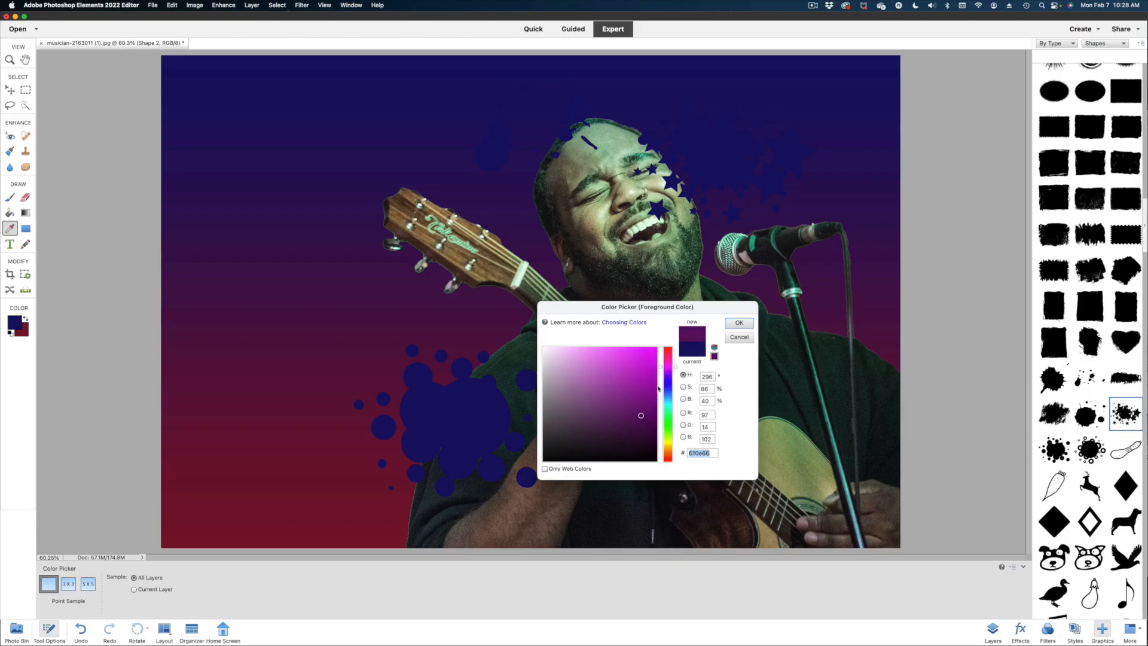
drag(649, 399, 656, 385)
click(740, 322)
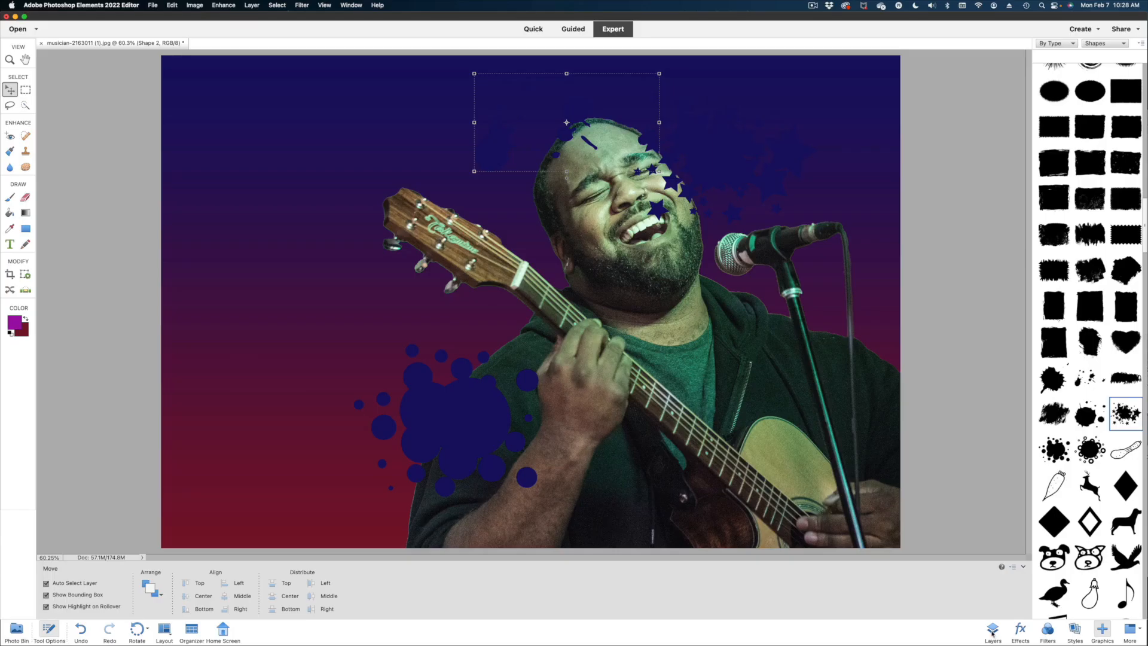
click(993, 631)
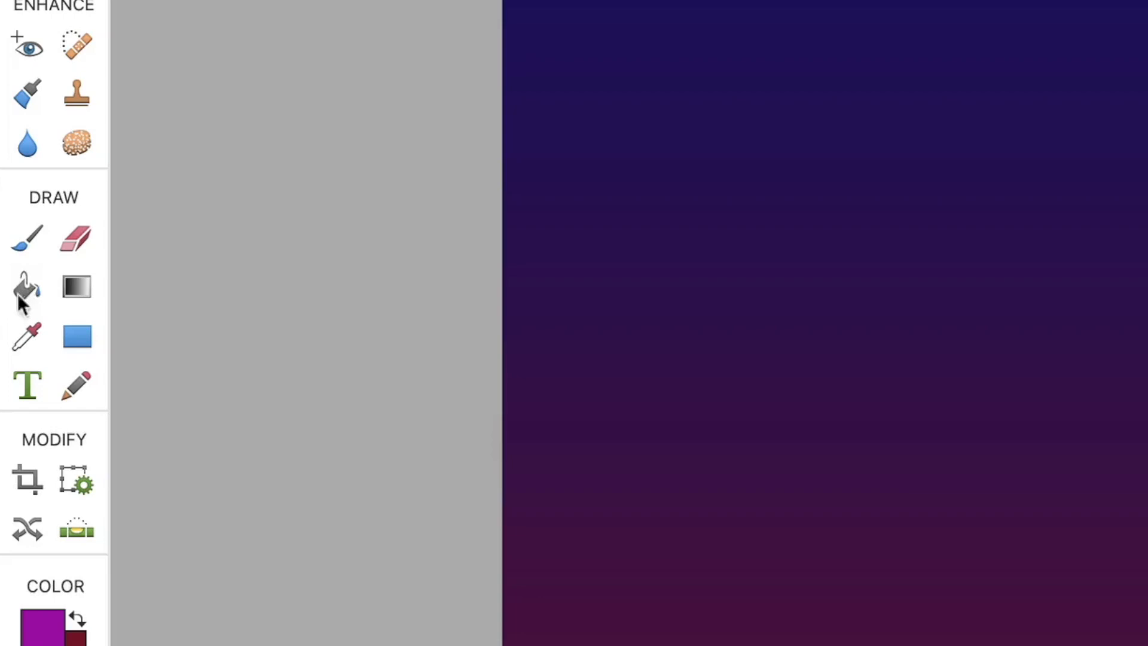
click(25, 292)
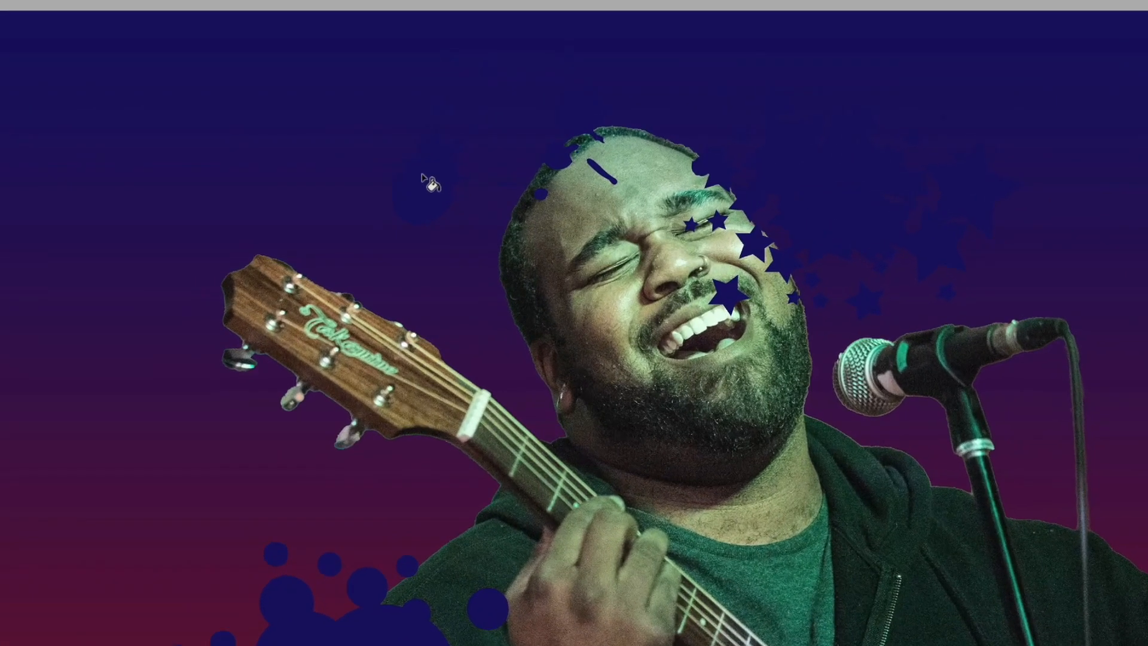
click(479, 149)
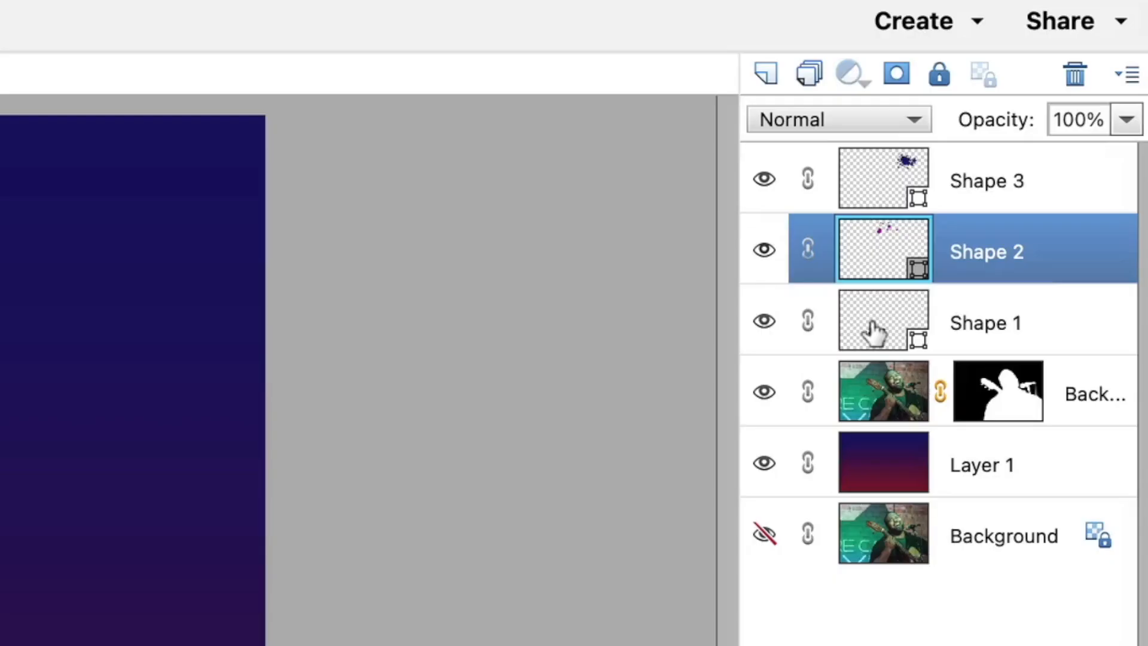
Recolor the round-dot splatter on Shape 1 with a bright pink (#da0d72) fill
click(871, 328)
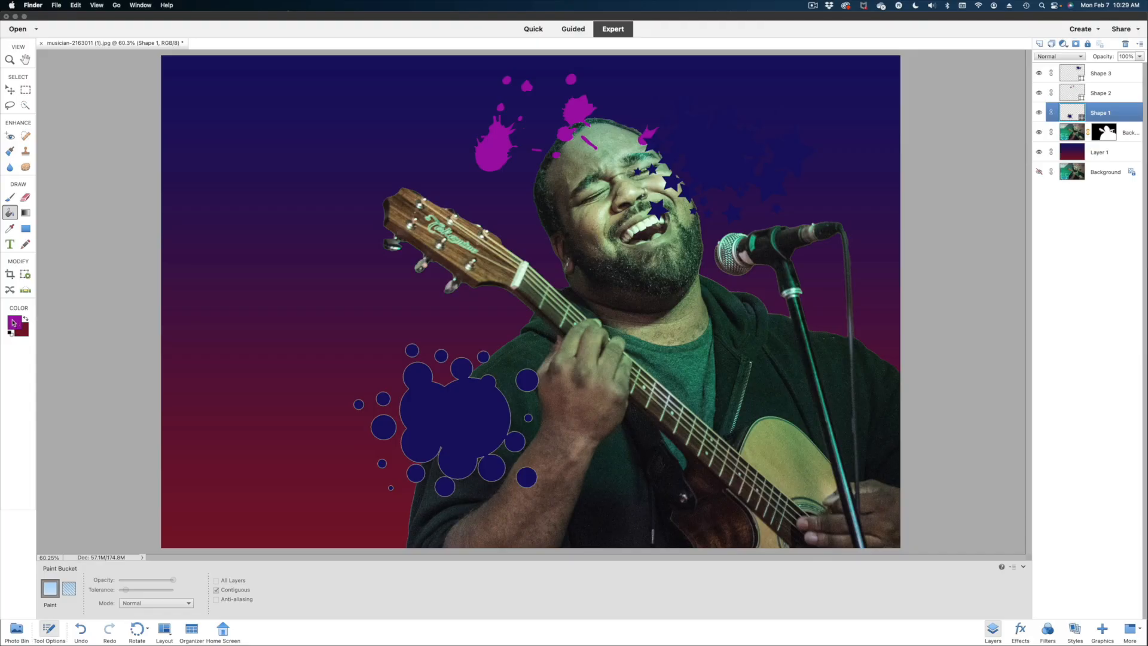
click(15, 324)
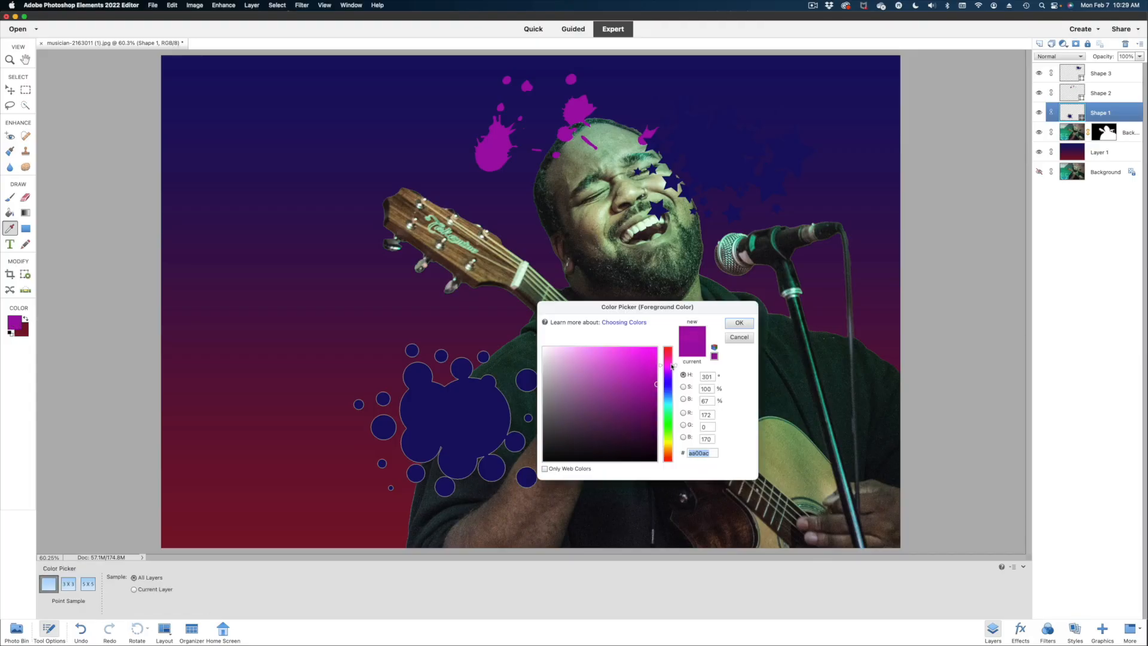
drag(656, 380, 650, 366)
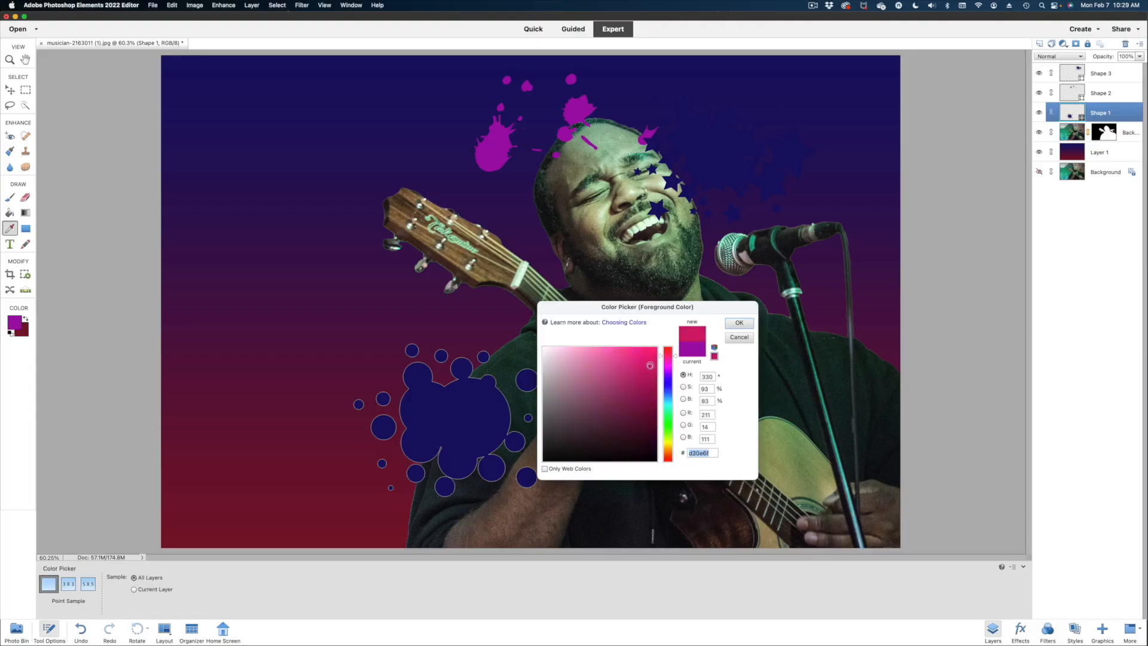
click(738, 323)
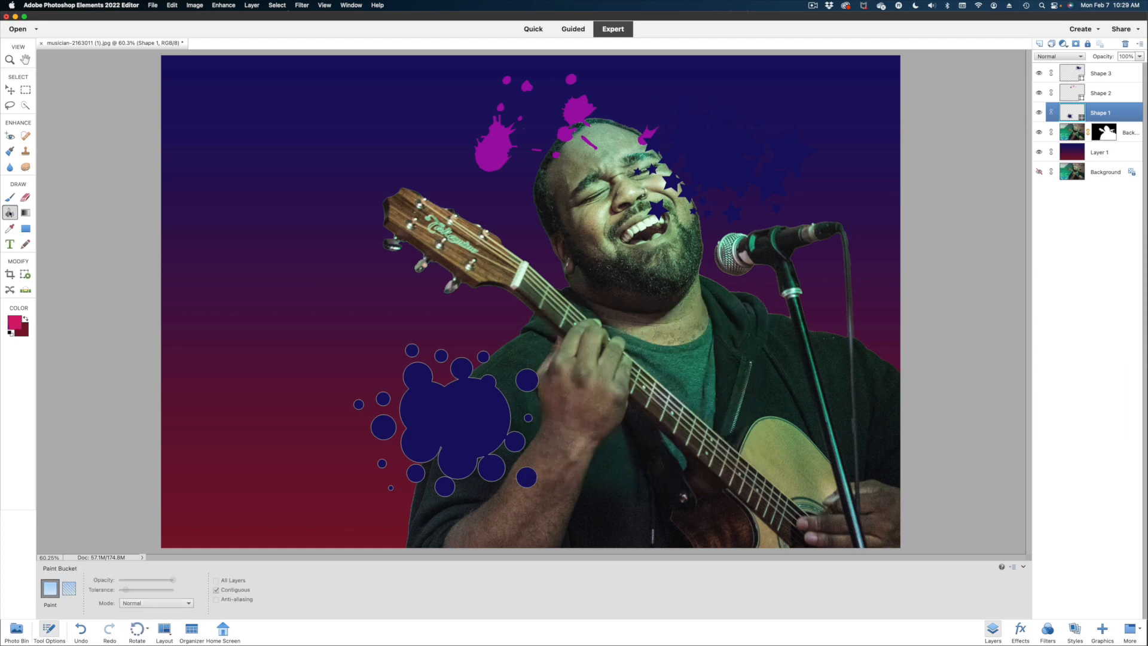
click(450, 414)
Add a new layer above the Shape 3 star splatter and switch to the Gradient tool
click(1100, 73)
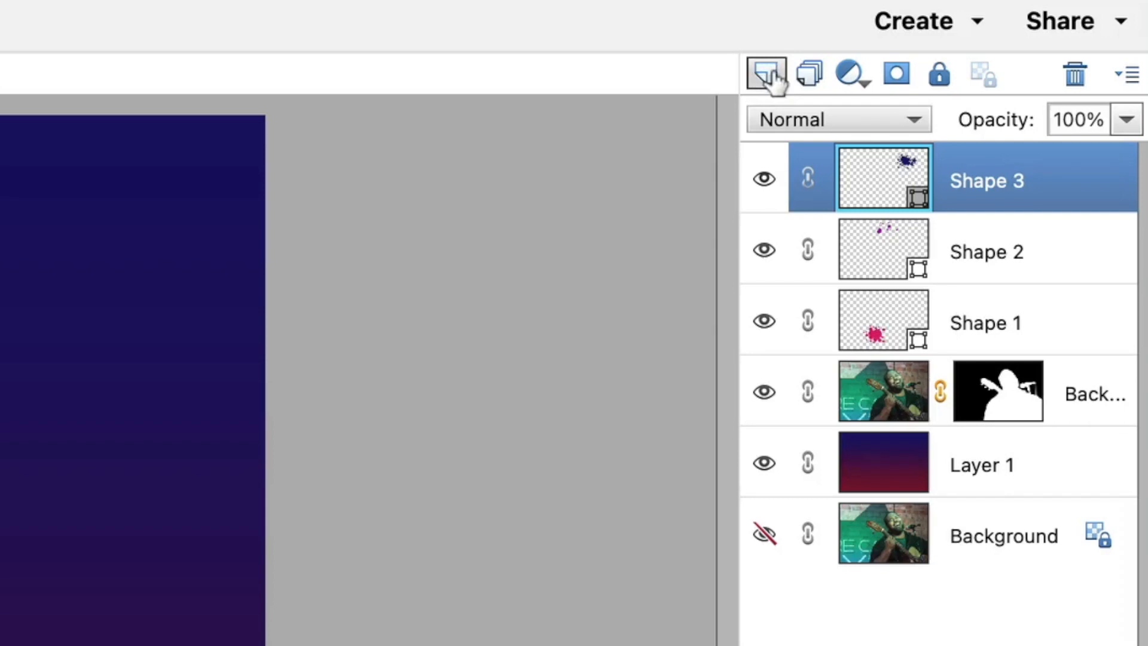
click(764, 76)
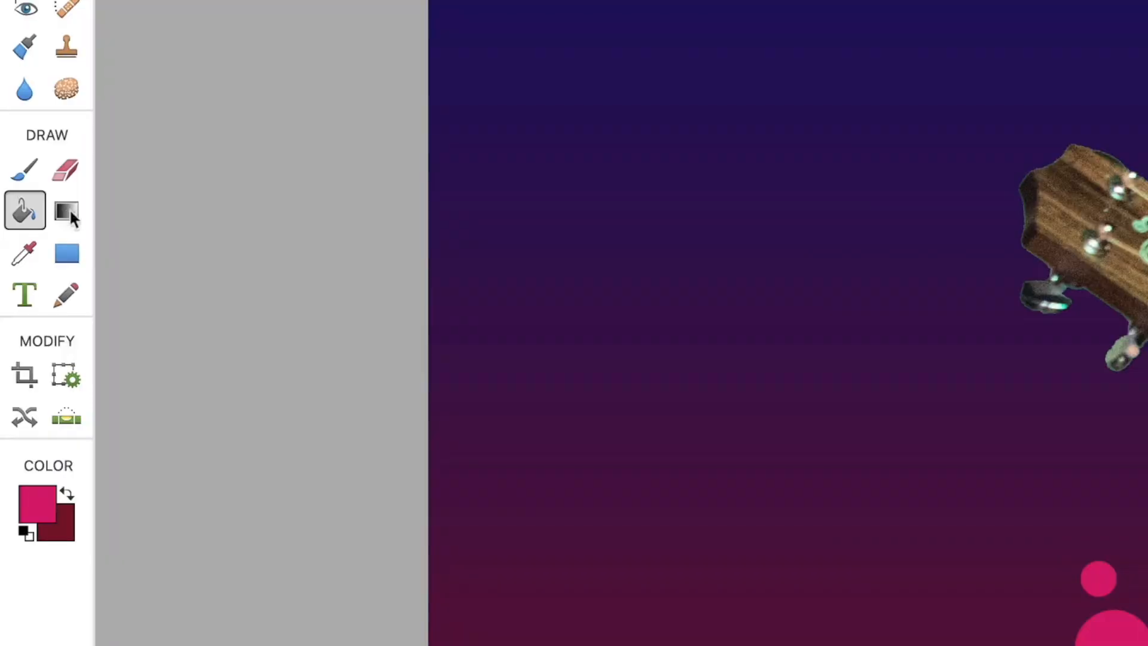
click(25, 213)
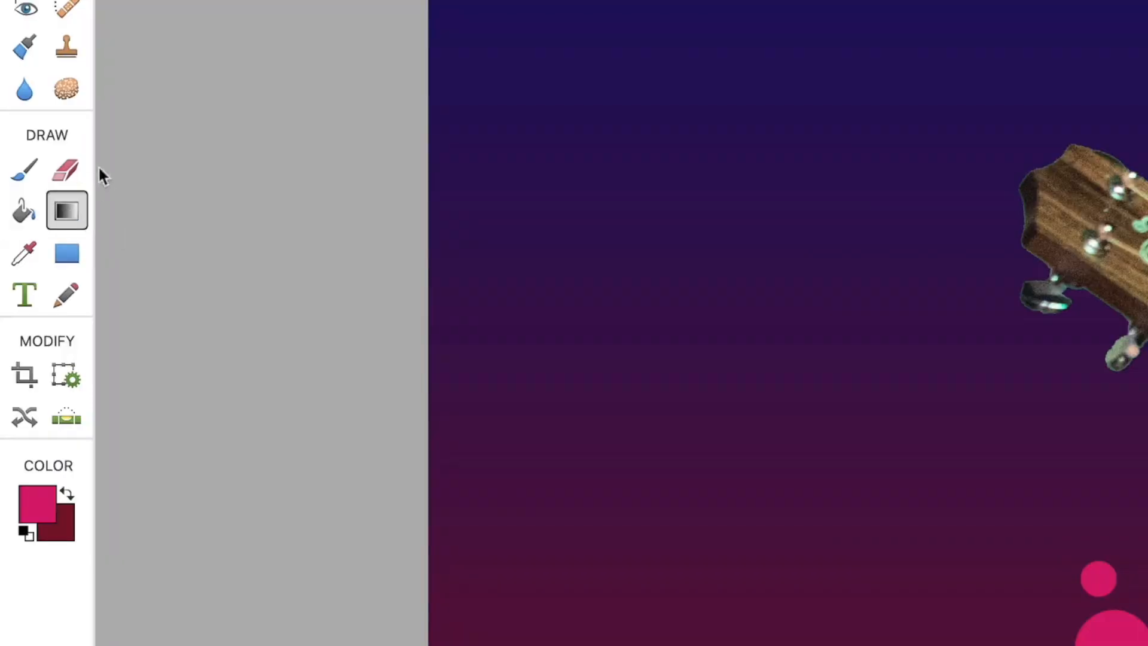
Set the foreground color to light blue (#3bd7fe) and swap it with the dark red background color
click(41, 506)
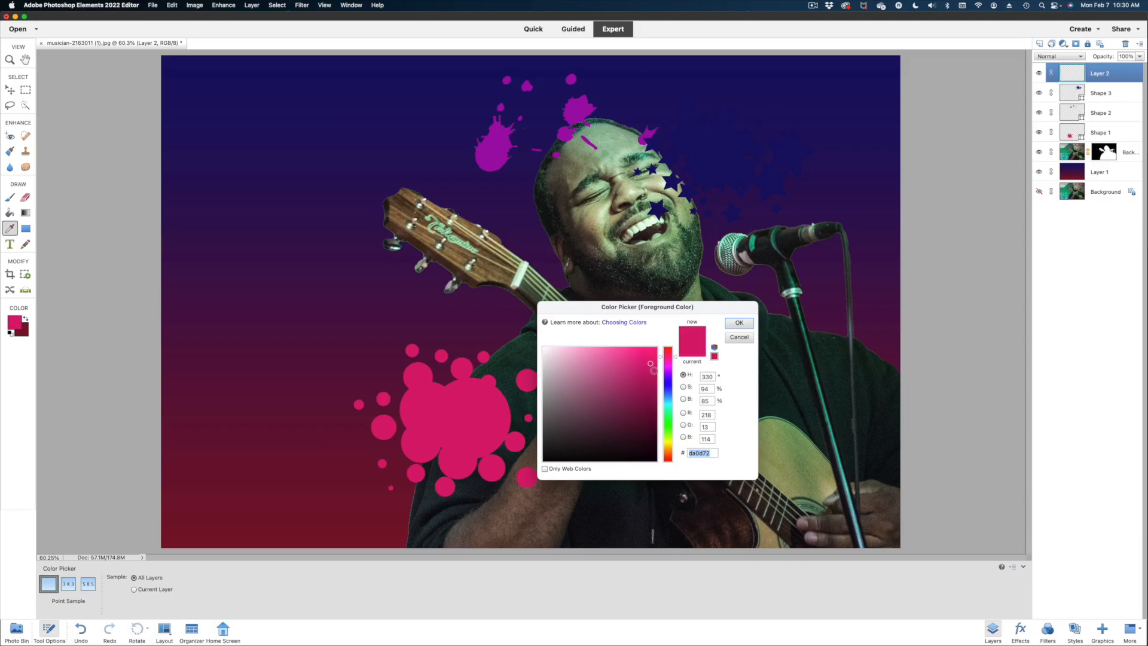
drag(670, 393, 671, 402)
drag(649, 363, 631, 348)
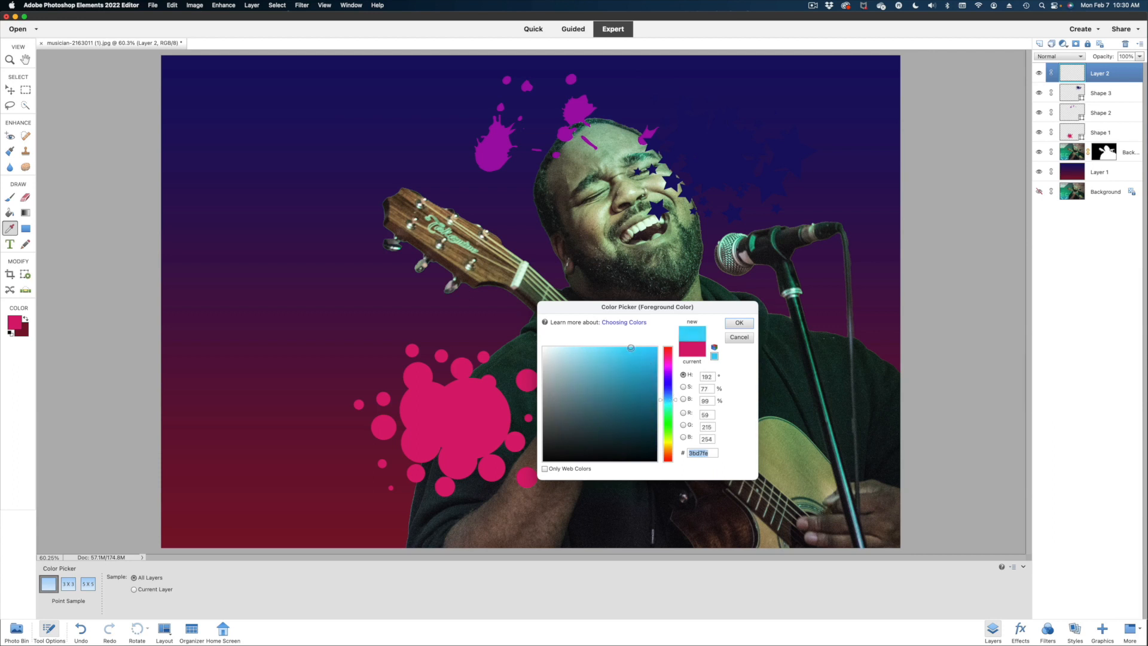
click(740, 323)
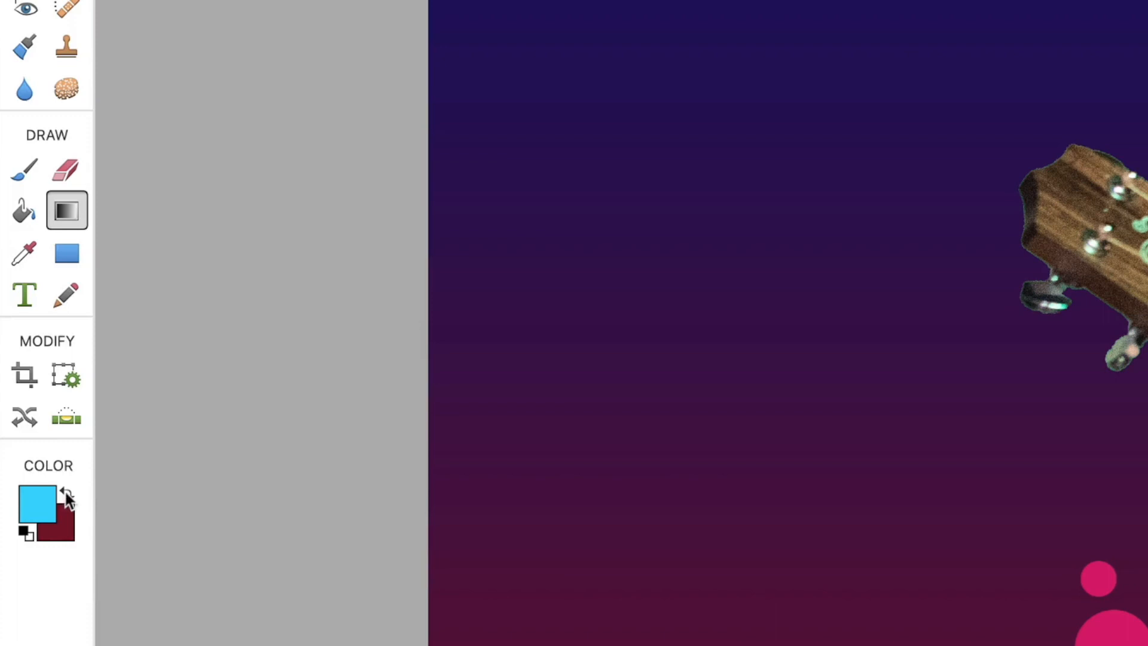
click(67, 493)
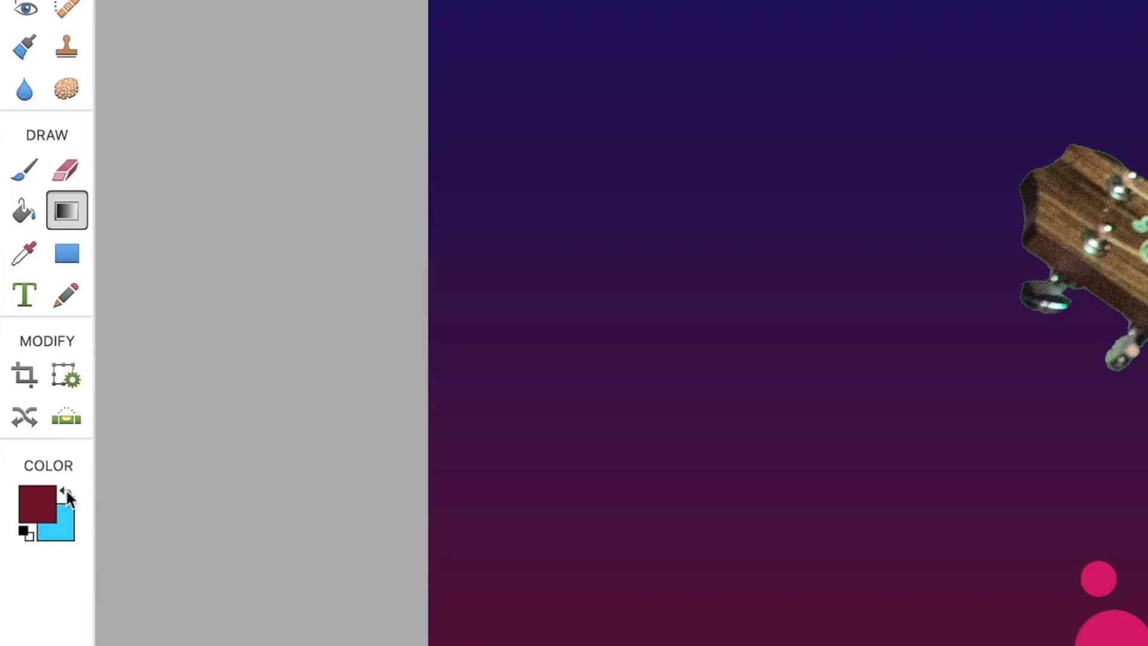
Set the foreground color to light purple and draw a diagonal reflected purple-to-light-blue gradient across Layer 2
click(35, 501)
drag(669, 408, 668, 376)
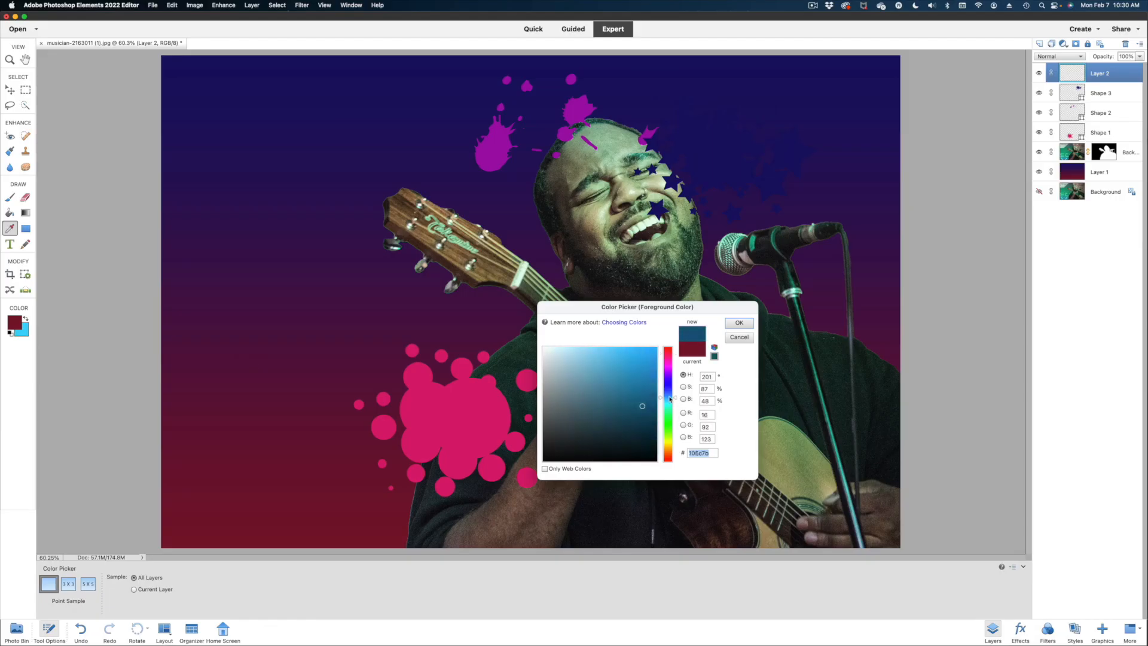
click(594, 351)
click(740, 323)
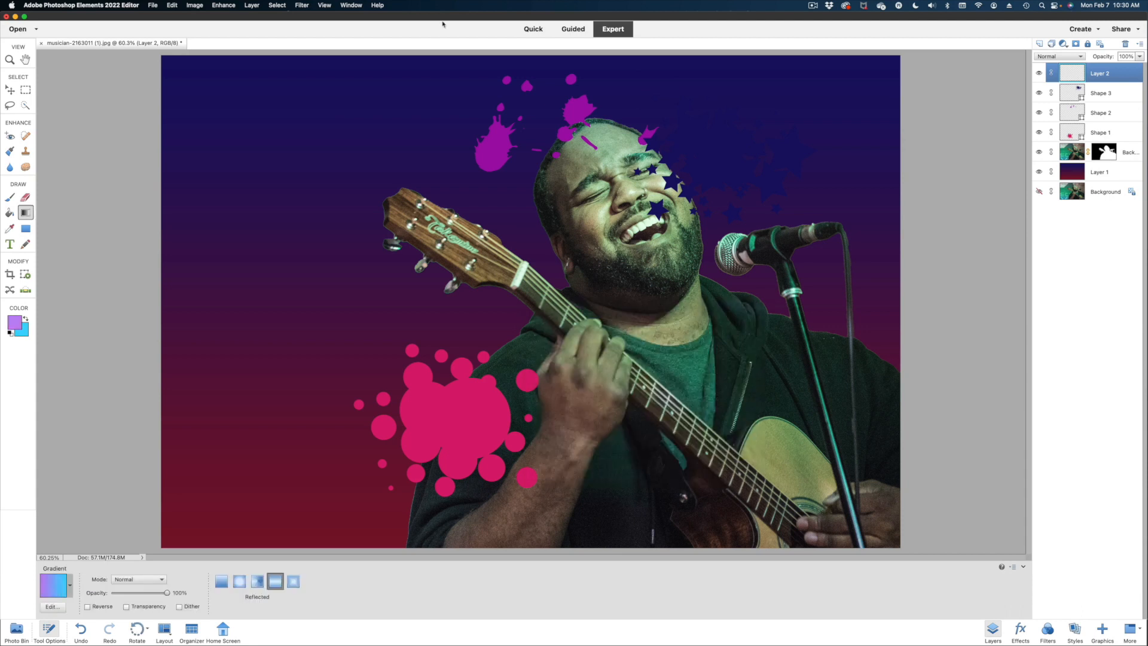
drag(800, 190, 635, 81)
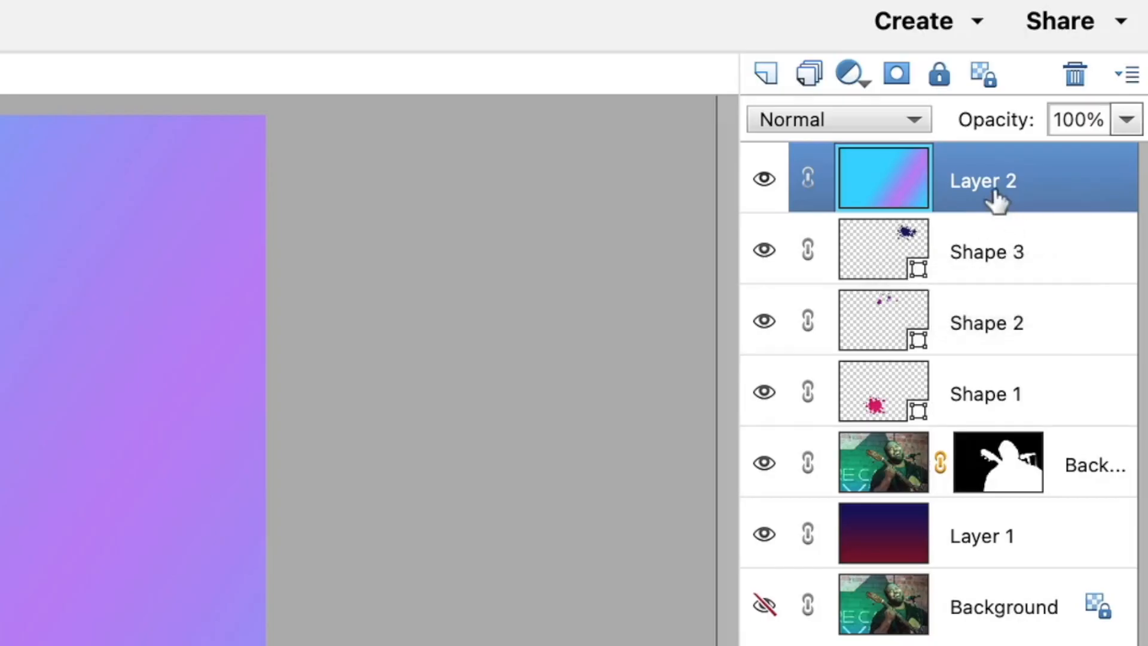
Clip the Layer 2 gradient to the Shape 3 star splatter with a clipping mask
click(1002, 263)
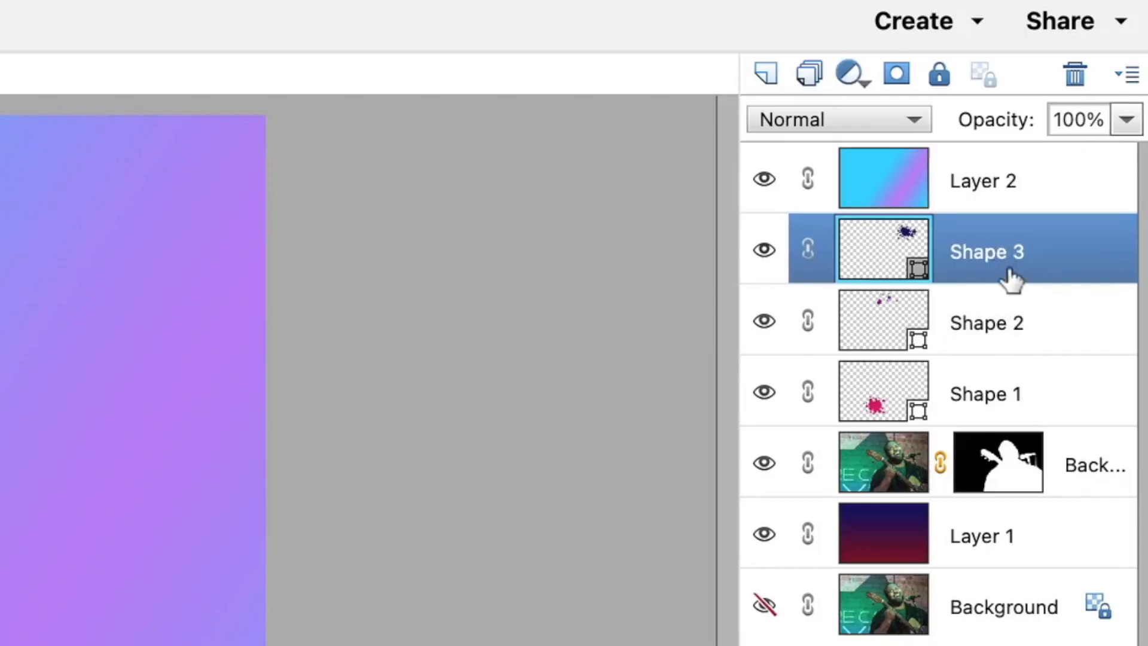
right_click(872, 170)
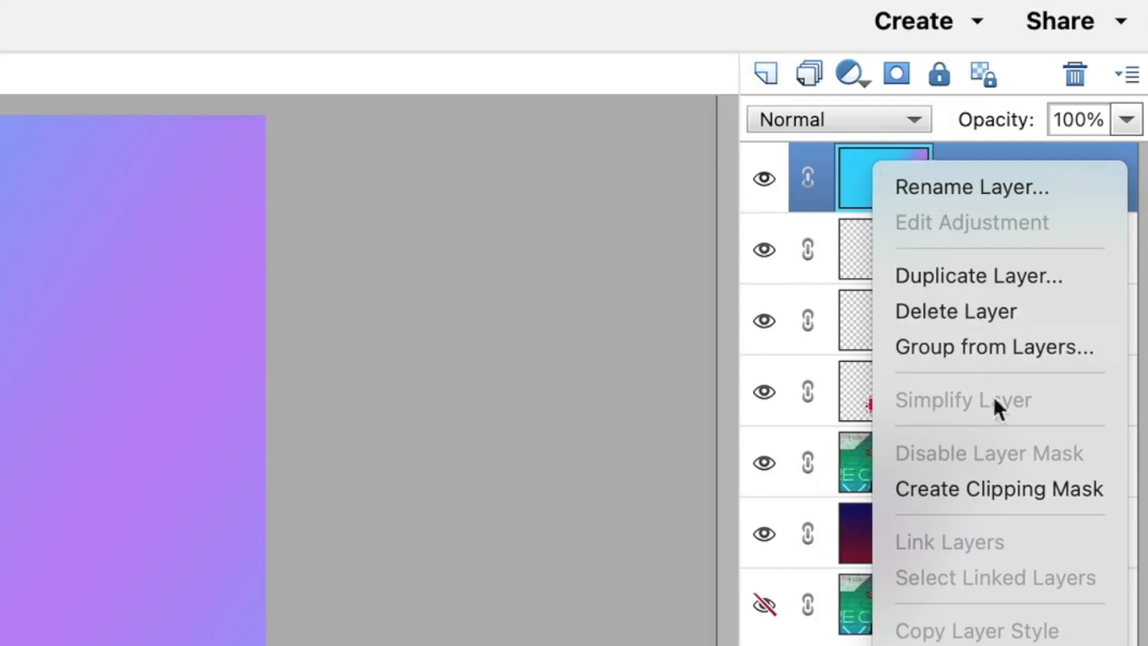
click(988, 488)
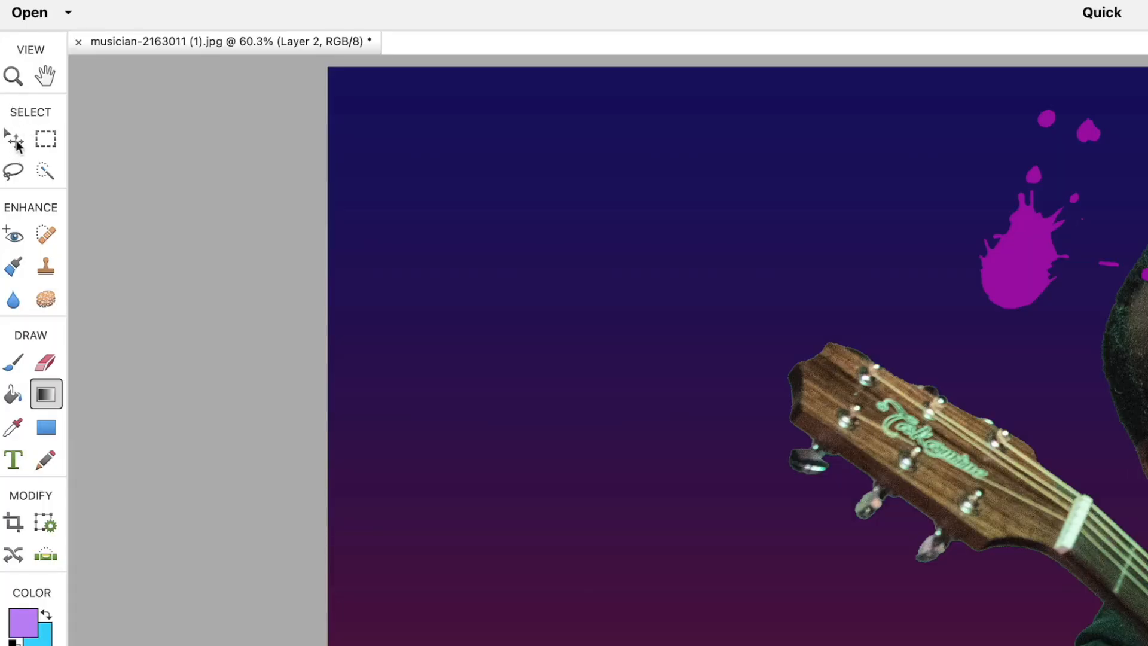
Move and shrink the clipped gradient with the Move tool until its blue-to-purple range fits the star splatter, and apply the transform
click(14, 141)
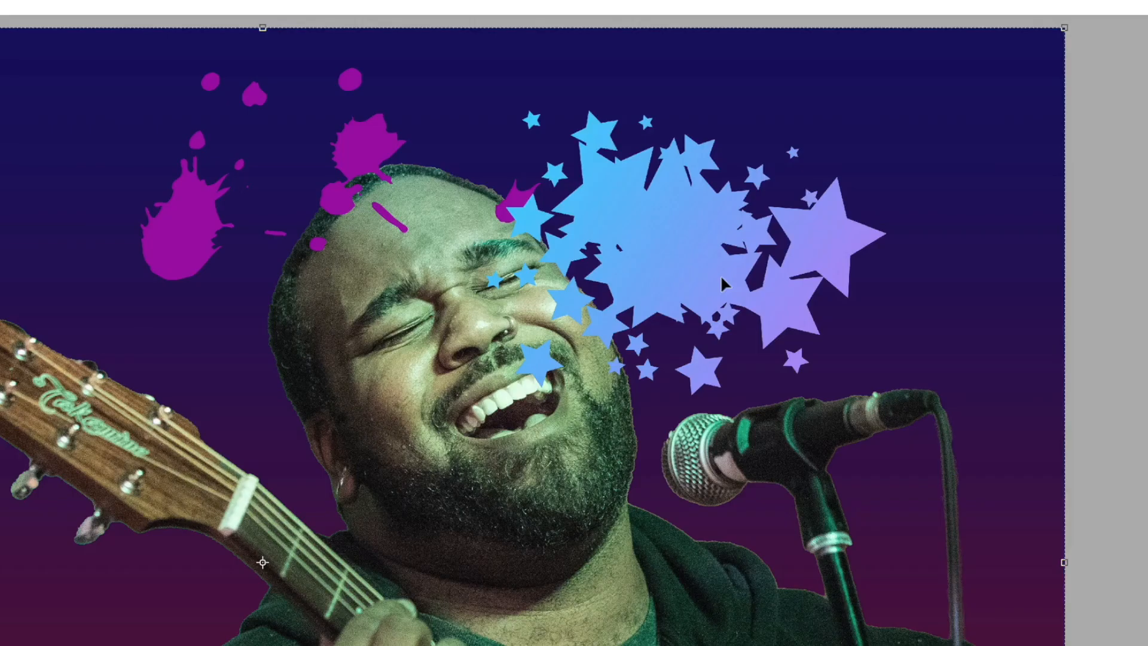
drag(1147, 296, 1147, 239)
drag(556, 203, 671, 252)
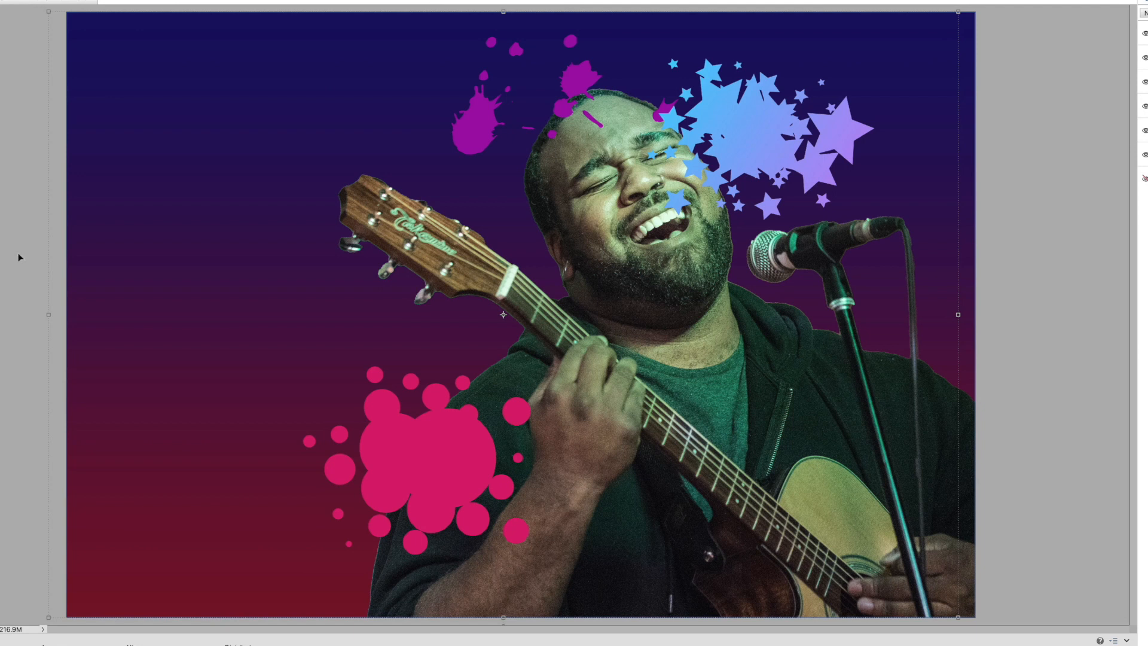
drag(48, 314, 577, 301)
mouse_move(777, 149)
mouse_down()
mouse_move(706, 98)
mouse_move(792, 144)
mouse_up()
drag(722, 559, 721, 234)
drag(755, 190, 782, 184)
drag(821, 143, 830, 147)
drag(601, 133, 650, 140)
key(Return)
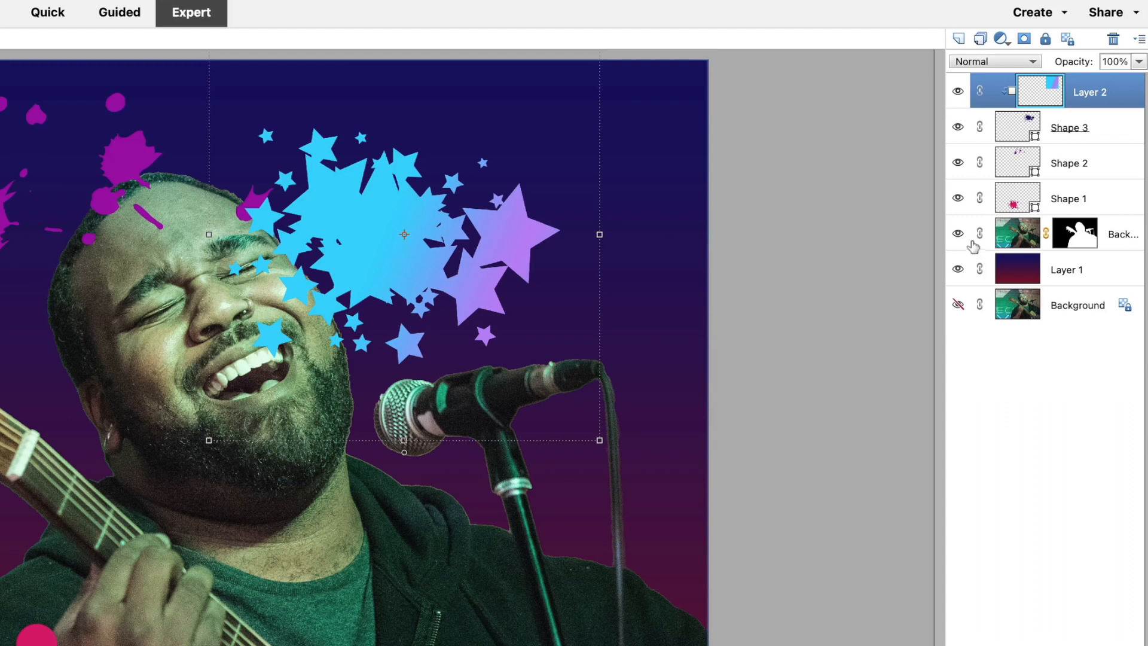
Bring the masked guitarist layer to the top of the layer stack and shift the pink dot splatter slightly left
click(1026, 239)
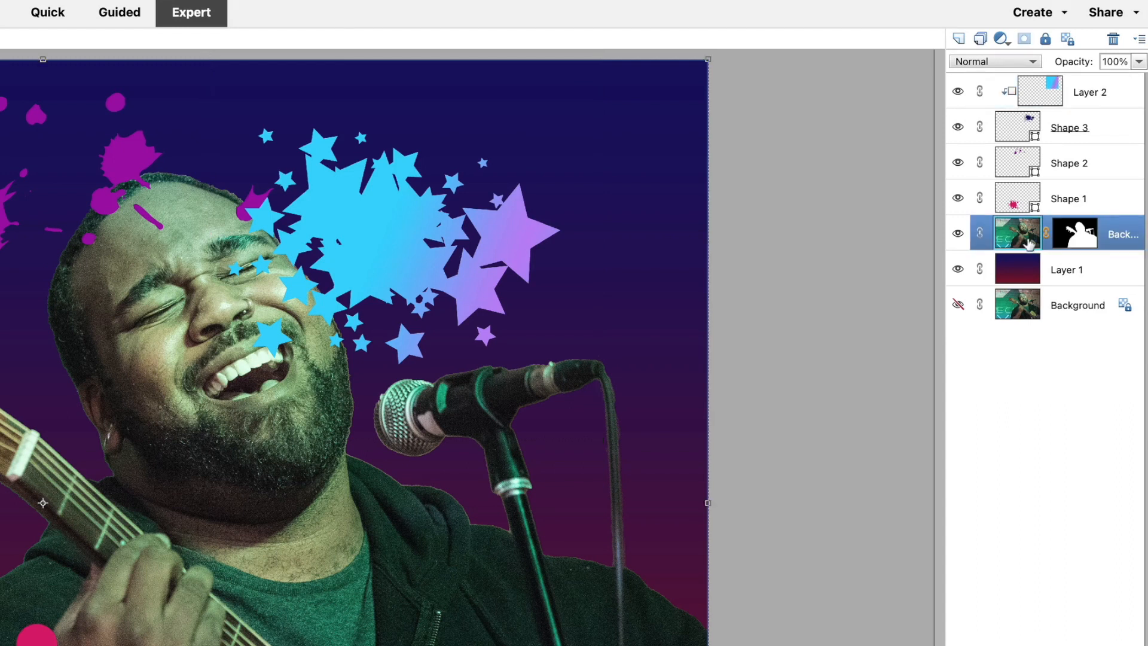
drag(1026, 241, 994, 82)
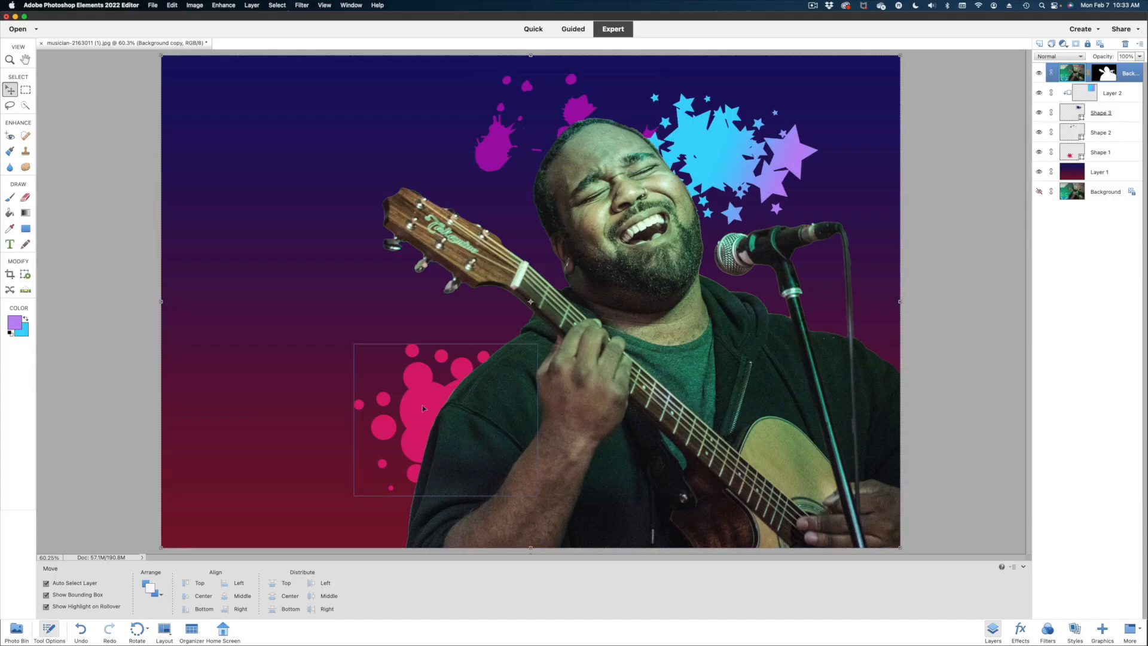
drag(422, 408, 399, 415)
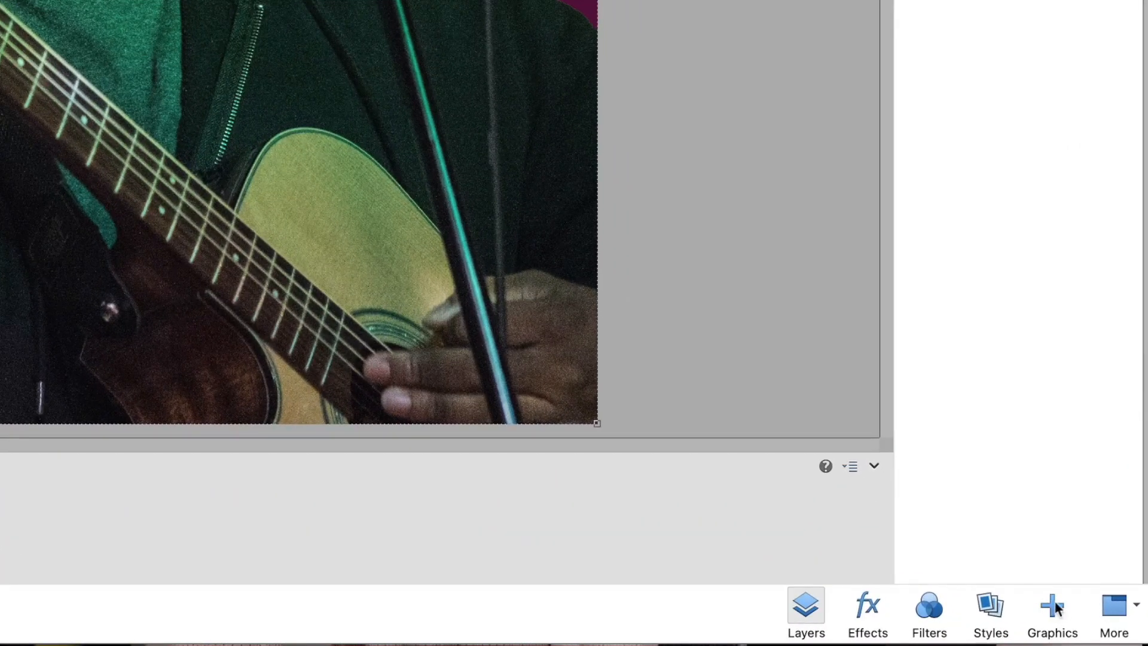
Add the large paint-splat shape from the Graphics library and scale it up to about 329% over the guitarist
click(1053, 607)
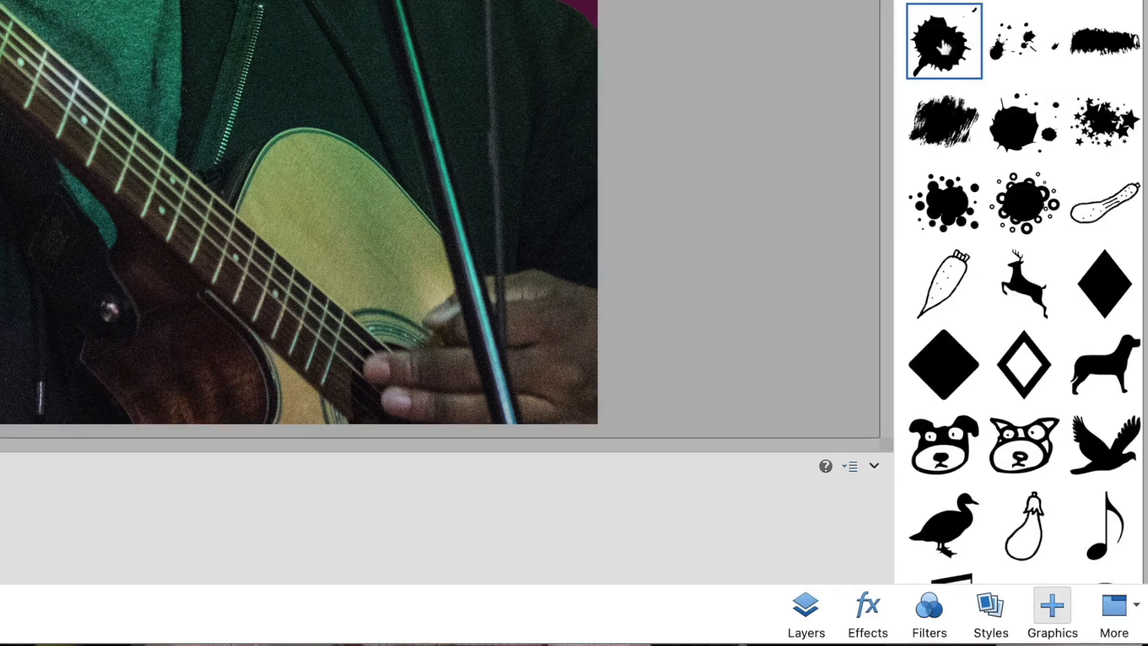
double_click(936, 50)
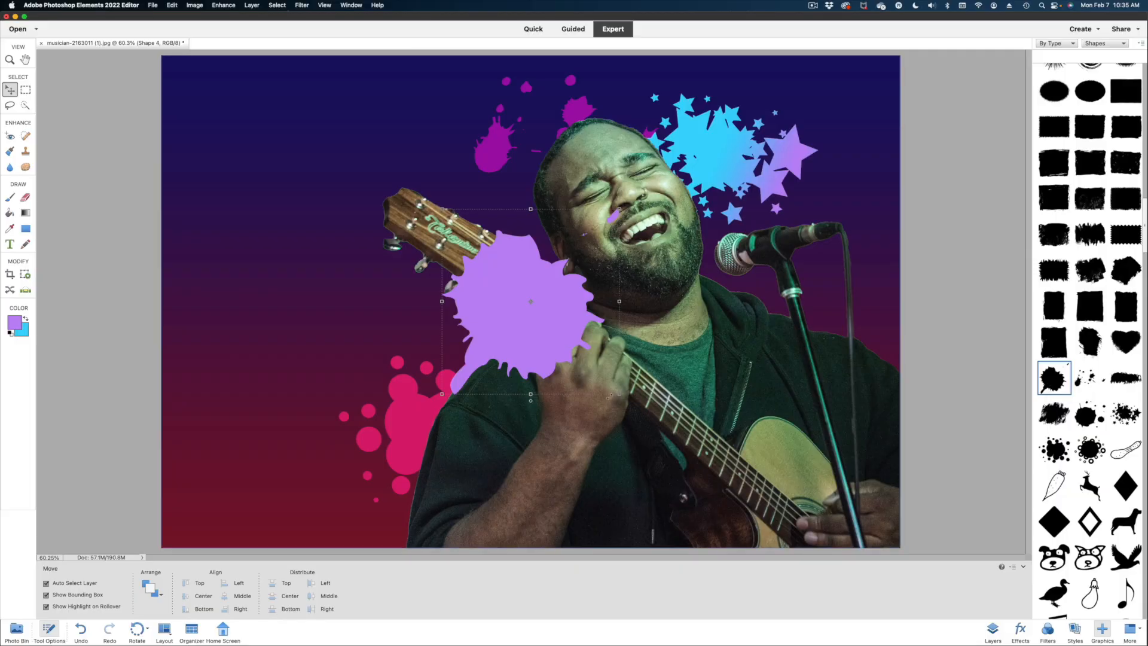
drag(620, 395, 891, 645)
drag(622, 457, 603, 396)
drag(424, 148, 279, 2)
drag(551, 342, 612, 326)
Enlarge the purple paint splat beyond the canvas edges, shift it toward the lower right, and apply the transform
key(super+minus)
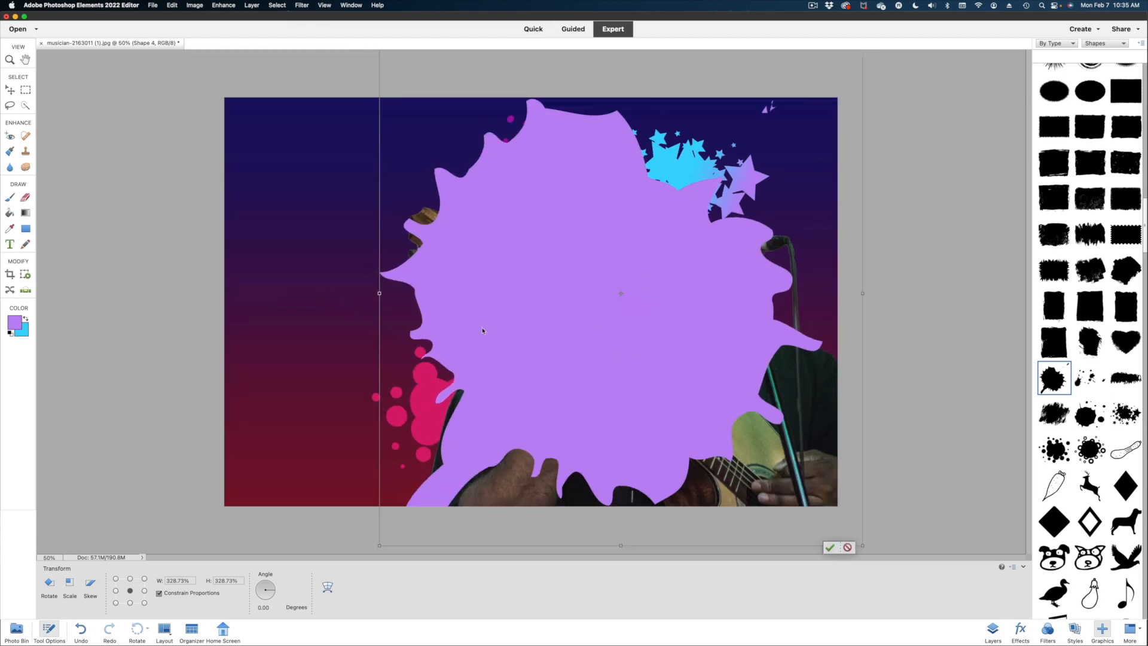
key(super+minus)
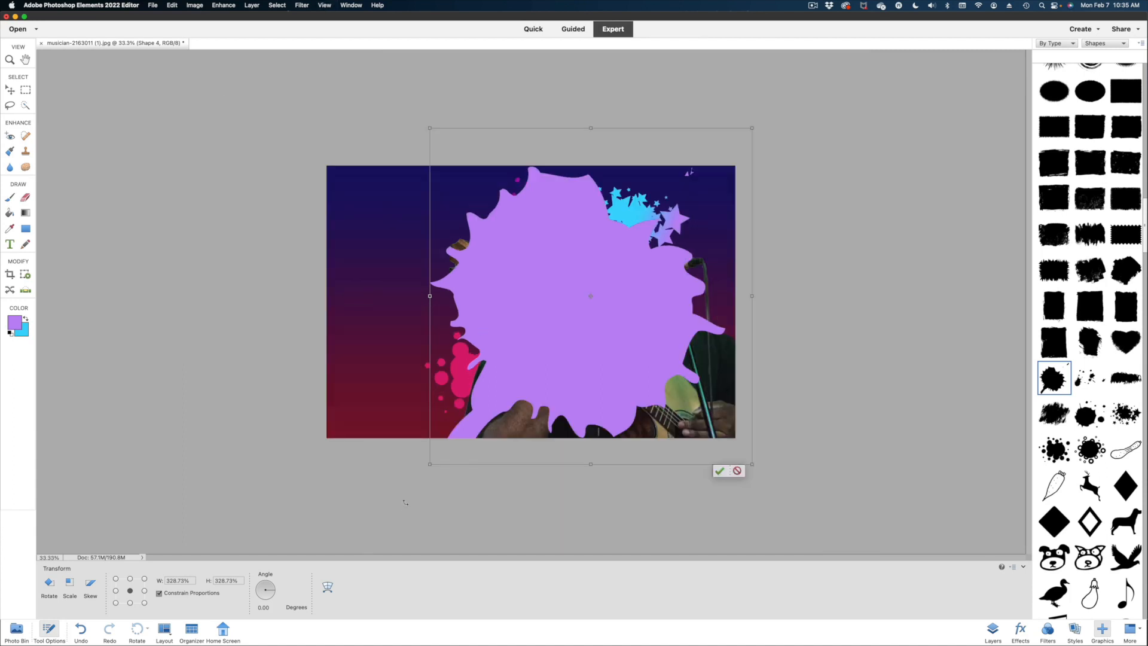
drag(431, 472, 384, 515)
drag(473, 394, 528, 403)
click(770, 521)
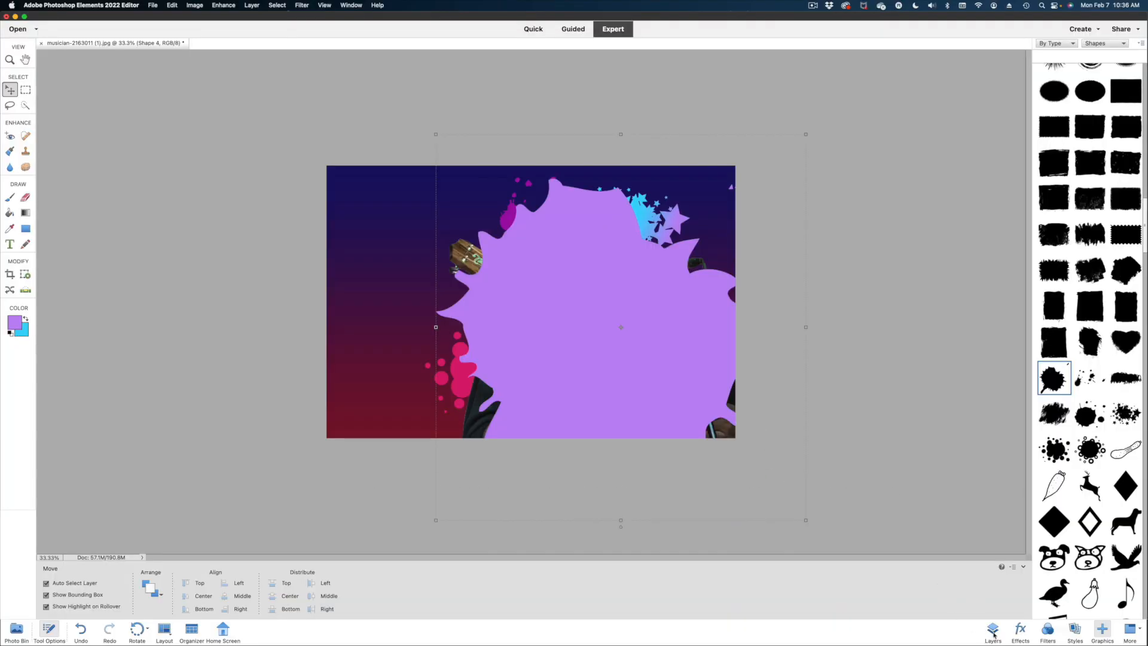
Add a new layer above Shape 4 and choose the first multicolor preset from the Color Harmonies gradient set
click(994, 632)
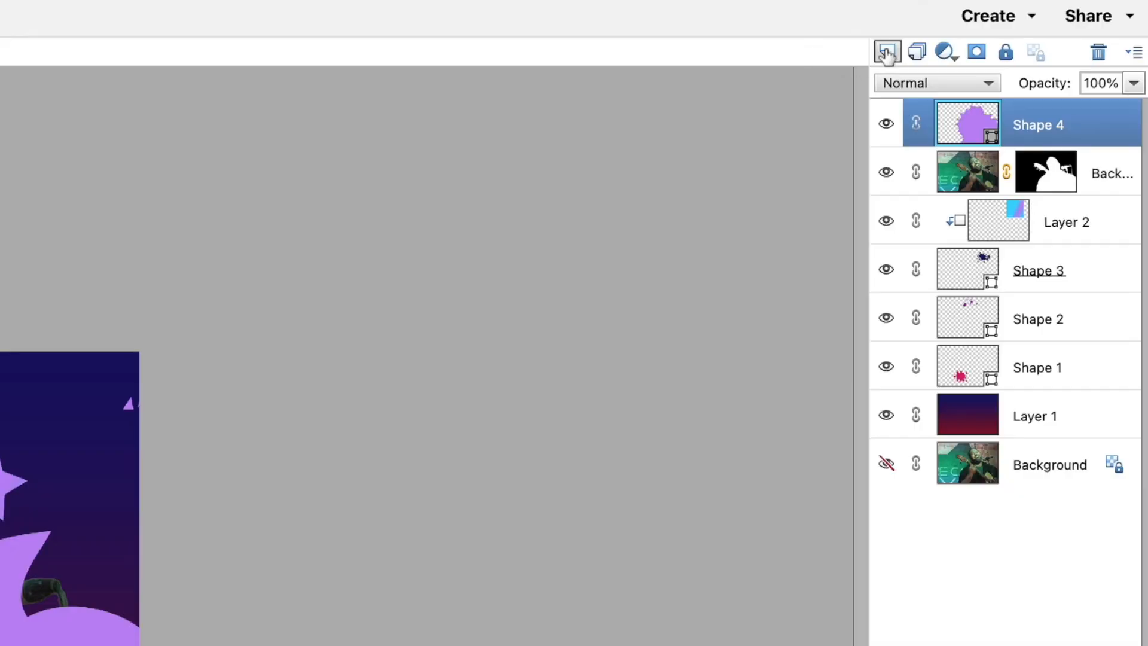
click(888, 54)
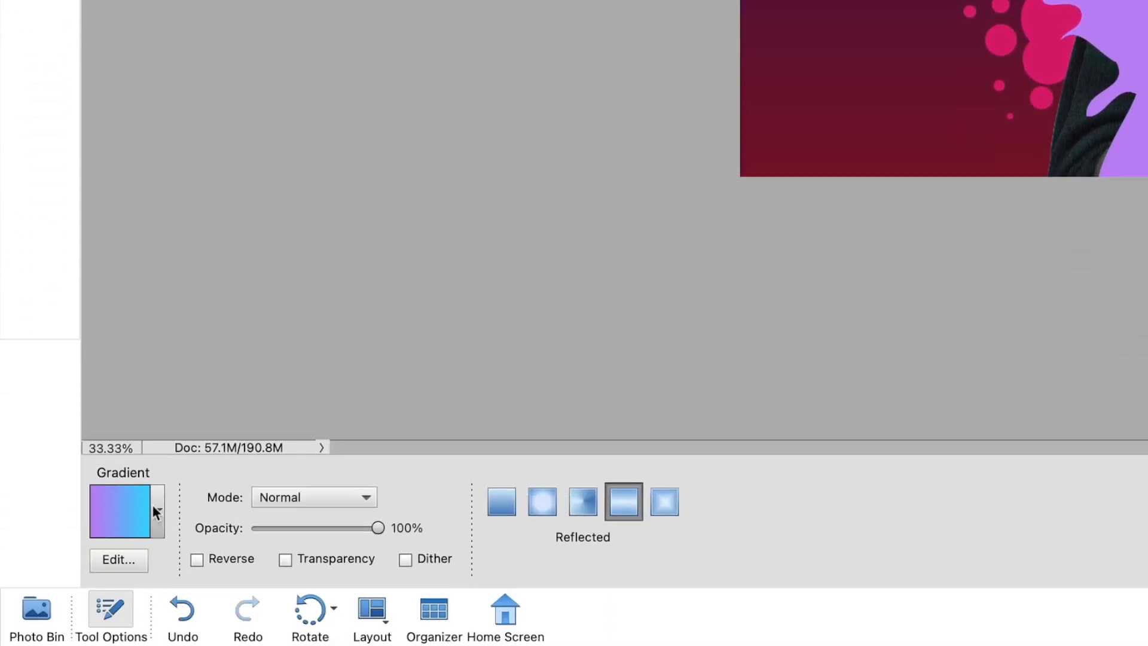
click(157, 512)
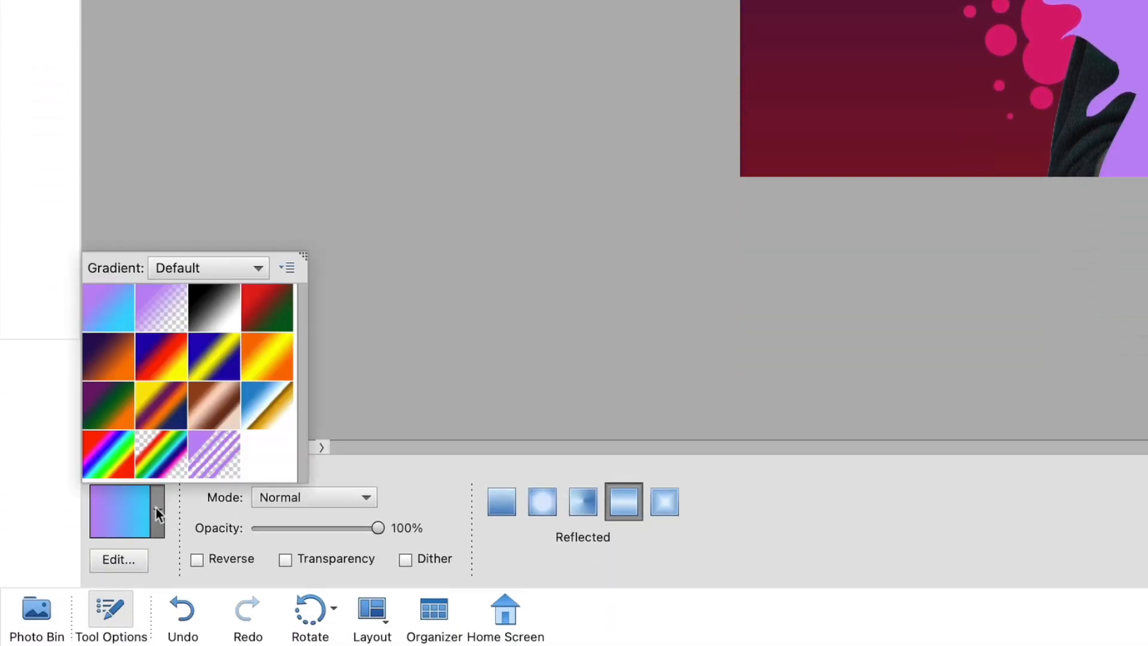
click(194, 269)
click(185, 223)
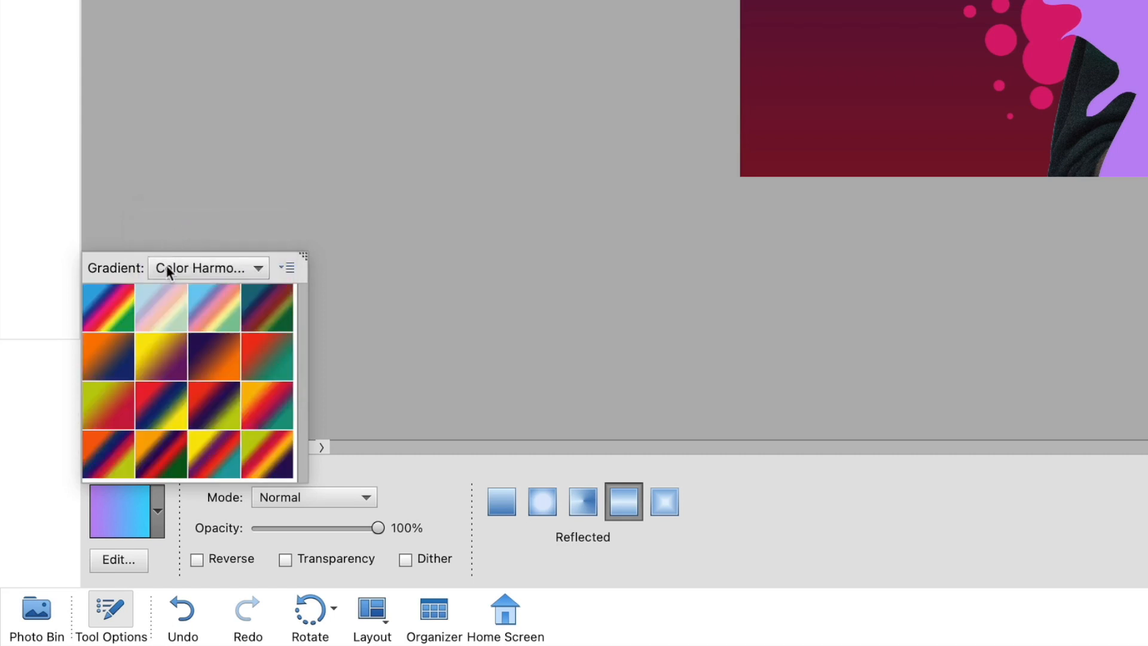
click(123, 309)
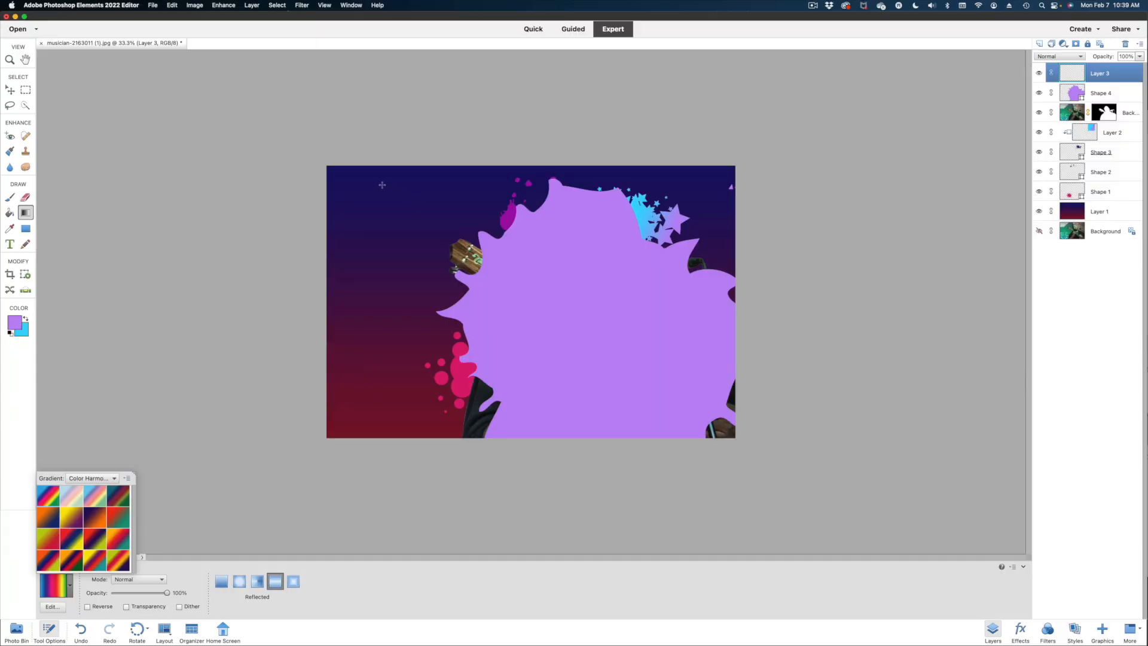
Draw the multicolor gradient diagonally from upper left to lower right on Layer 3 and clip it to Shape 4
click(382, 185)
drag(383, 185, 728, 434)
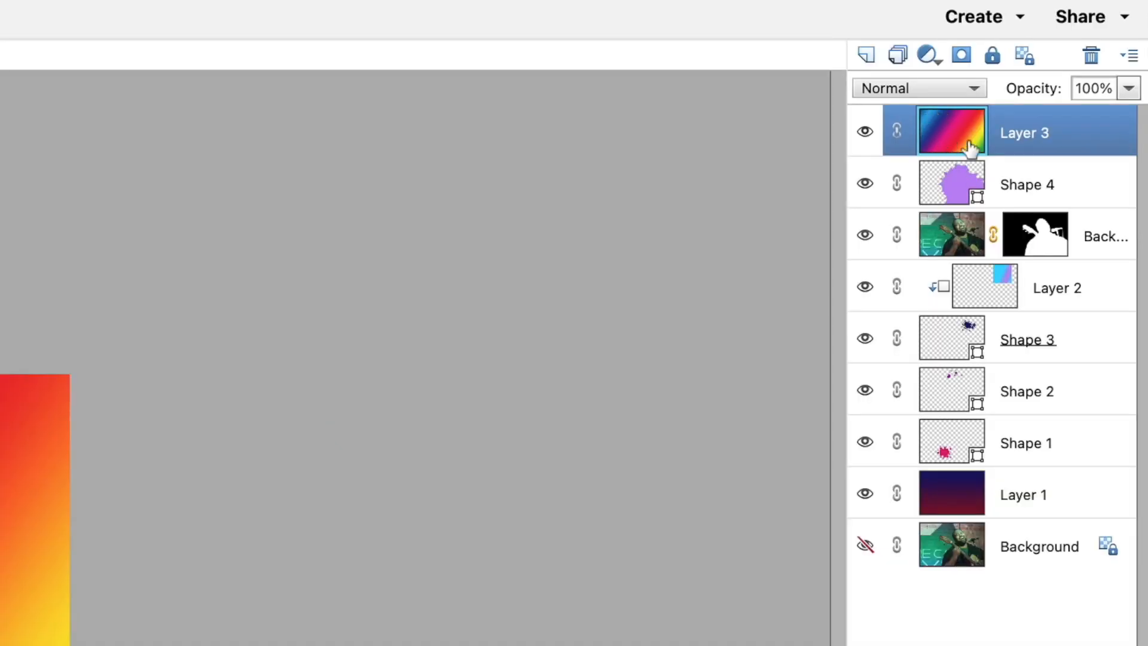
right_click(951, 122)
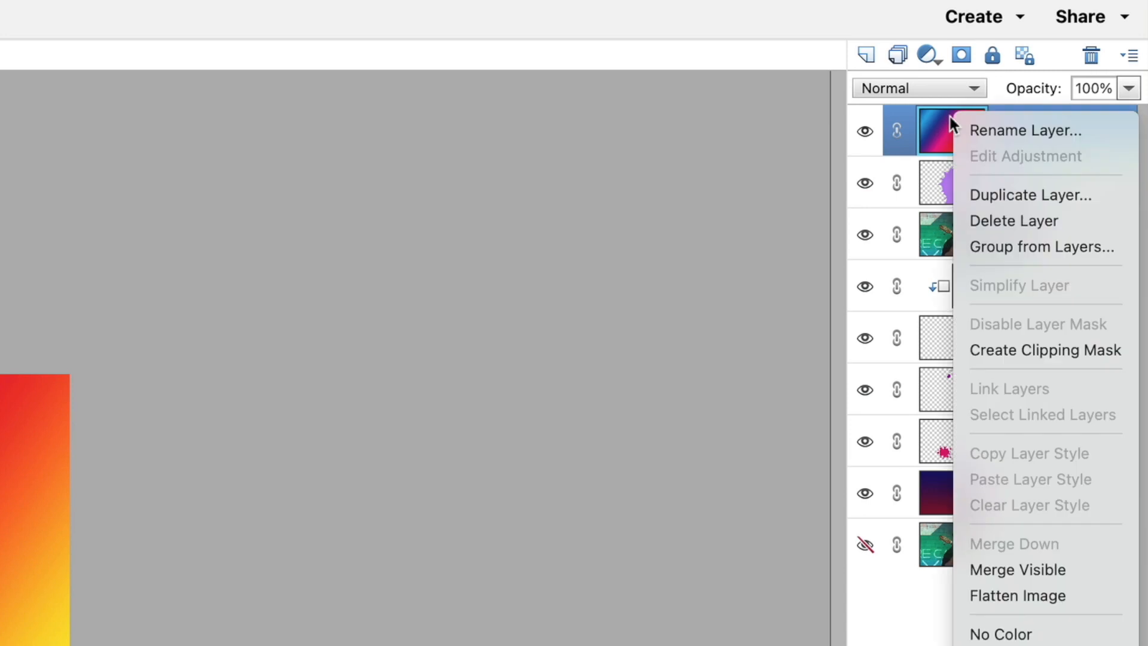
click(1036, 353)
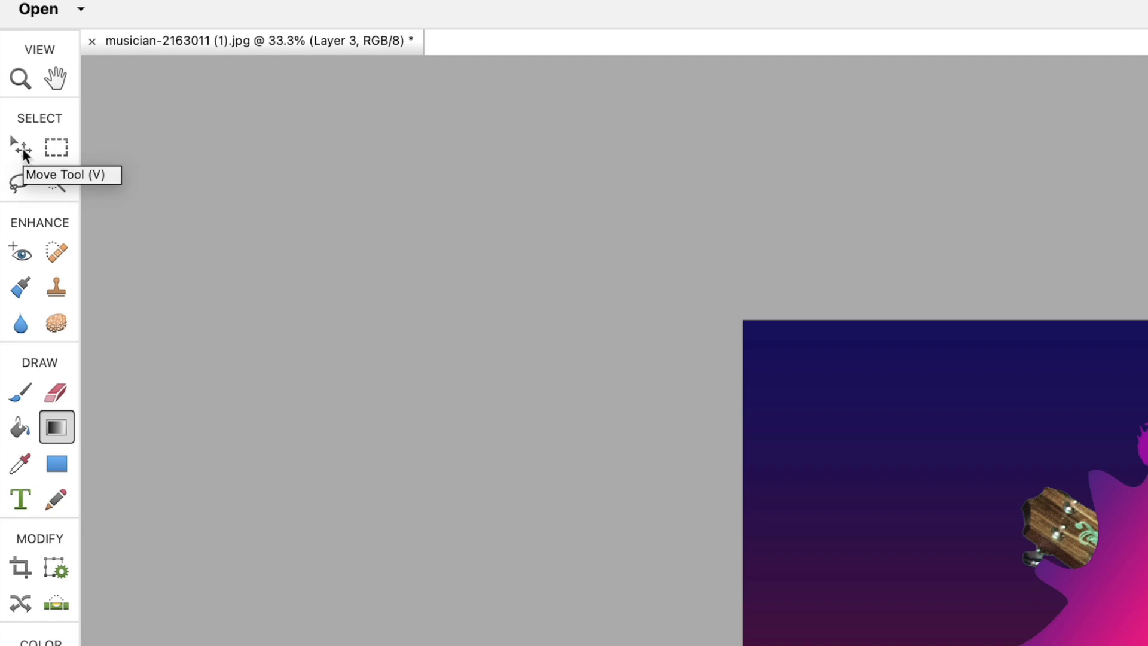
Shift the clipped multicolor gradient right and stretch its height to about 124% so it covers the paint splat
click(24, 155)
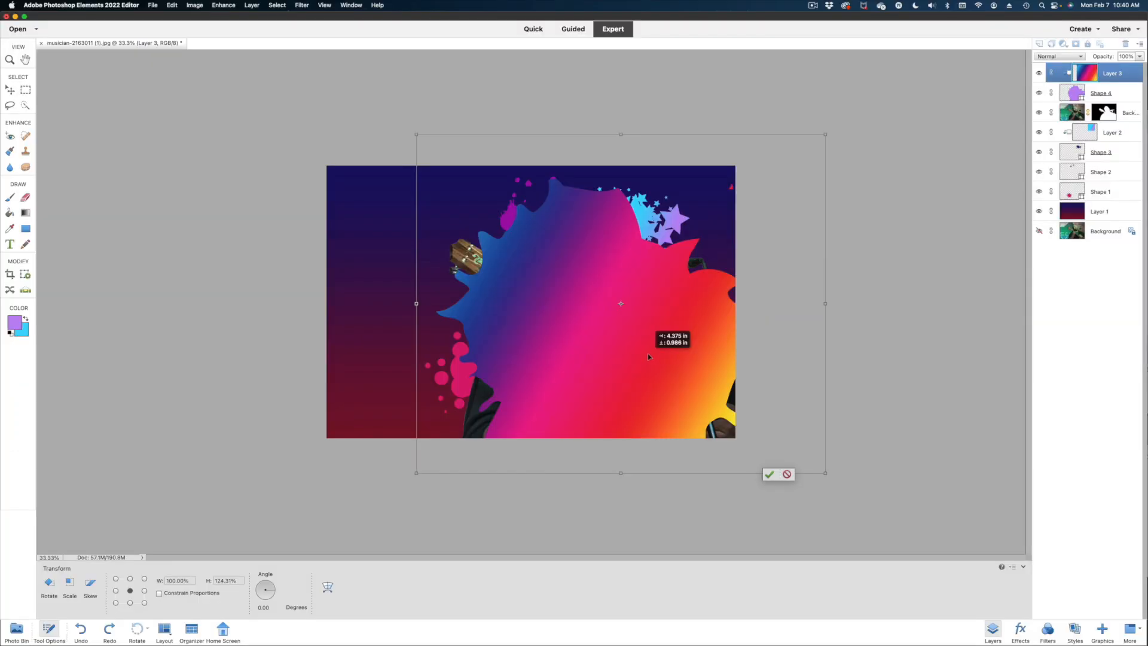
drag(648, 354, 648, 354)
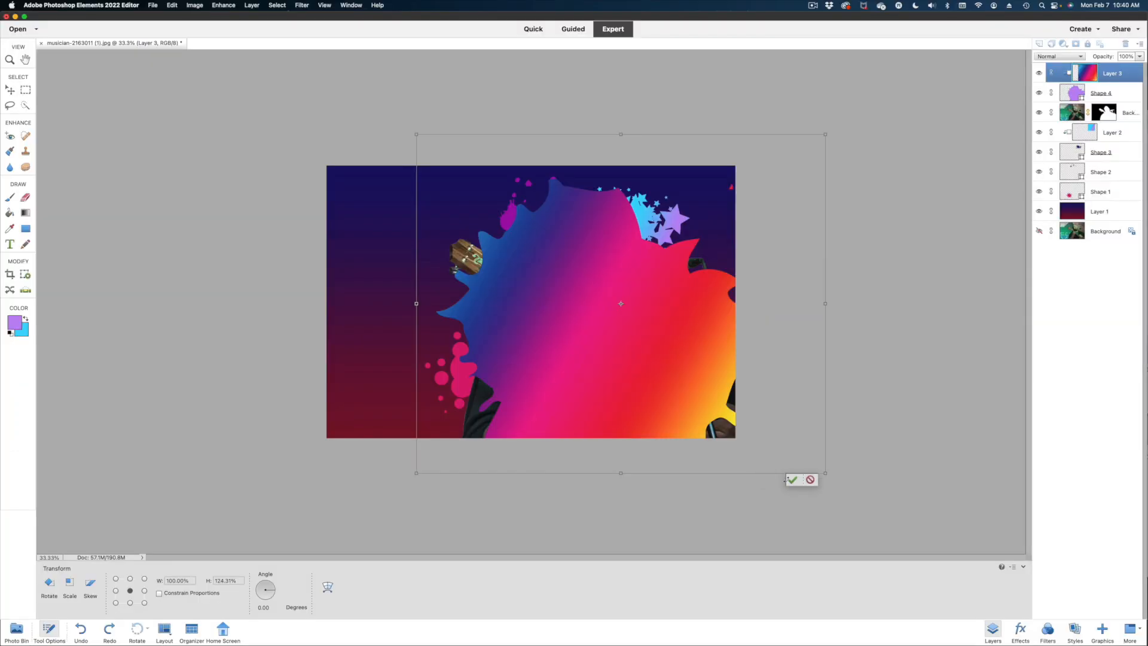
click(792, 480)
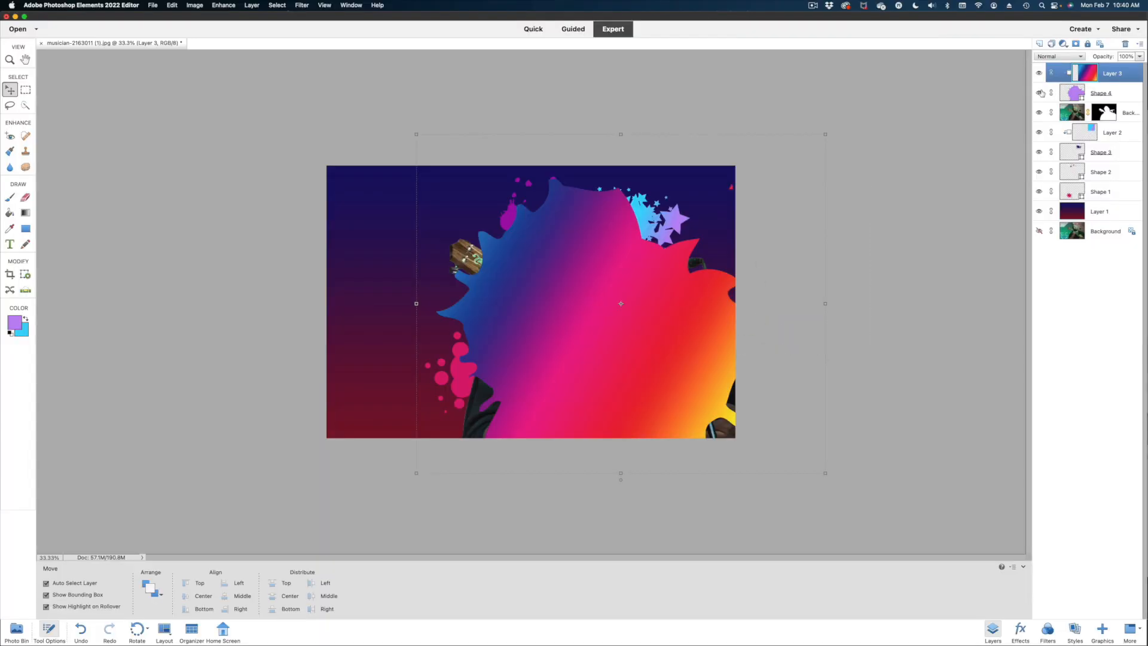
Place the masked guitarist layer above Layer 3 and clip it to the Shape 4 paint splat
drag(1071, 112, 1065, 64)
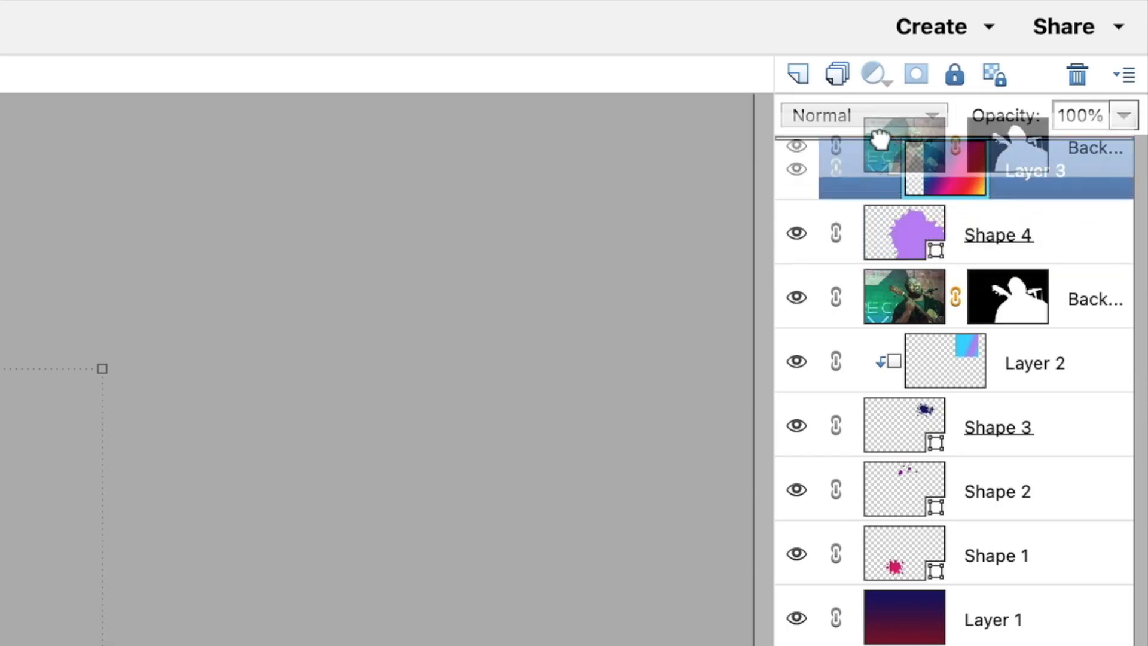
drag(881, 139, 877, 148)
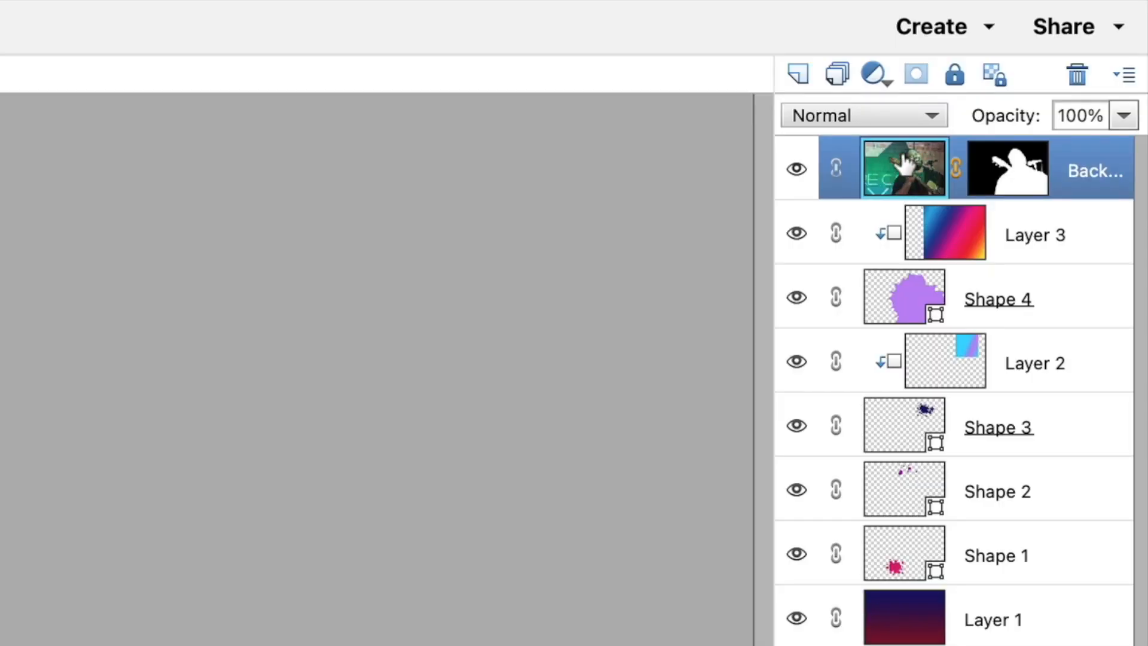
right_click(901, 155)
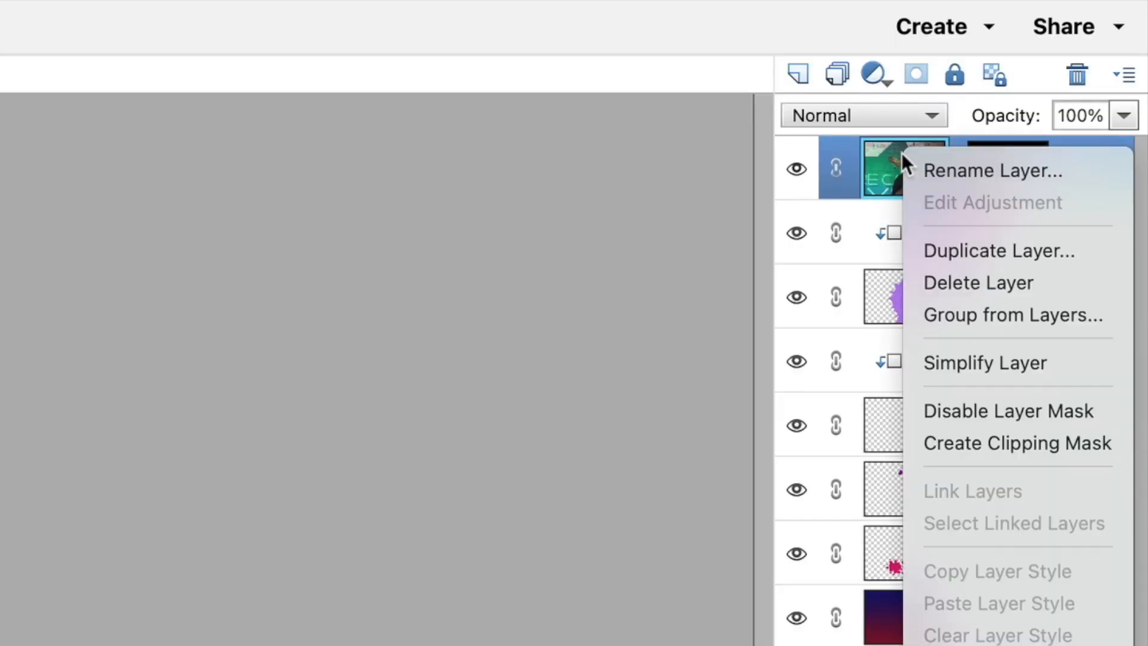
click(939, 442)
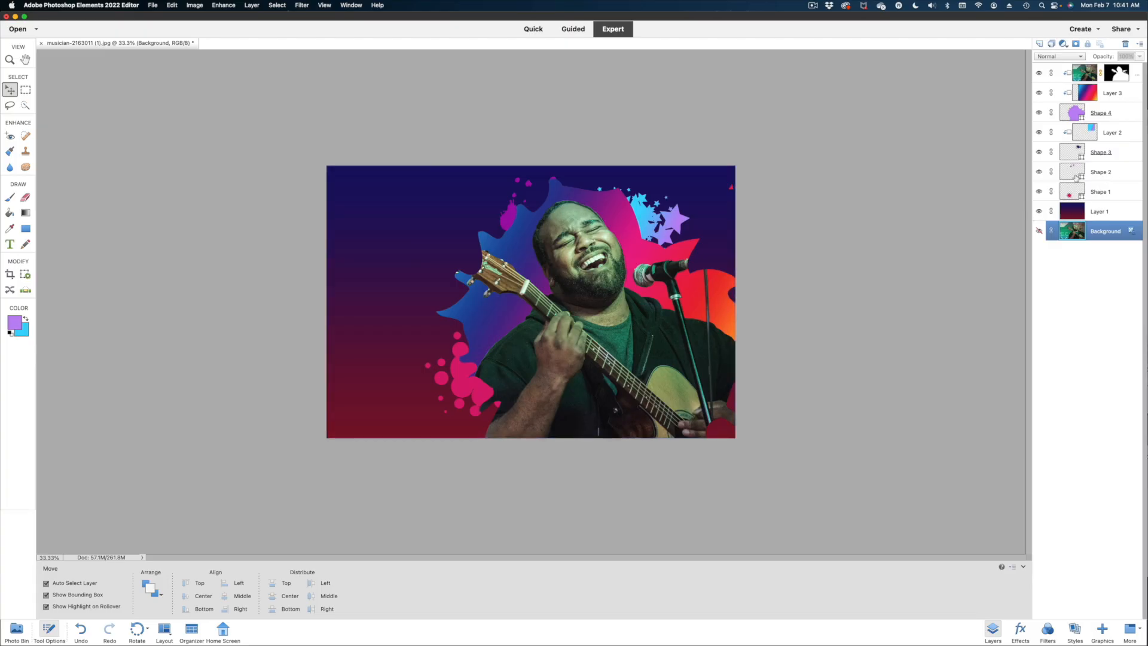
Move the purple ink-drop splatter on Shape 2 slightly left, away from the large gradient splat
click(1065, 177)
drag(506, 215, 490, 214)
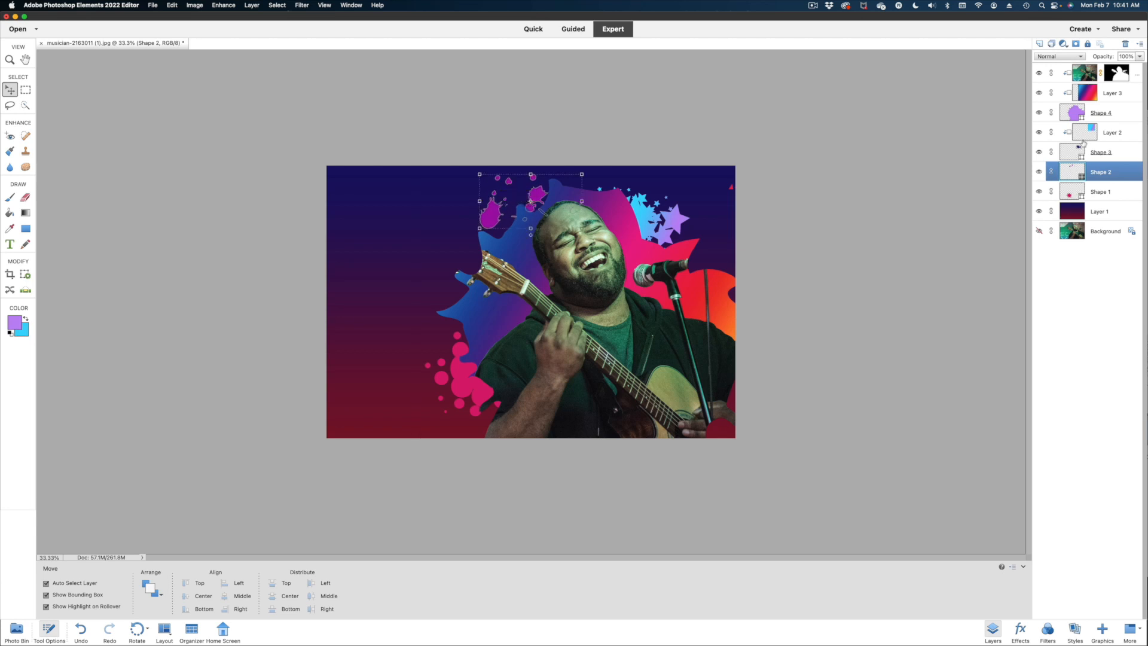
click(479, 383)
click(951, 410)
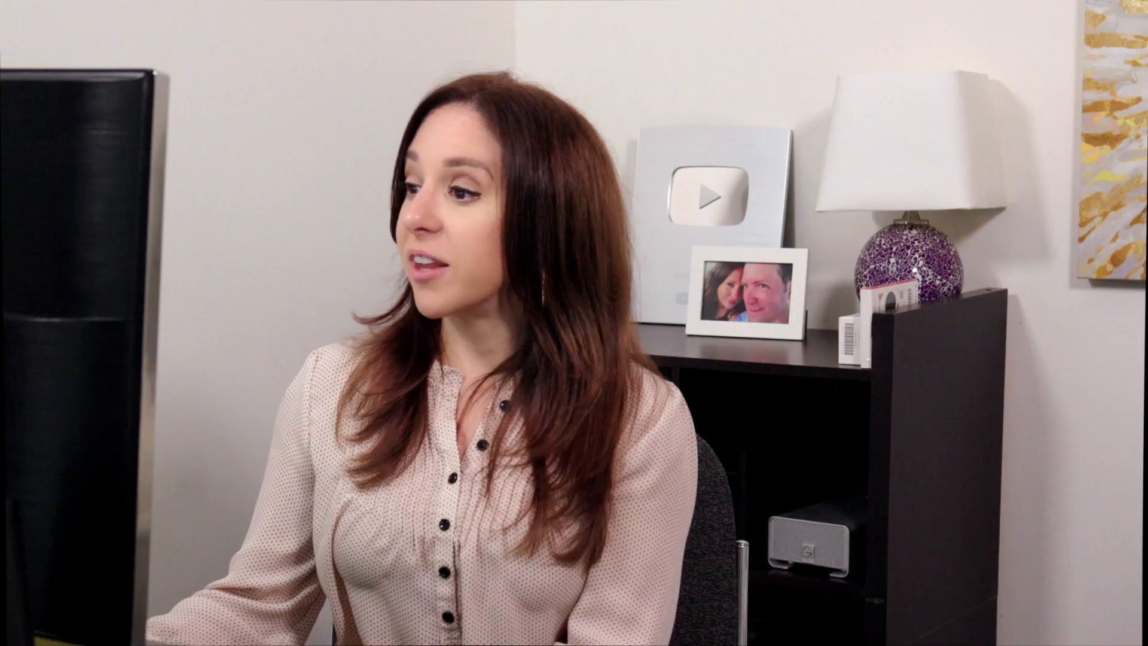
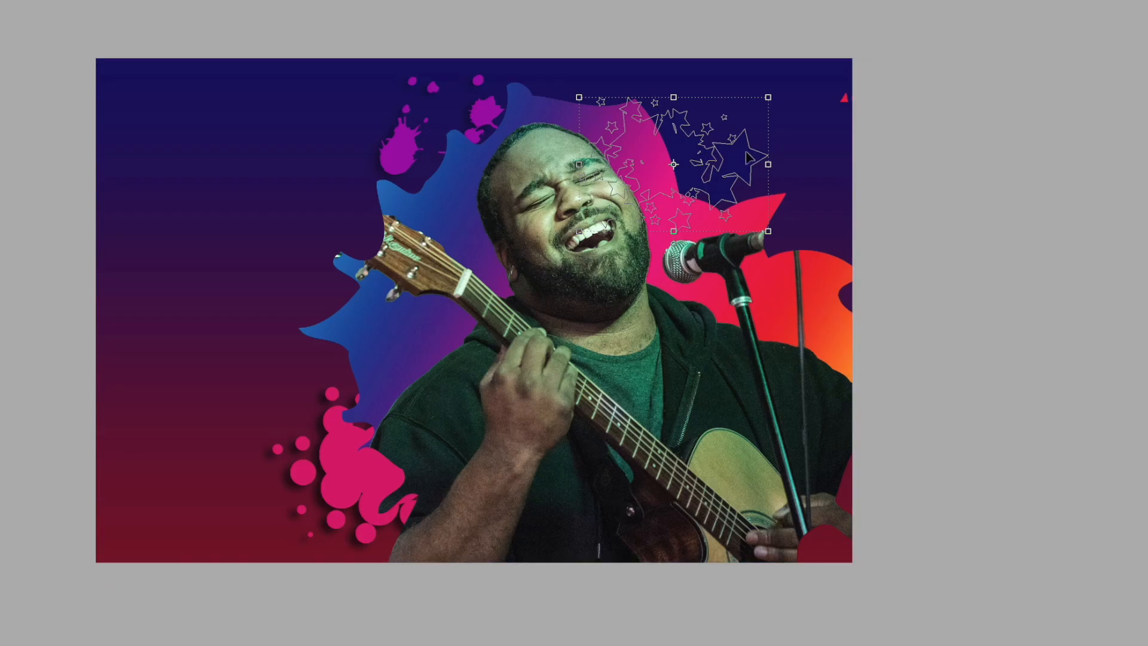
Add a drop shadow to the Shape 3 star splatter and adjust its size, distance and opacity
right_click(746, 157)
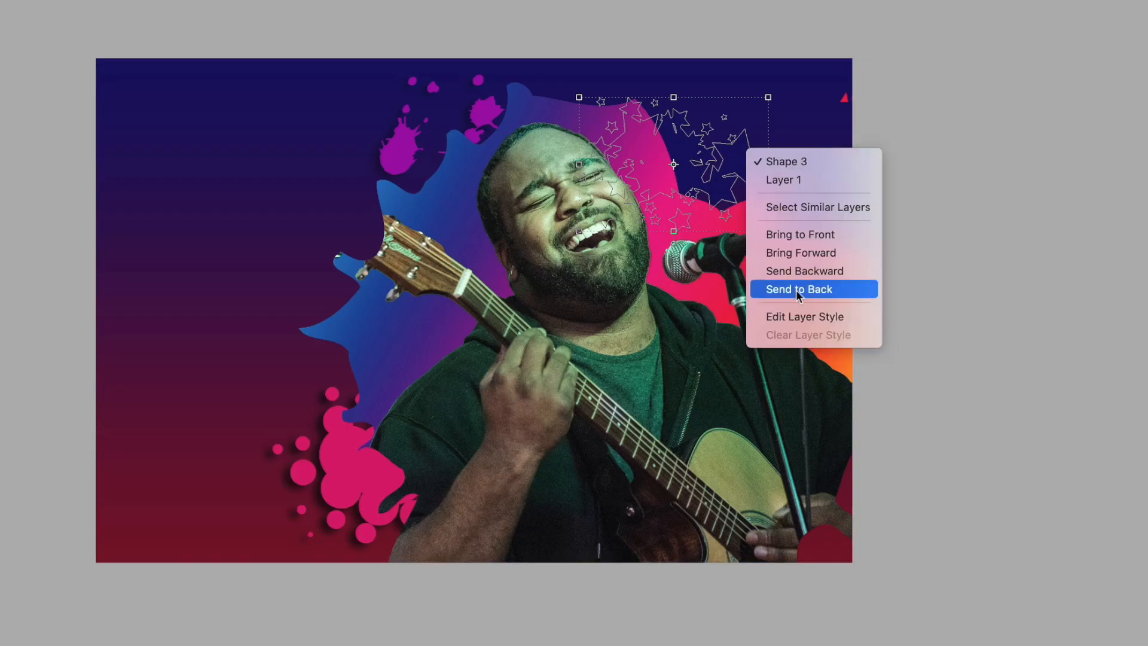
click(803, 316)
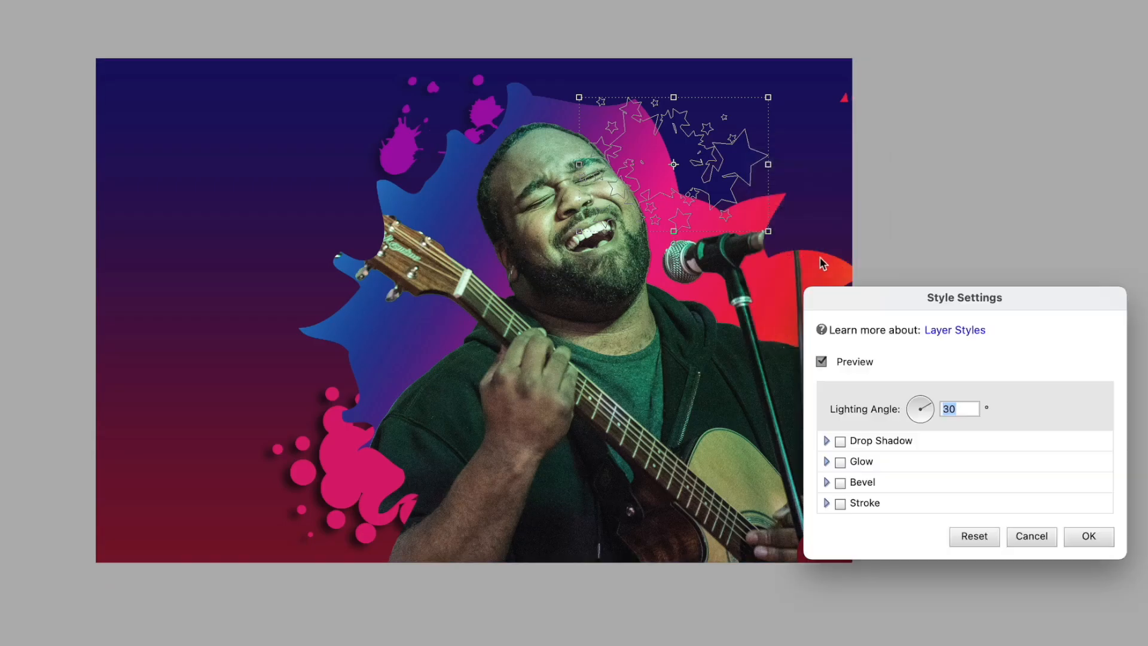
click(840, 442)
drag(879, 466, 925, 487)
click(941, 511)
click(1083, 607)
click(719, 183)
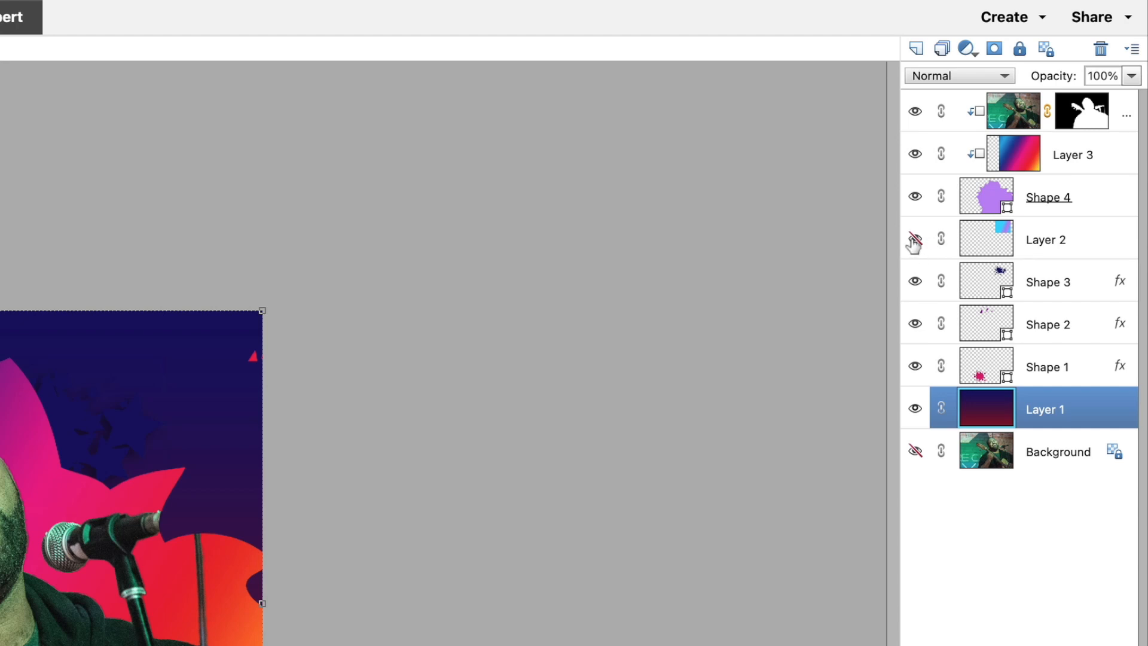
Show Layer 2 and clip its blue-purple gradient to the Shape 3 star splatter
click(915, 240)
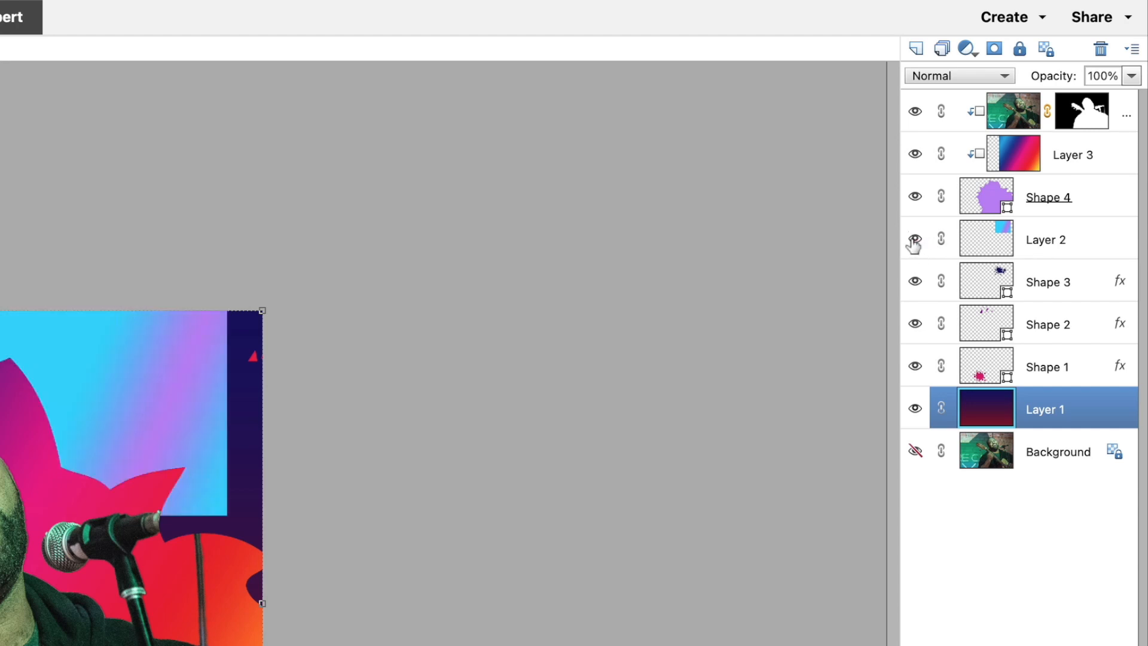
right_click(1036, 239)
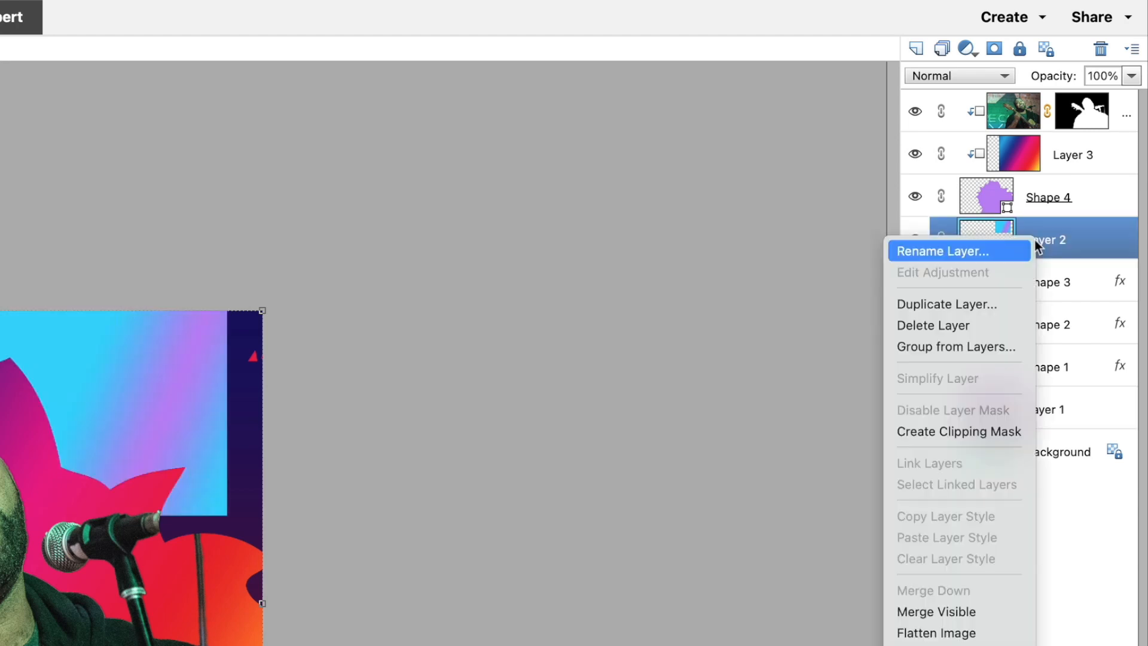
click(1014, 436)
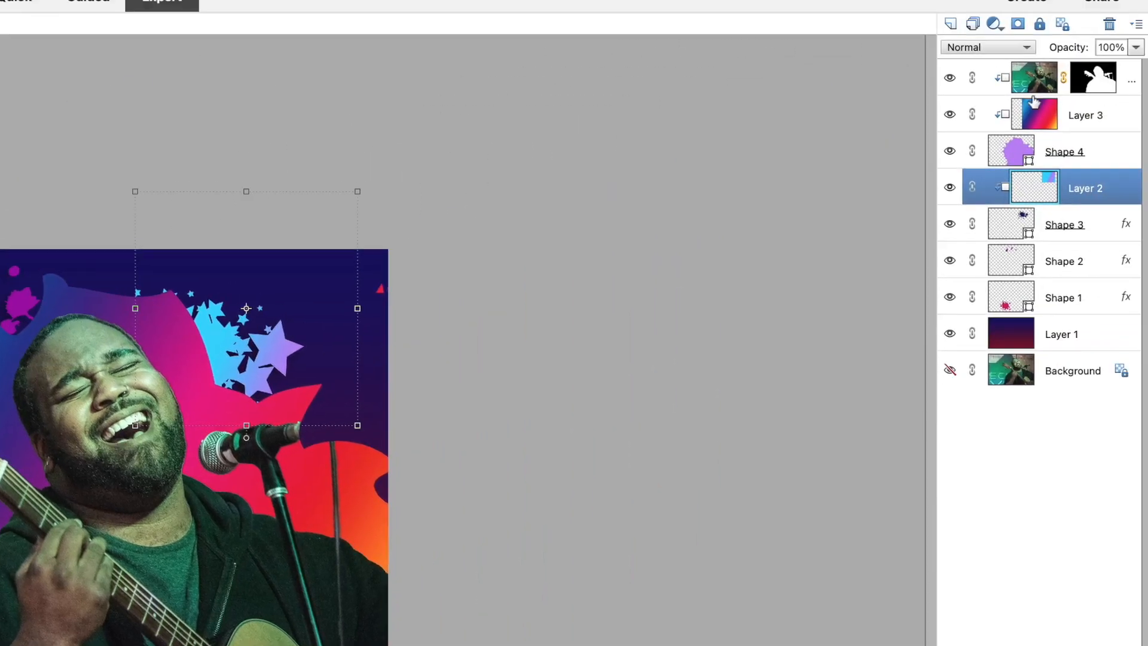
Release Layer 3 from its clipping mask and hide it to expose the plain purple Shape 4 splat
click(1100, 116)
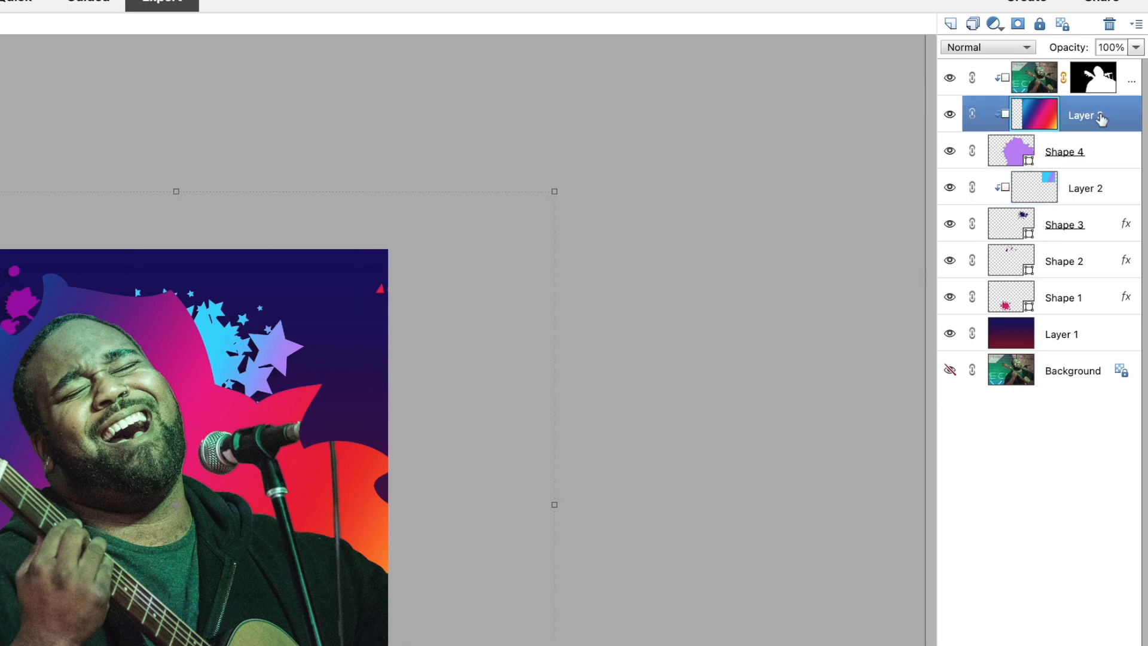
right_click(1099, 114)
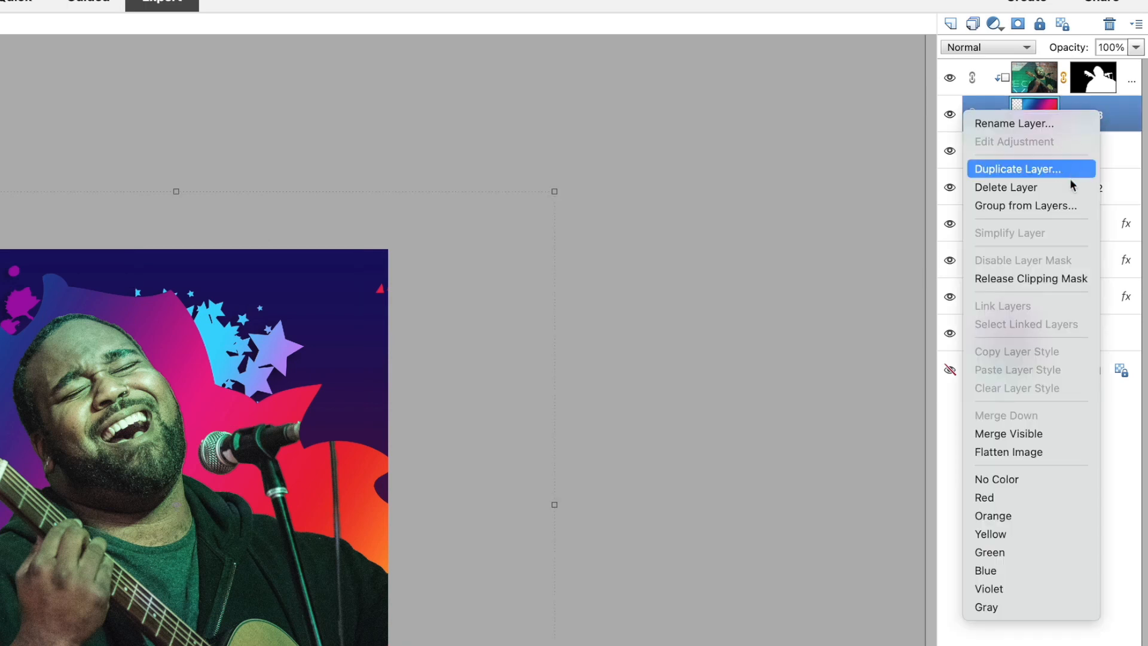
click(1055, 278)
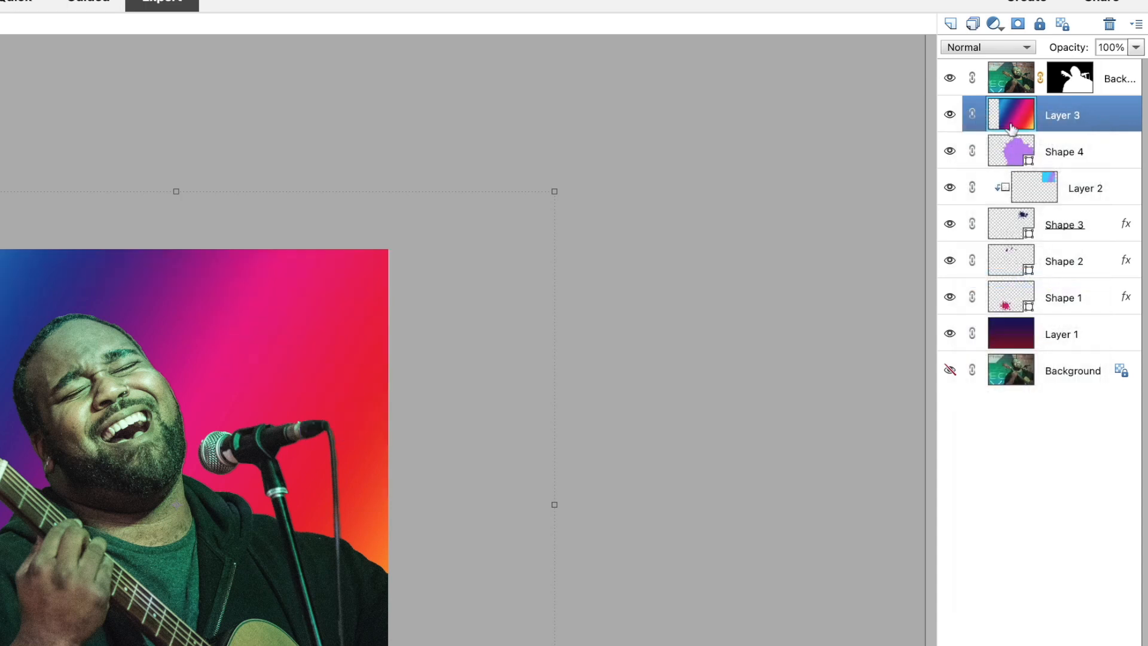
click(950, 114)
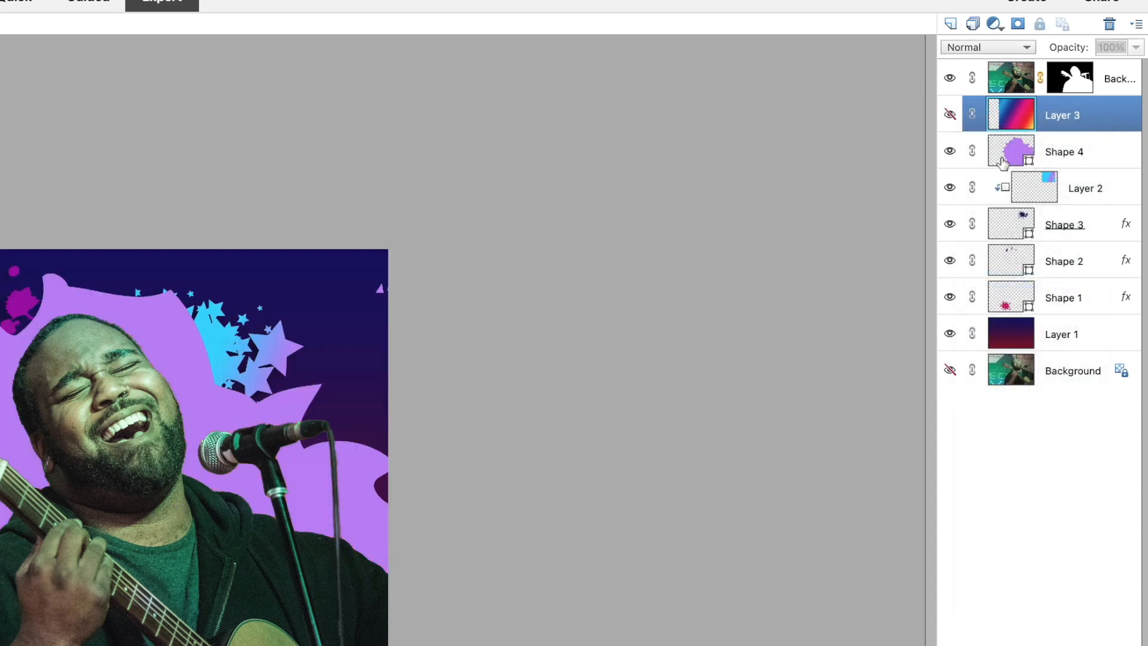
Apply an upward bevel of 171 px to the Shape 4 paint splat
click(1003, 161)
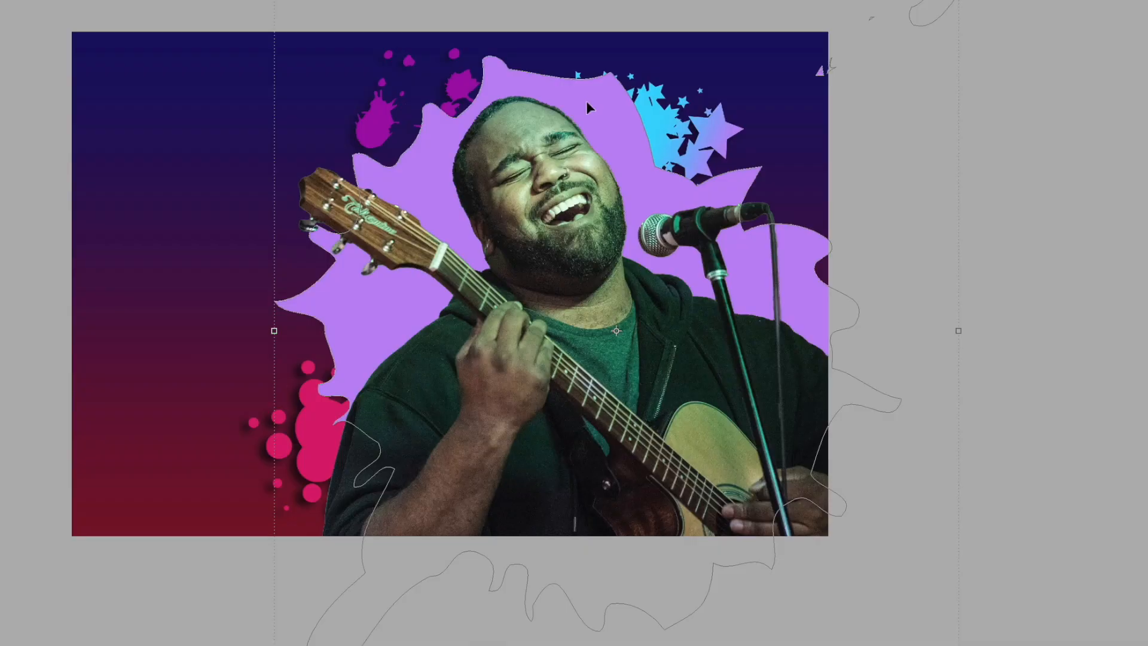
right_click(587, 101)
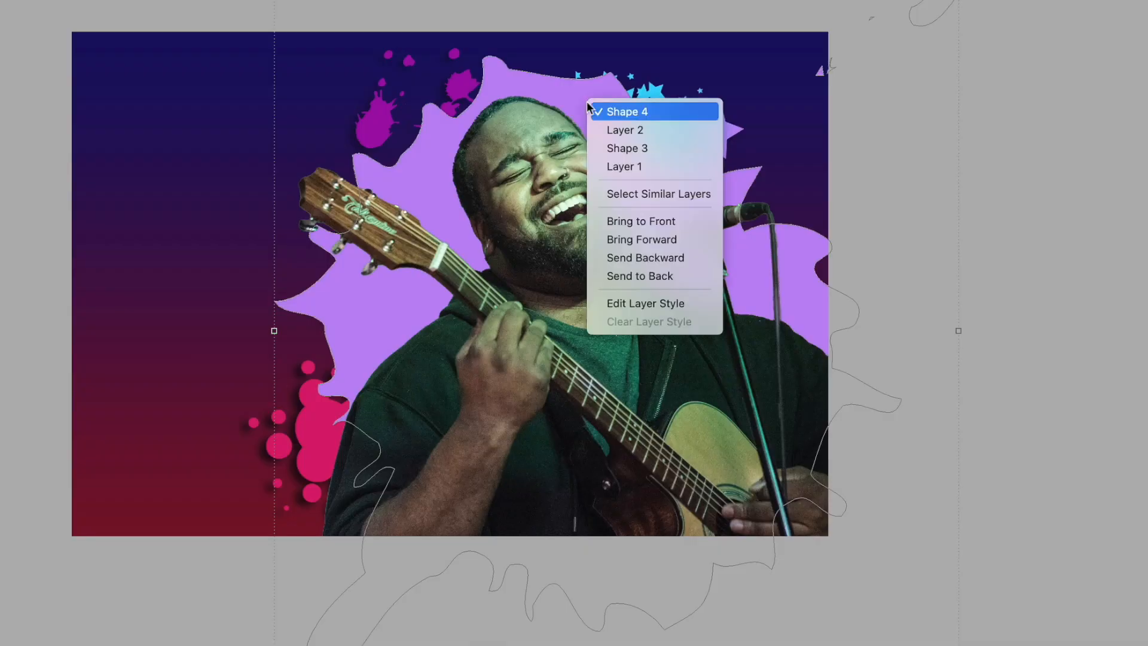
click(657, 304)
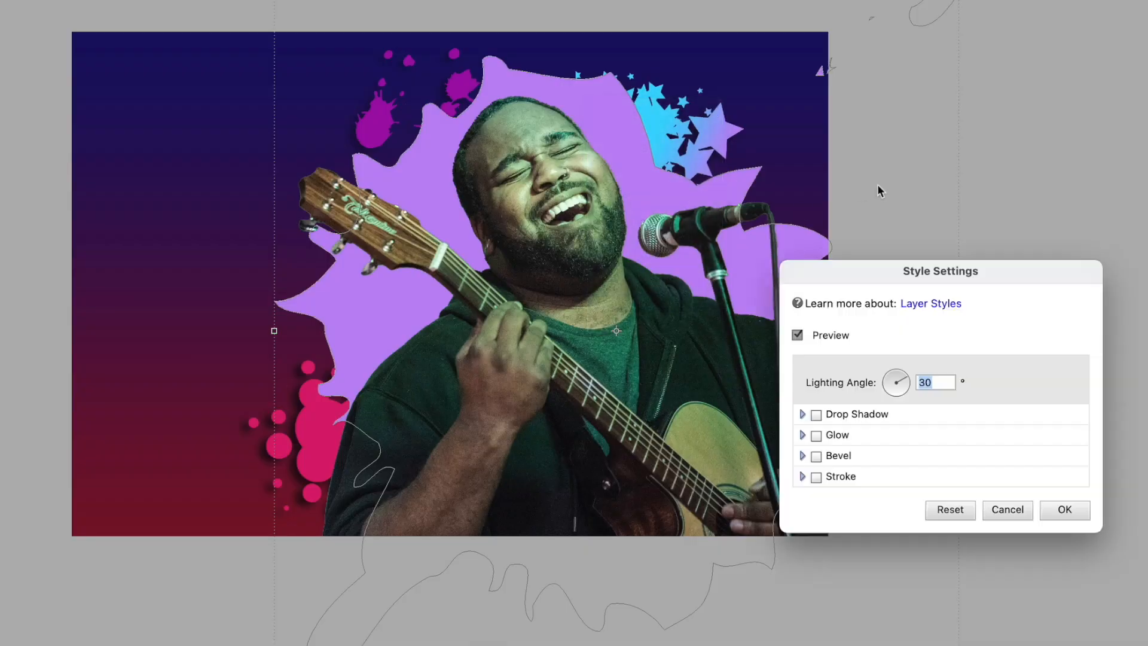
click(817, 457)
click(802, 457)
click(802, 456)
drag(862, 480, 914, 480)
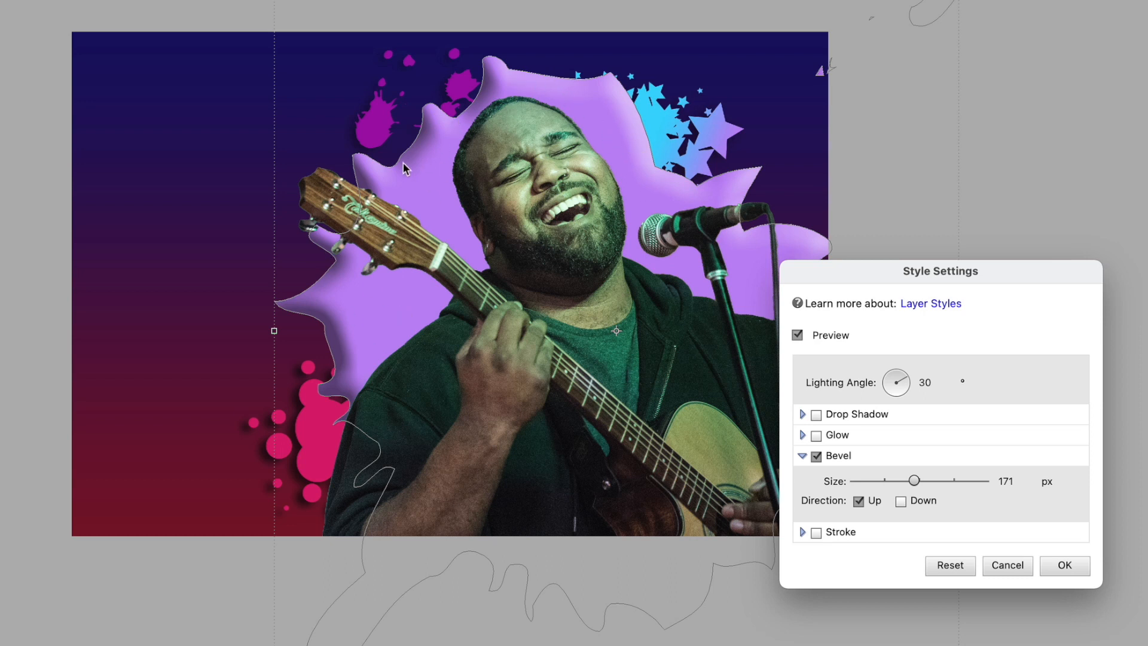
click(1065, 566)
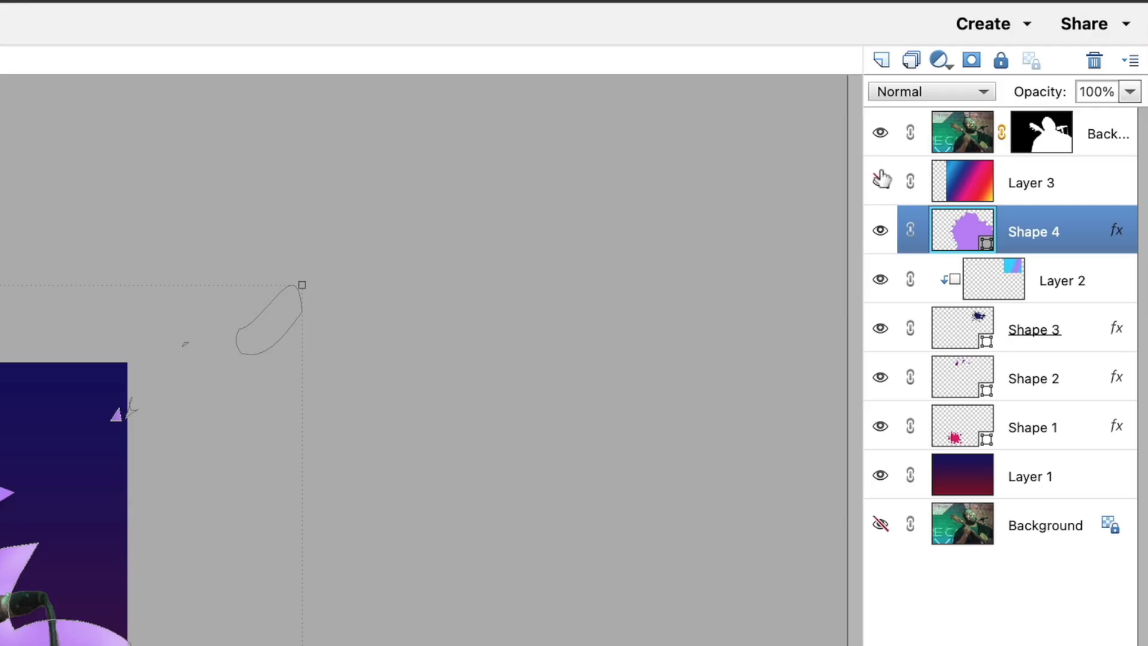
Show Layer 3 and clip both it and the masked guitarist layer to the Shape 4 paint splat again
click(880, 181)
click(880, 182)
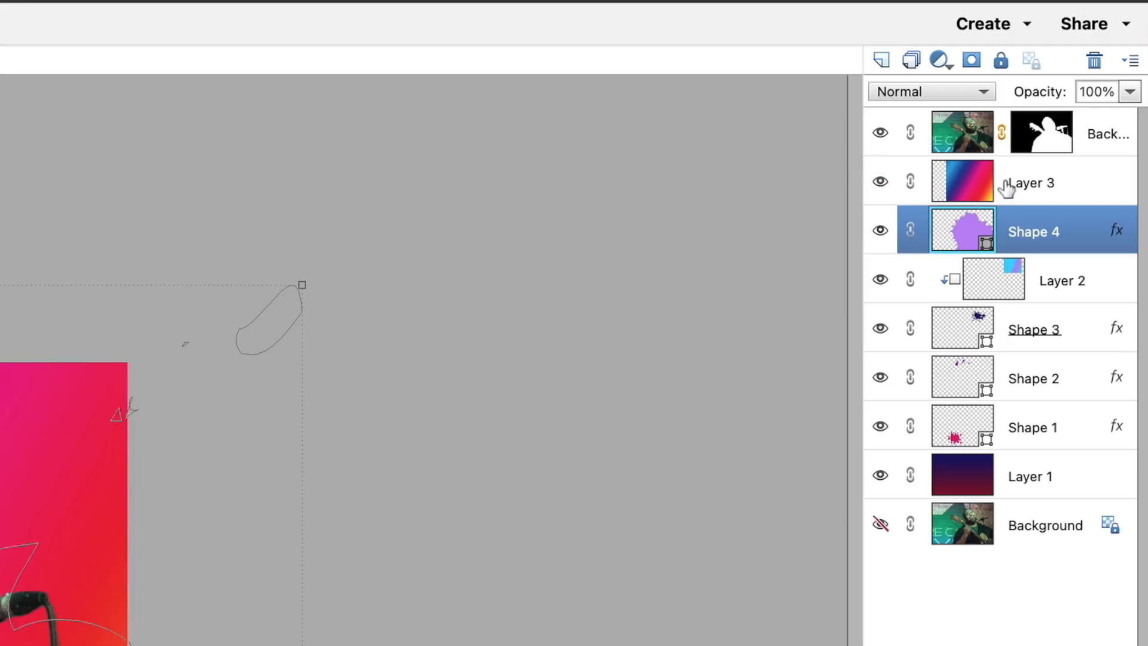
right_click(1011, 183)
click(962, 392)
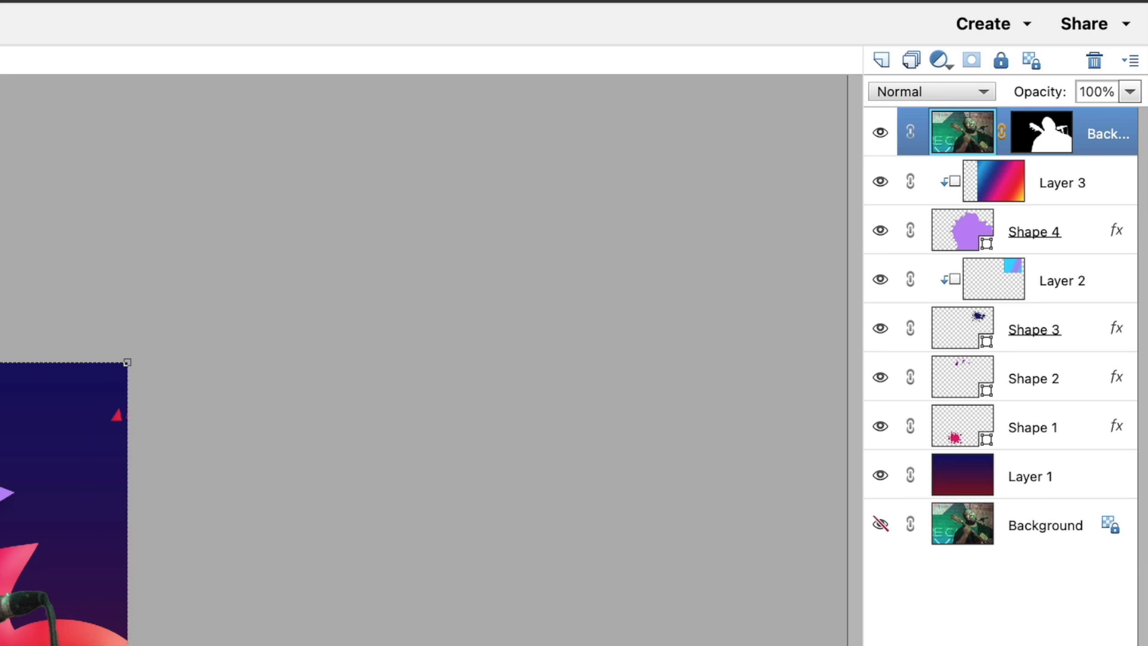
right_click(972, 141)
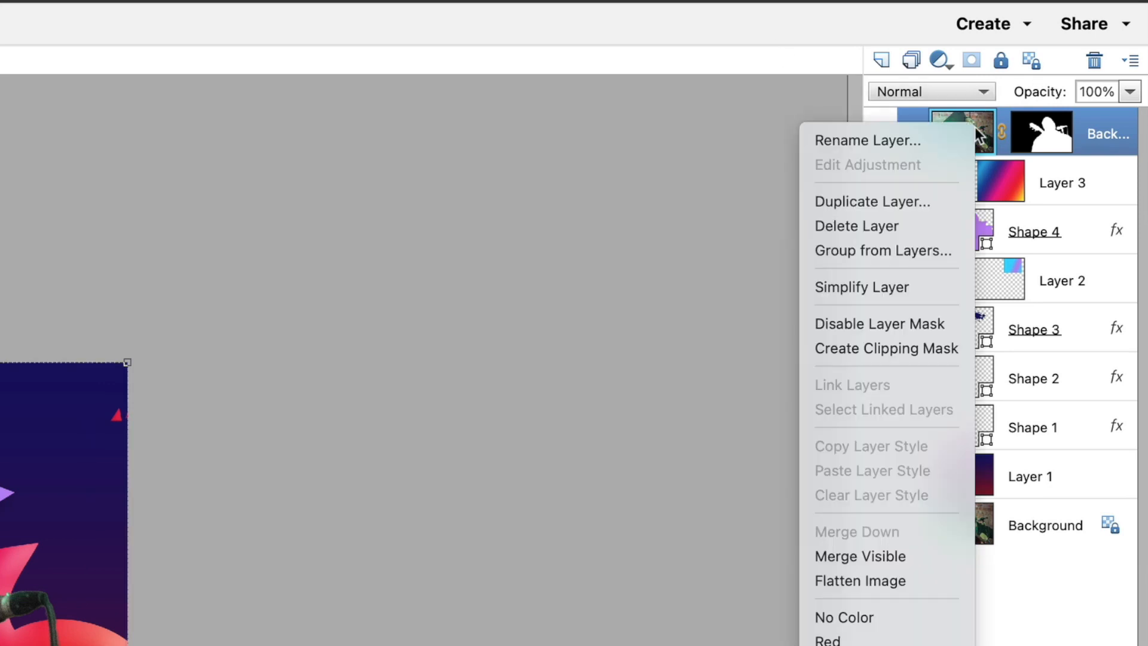
click(914, 346)
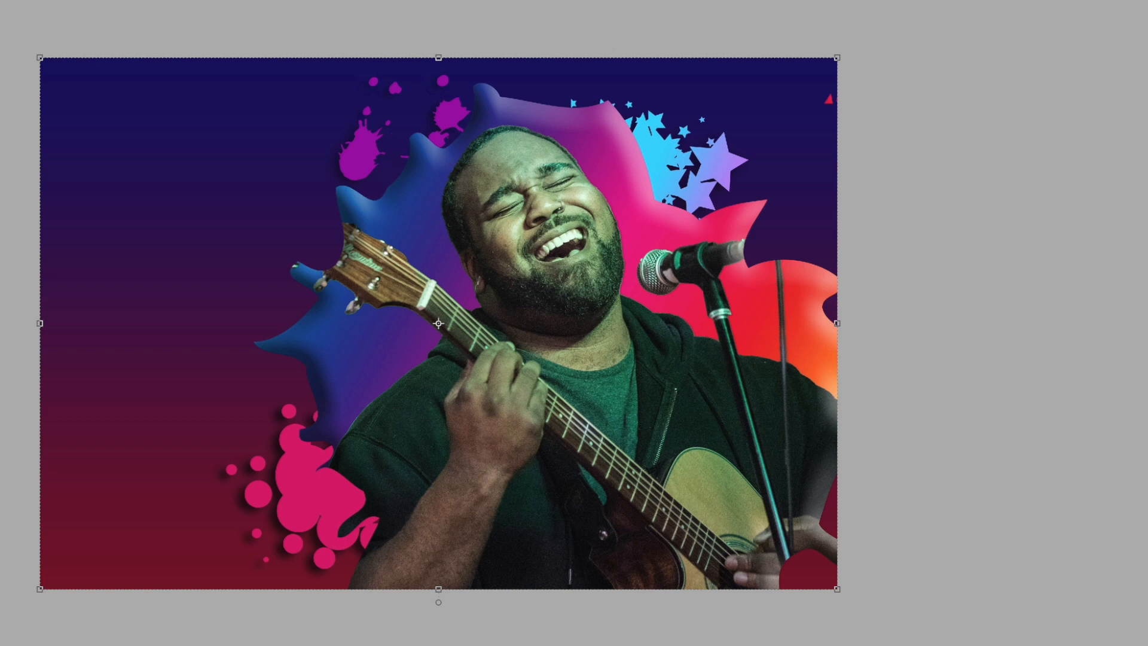
Add a drop shadow to the guitarist layer with size 73 px, distance 45 px and opacity 37%
right_click(539, 222)
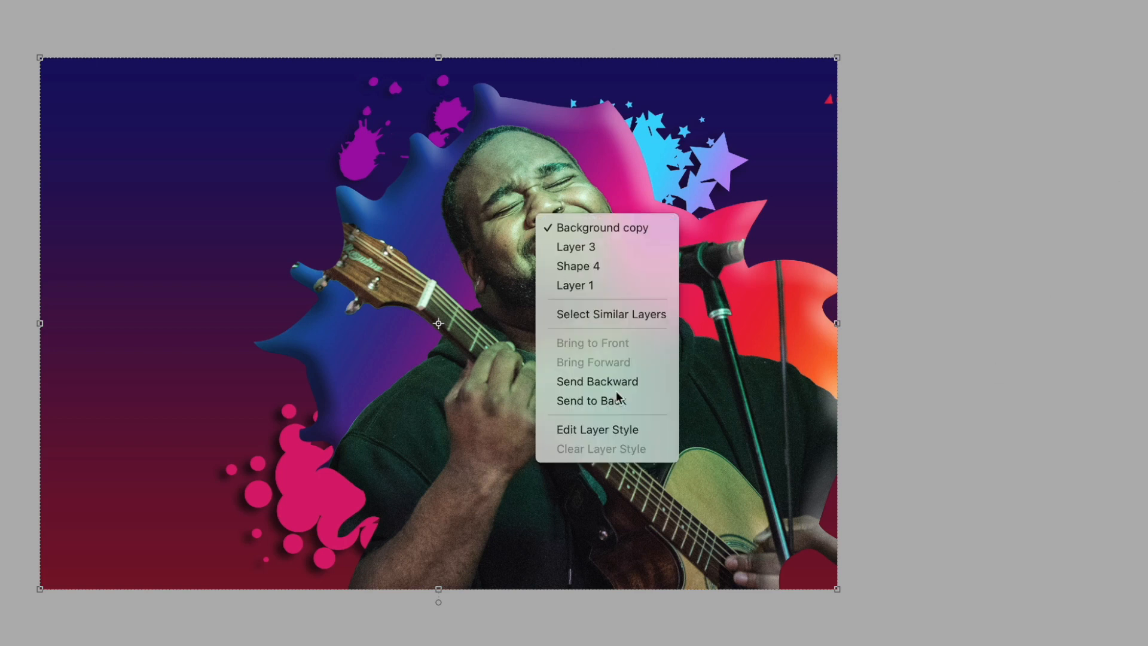
click(623, 428)
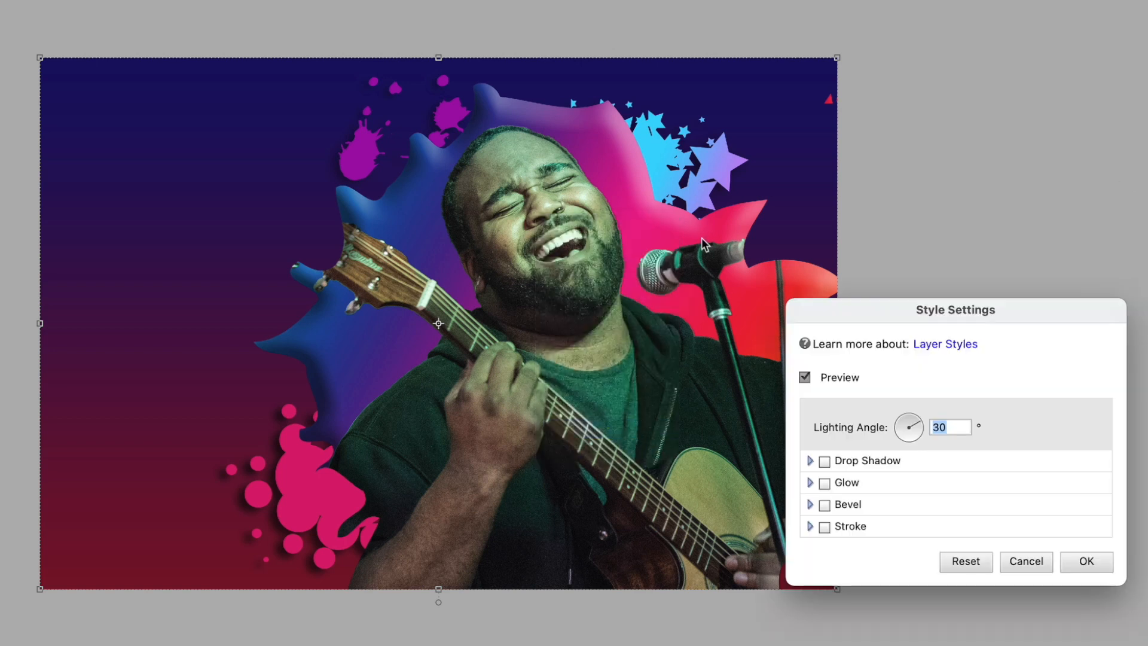
click(826, 461)
drag(902, 509, 920, 537)
click(1086, 637)
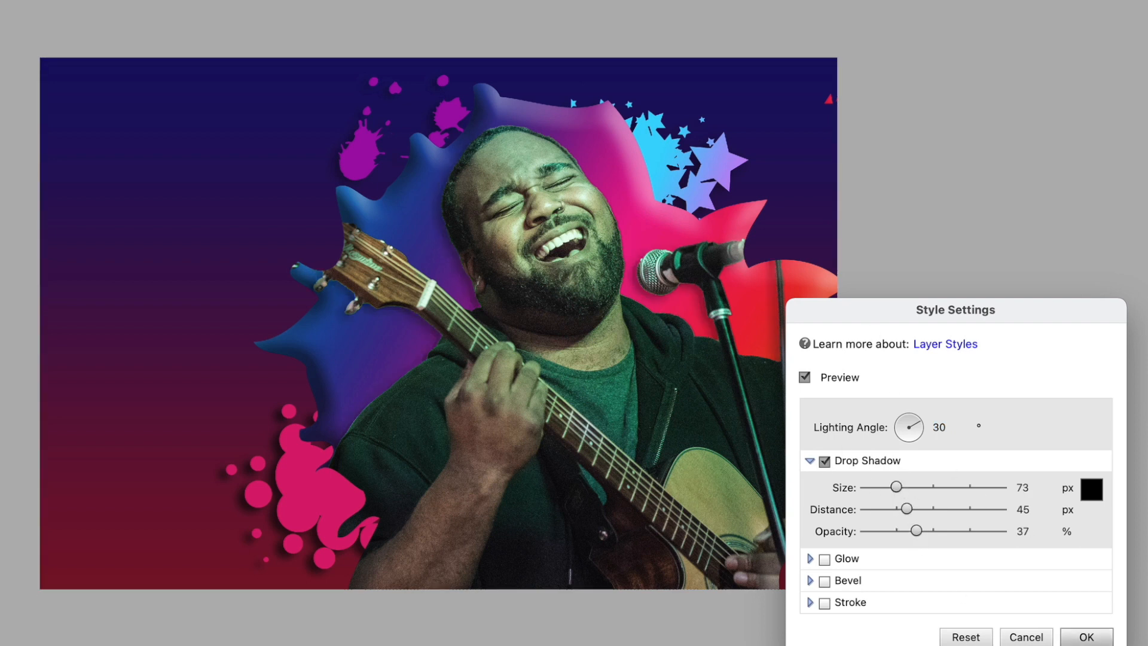
Apply the Comic sketch filter to the guitarist layer with Soften 3.3 and outline Thickness 0.73
click(970, 463)
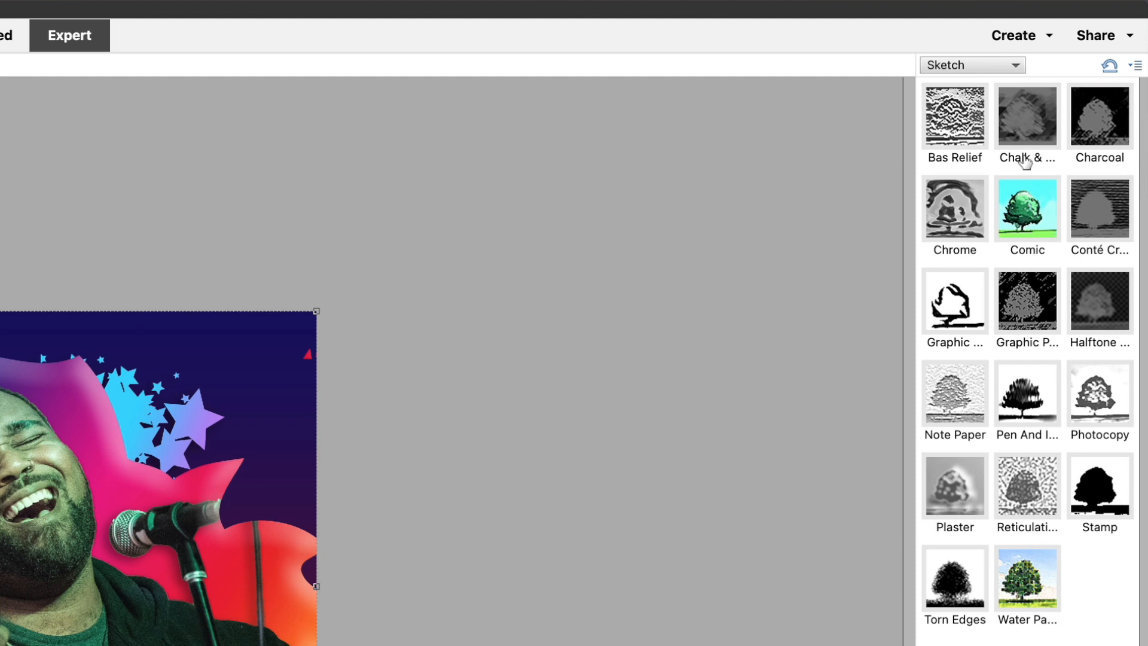
click(1015, 67)
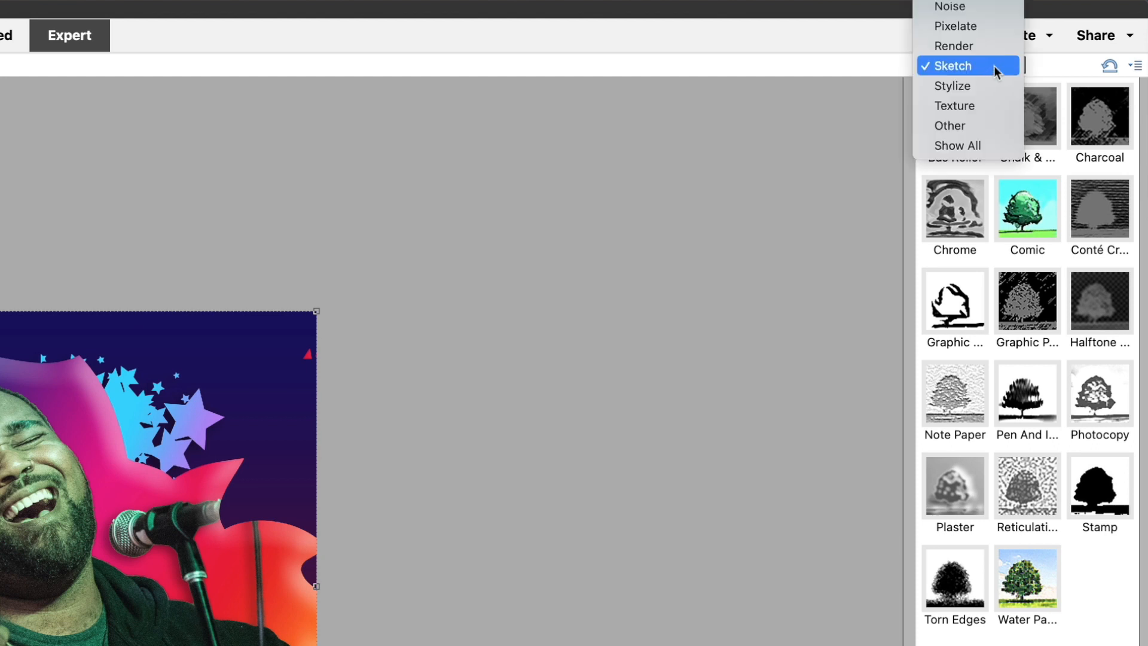
scroll(978, 70, up, 3)
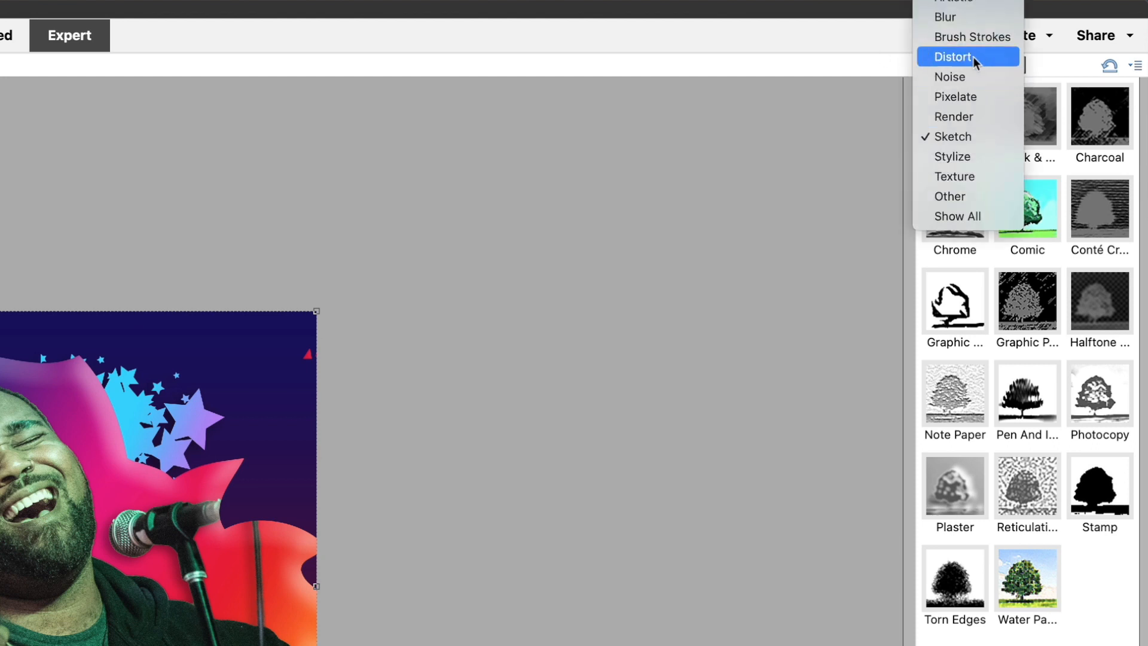
click(957, 139)
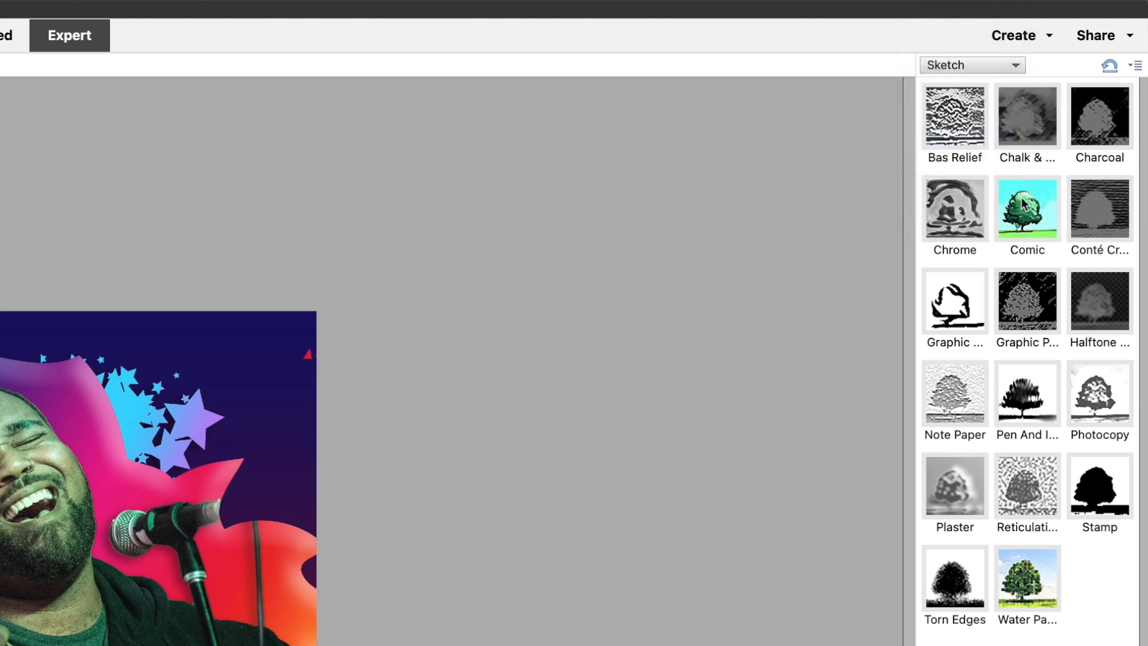
double_click(1024, 205)
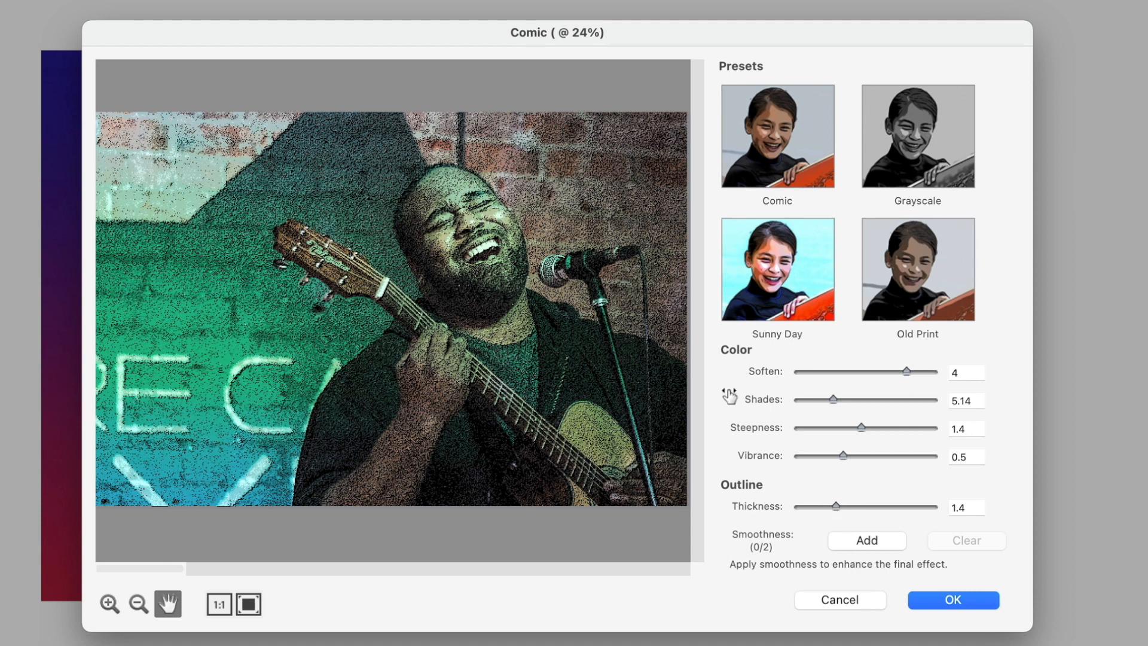
click(889, 372)
click(819, 505)
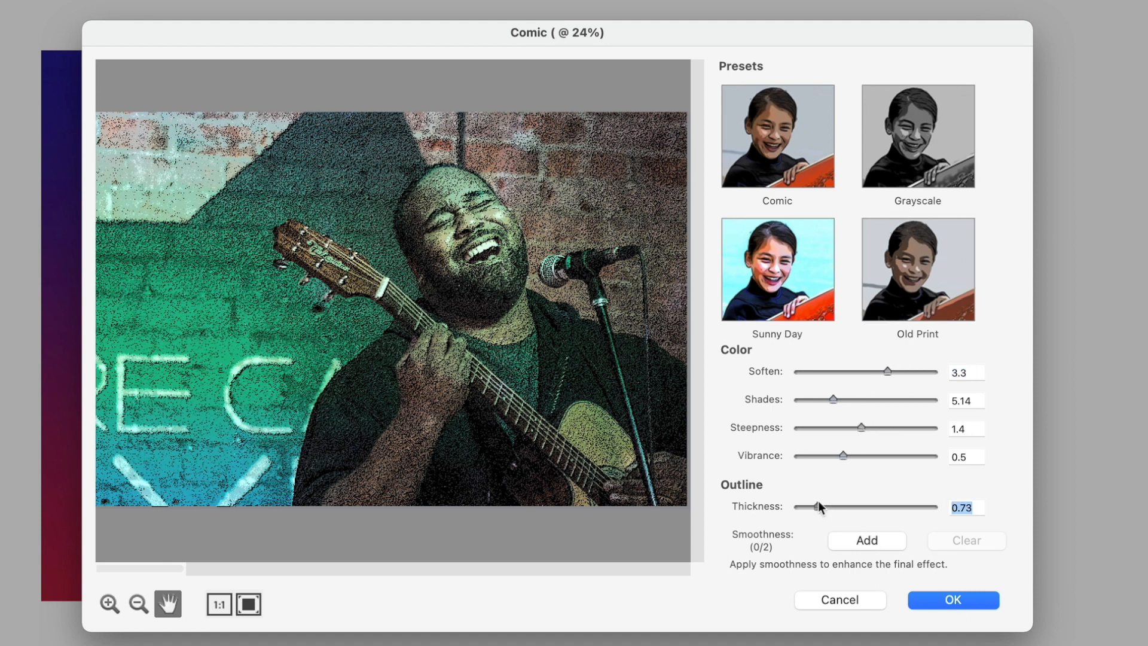
click(950, 597)
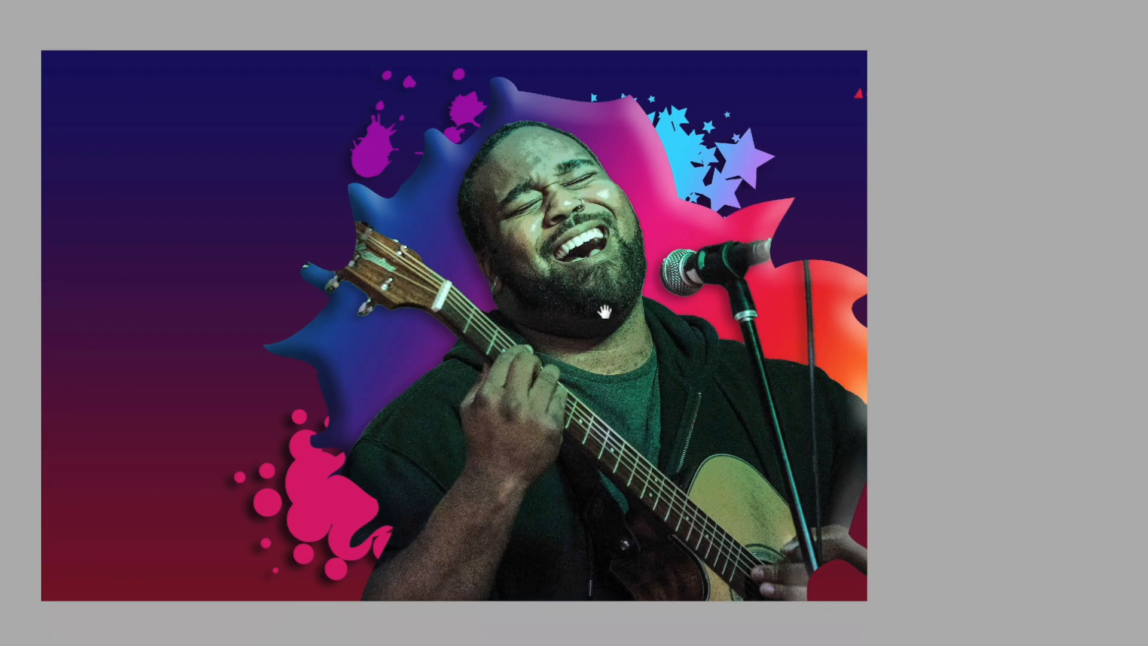
click(638, 310)
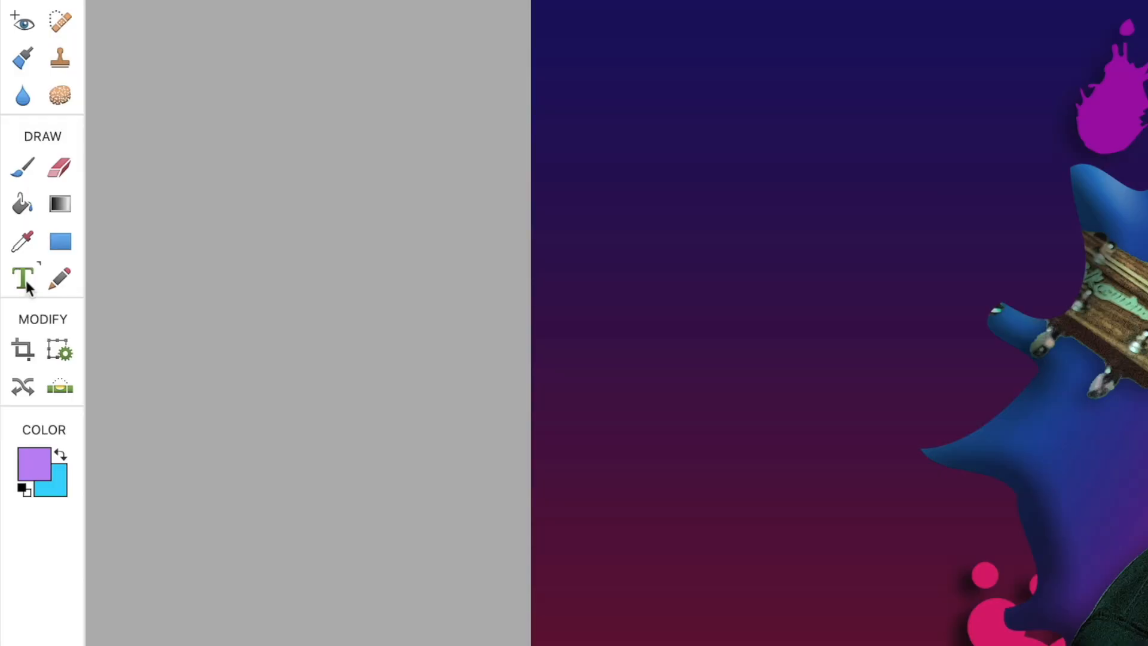
Set the horizontal Type tool's font to Budmo Jiggler
click(24, 280)
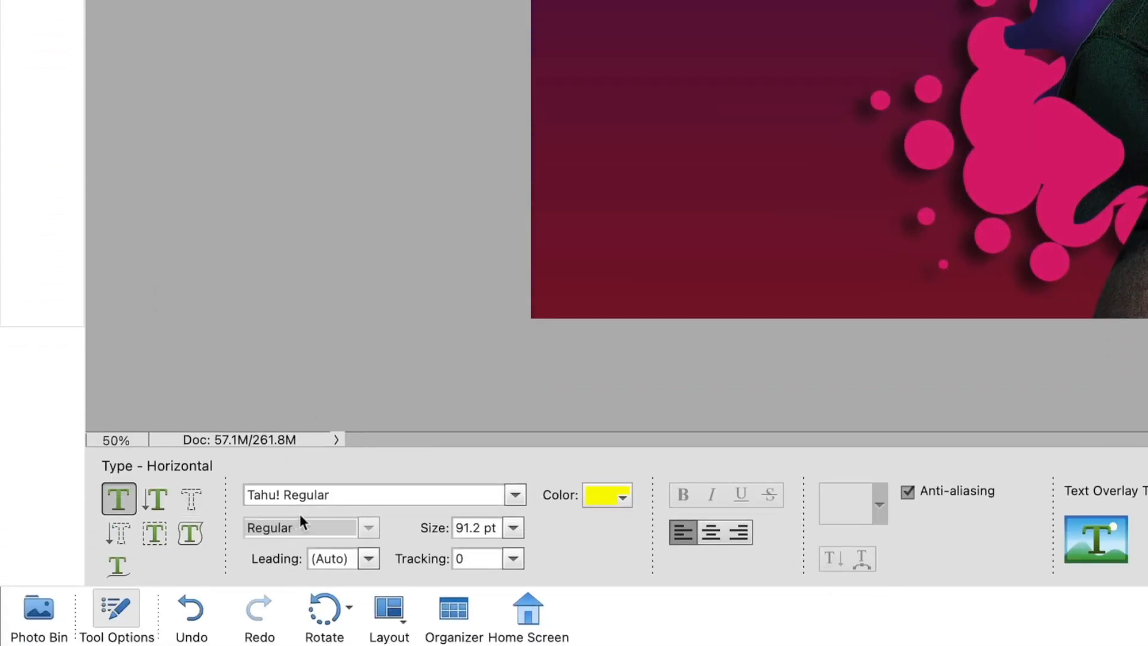
click(515, 497)
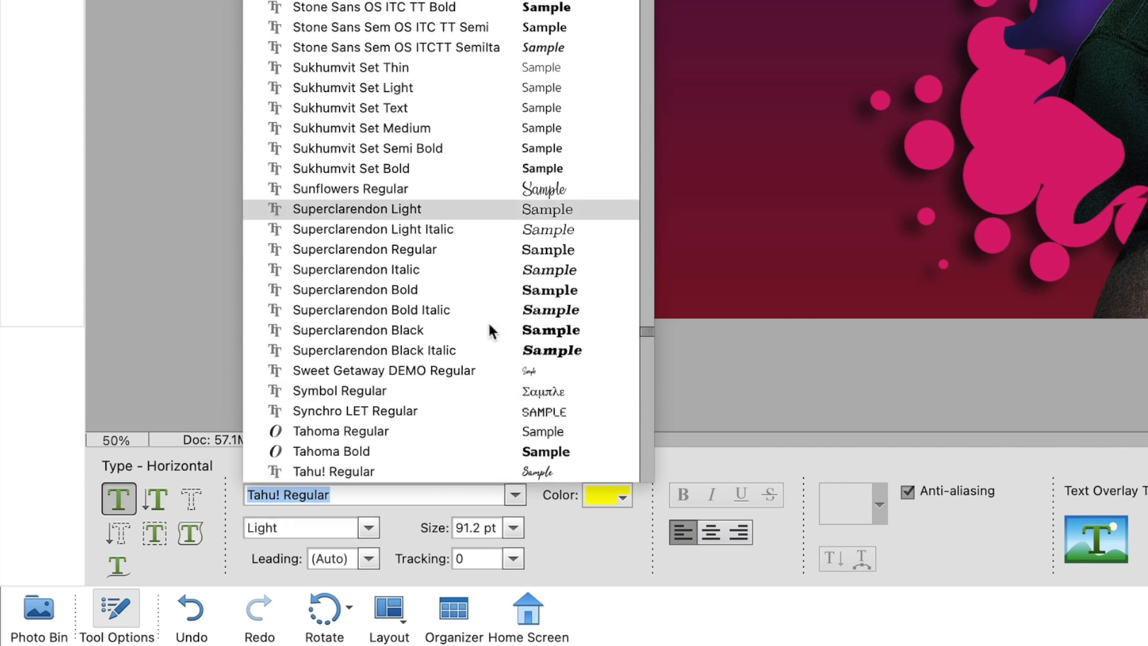
scroll(488, 317, up, 5)
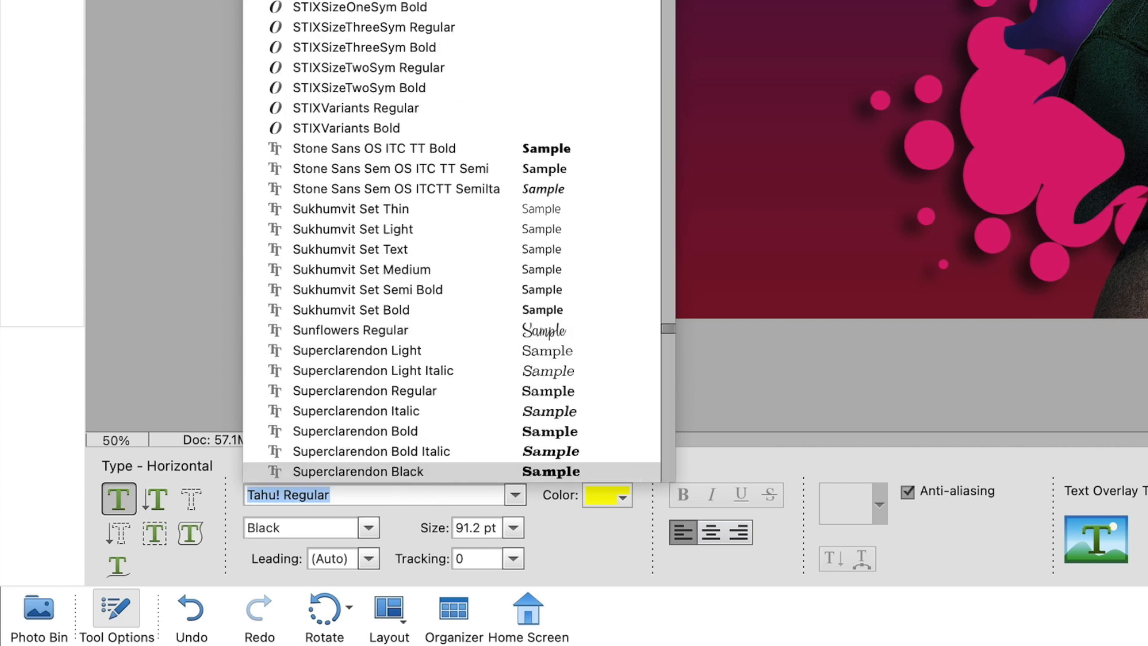
text(bud)
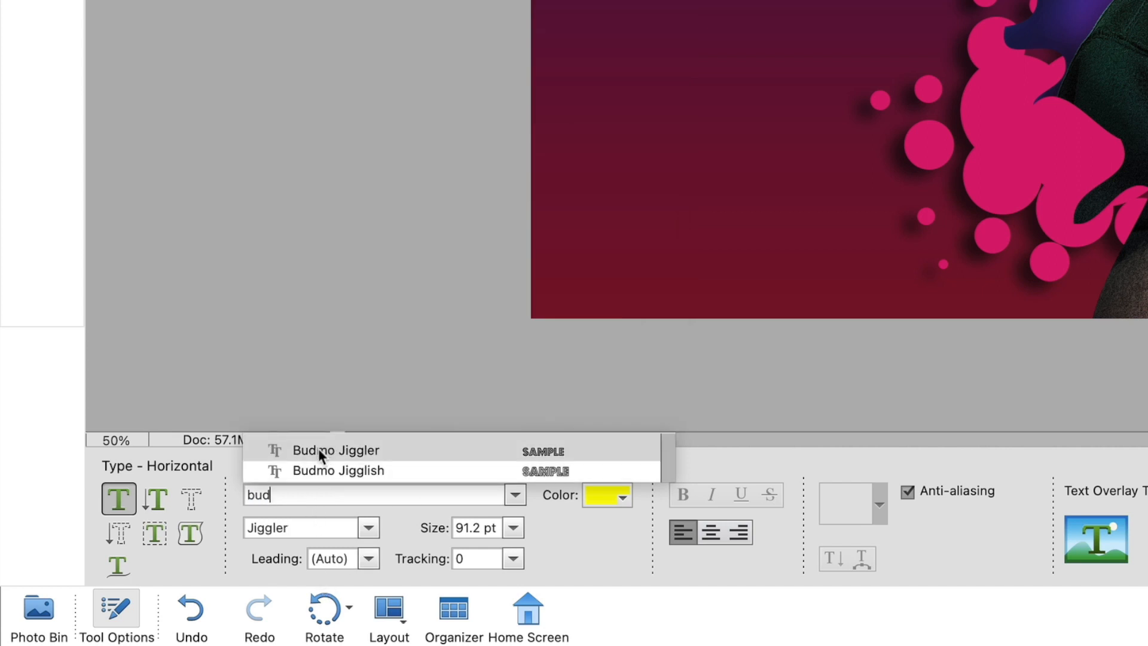
click(318, 449)
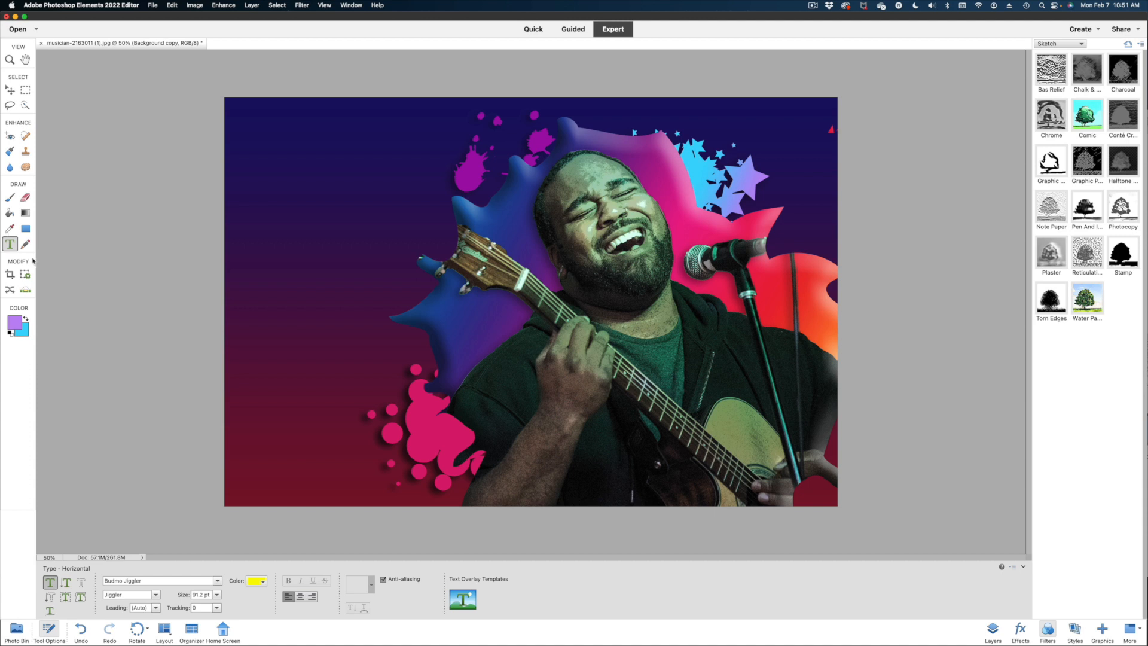
Add the yellow heading "LIVE MUSIC" at the poster's upper left and enlarge it to about 564 pt
click(289, 177)
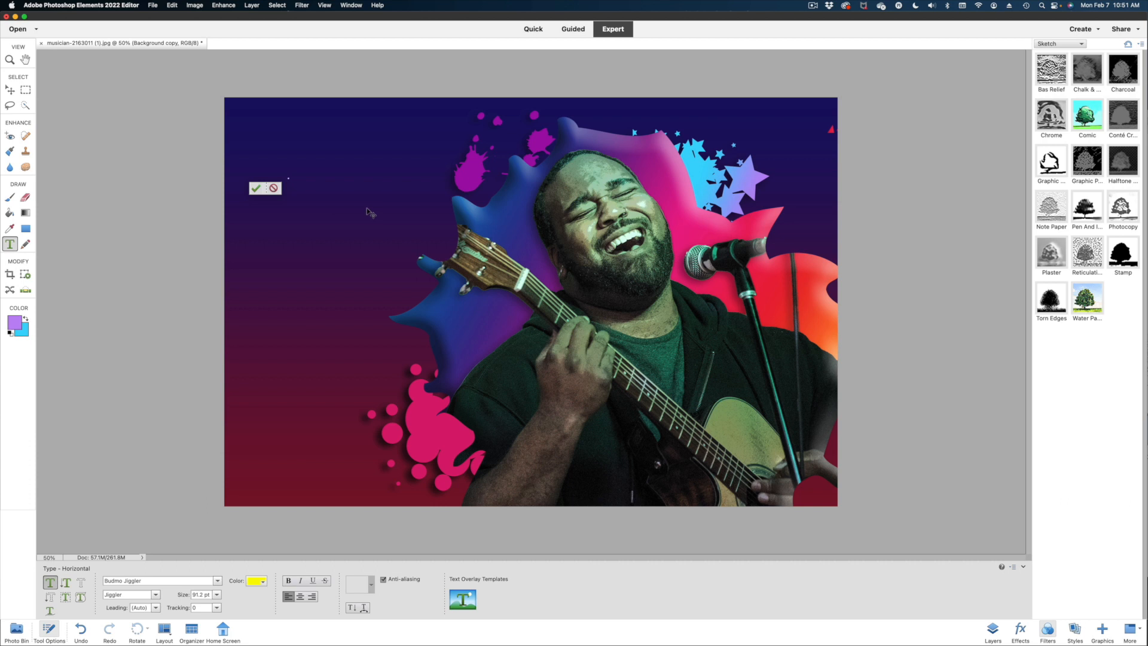
text(LIVE MUSIC)
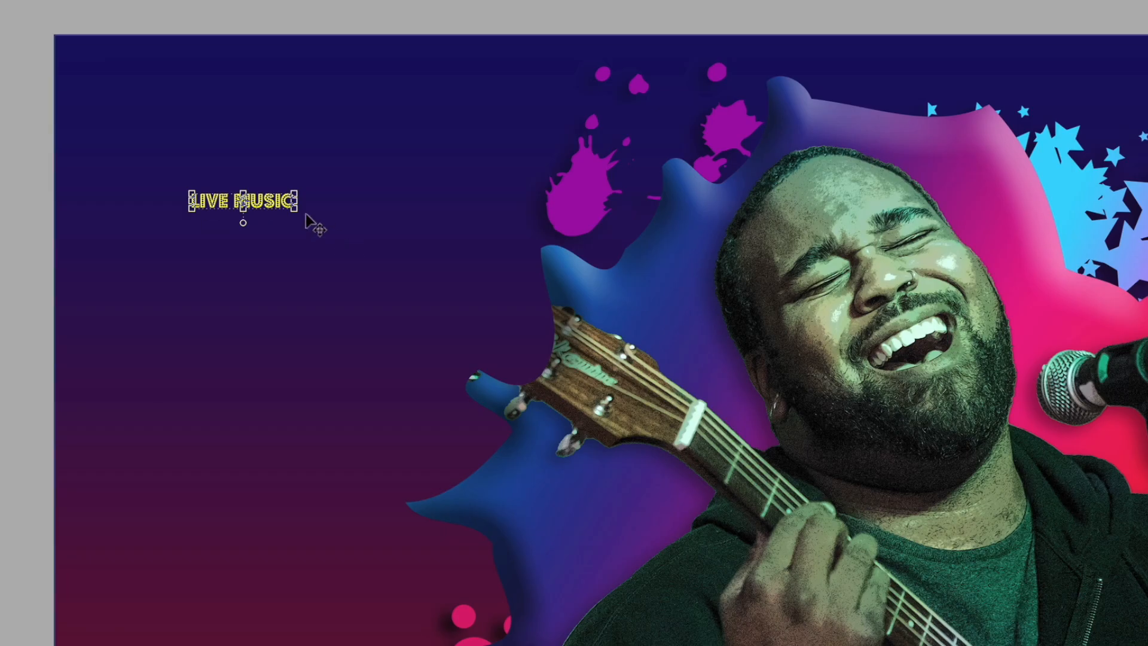
drag(317, 228, 813, 583)
drag(729, 269, 650, 191)
drag(828, 250, 749, 206)
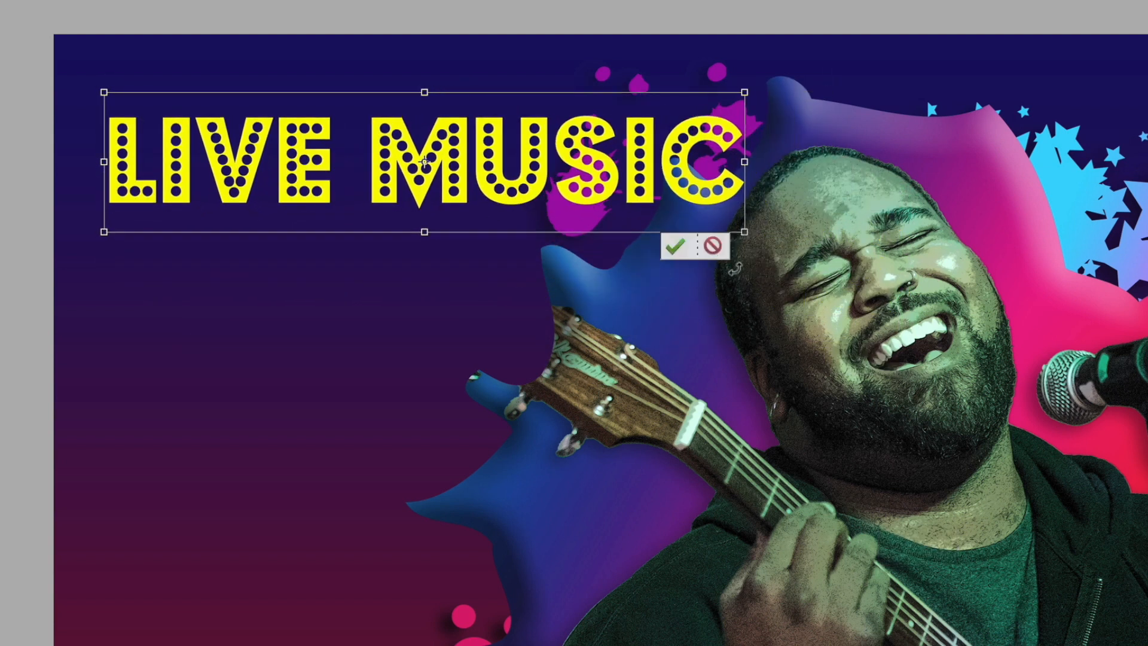
click(673, 246)
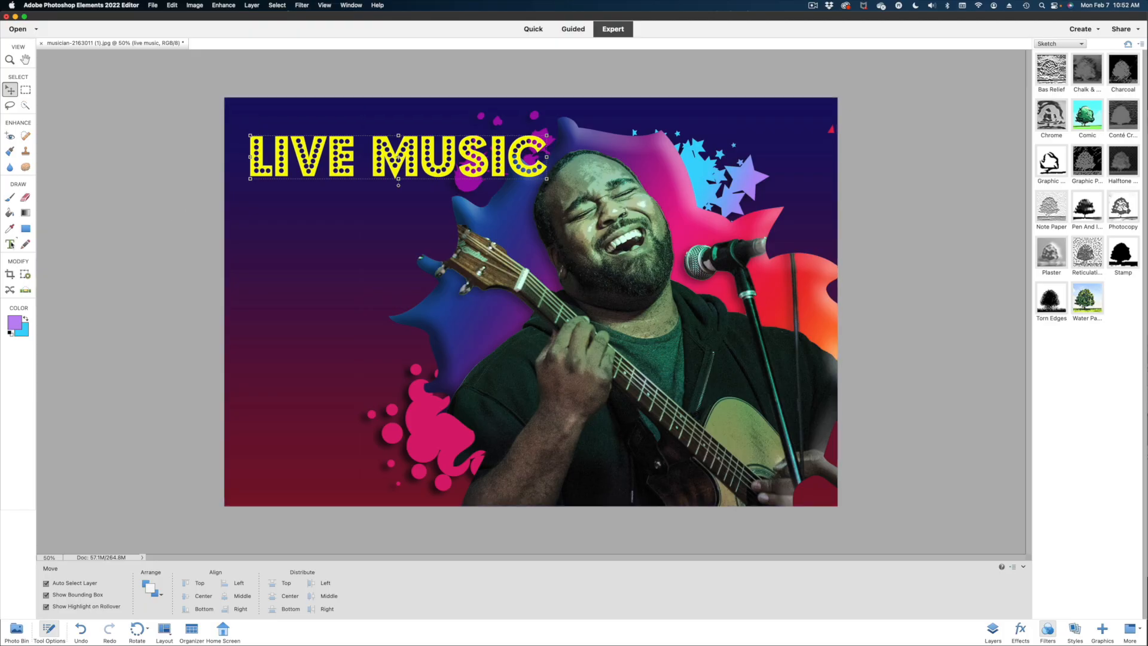
Recolor the "LIVE MUSIC" text to pink #da0d72, sampled from the lower paint splatter
click(11, 244)
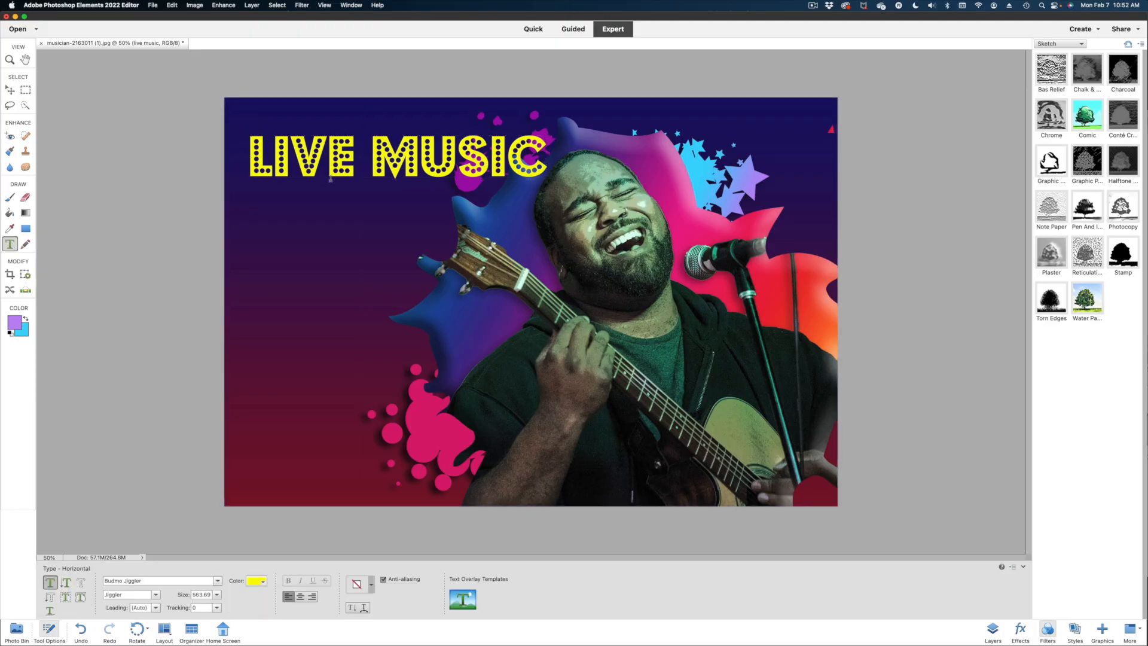
drag(547, 159, 247, 128)
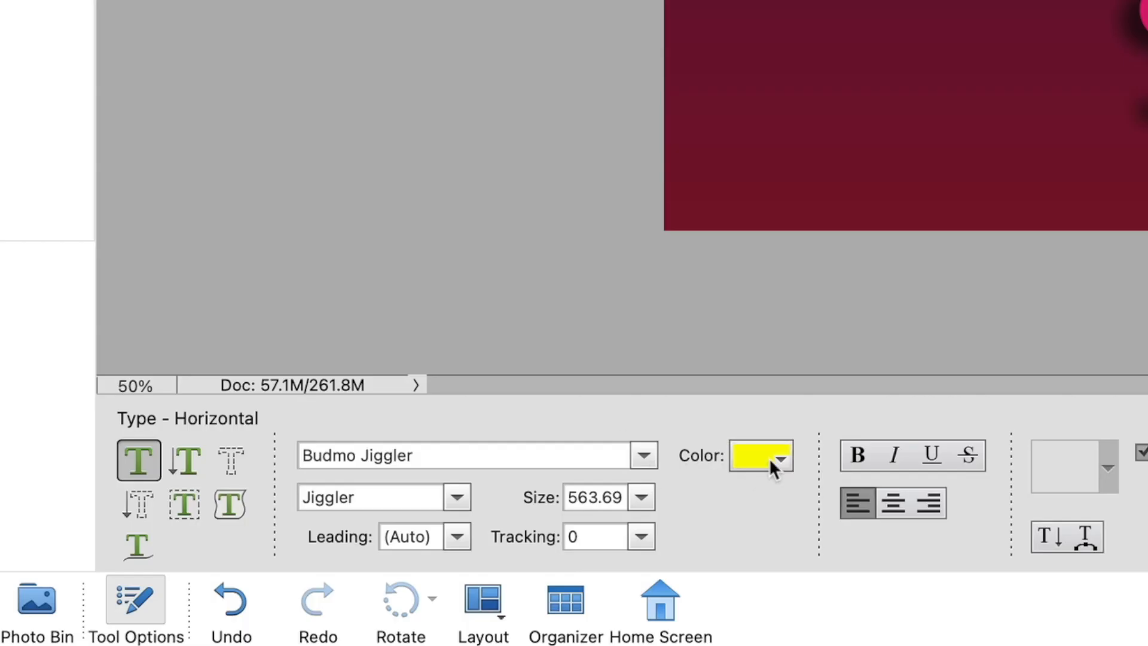
click(774, 463)
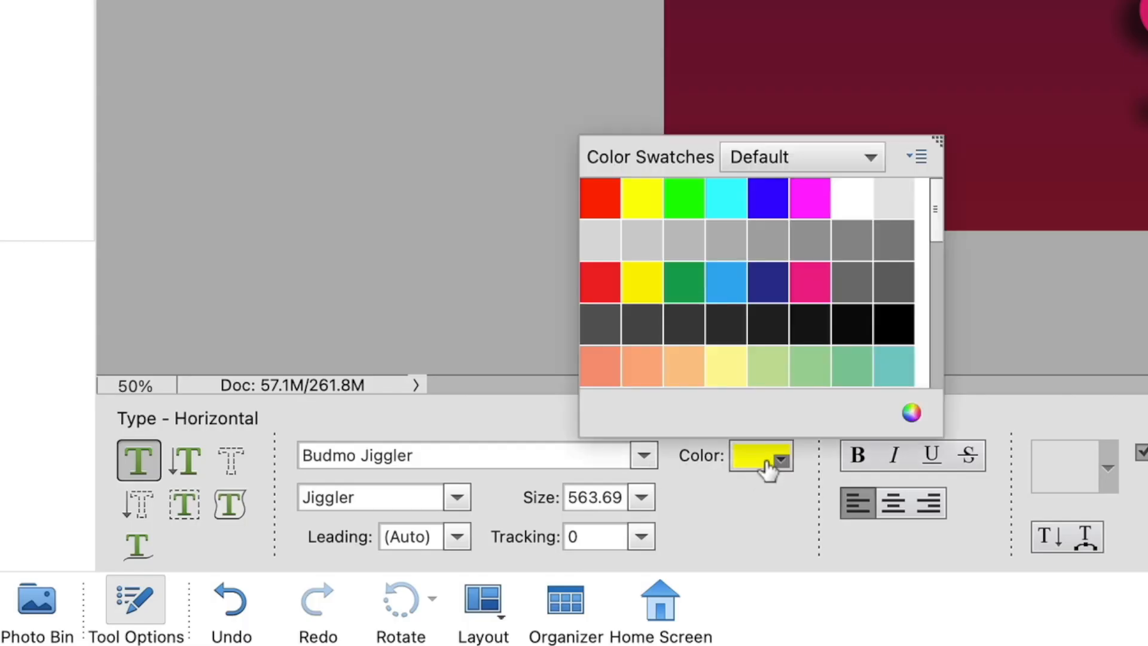
scroll(743, 236, down, 5)
scroll(758, 275, up, 5)
scroll(755, 286, up, 1)
scroll(762, 263, down, 5)
scroll(763, 254, up, 5)
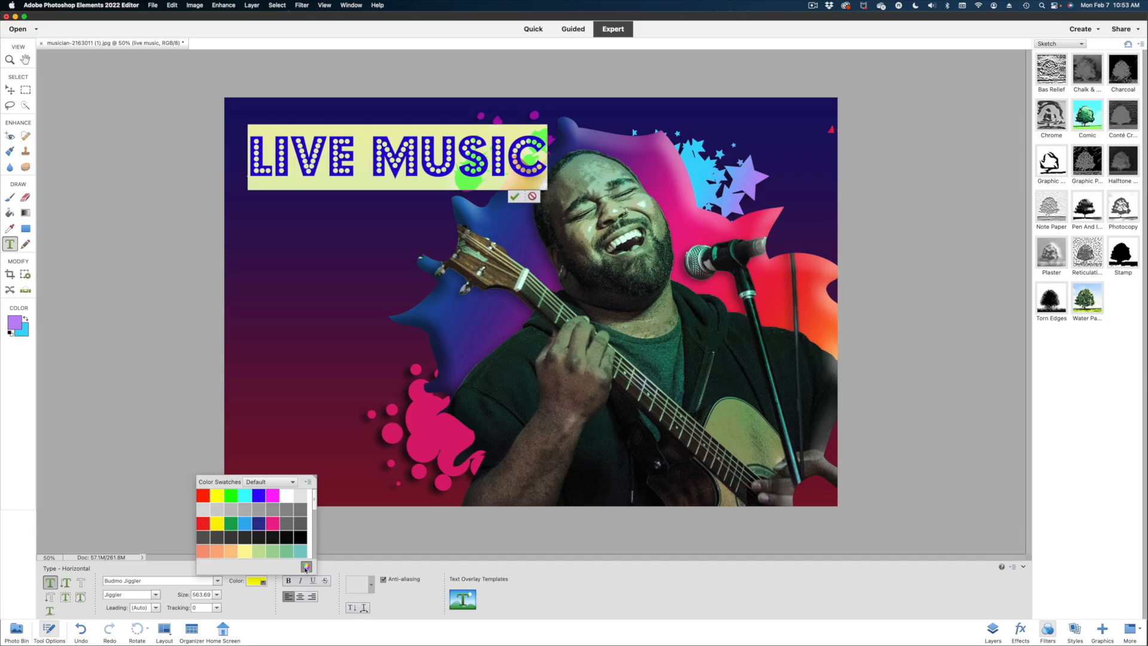
click(909, 413)
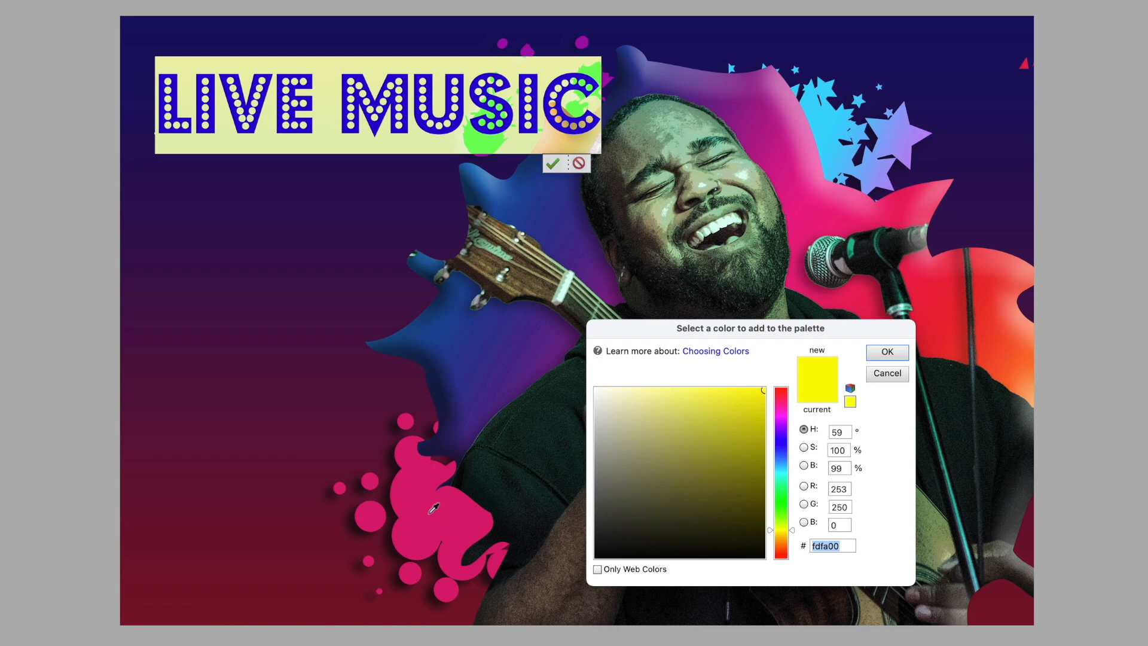
click(433, 507)
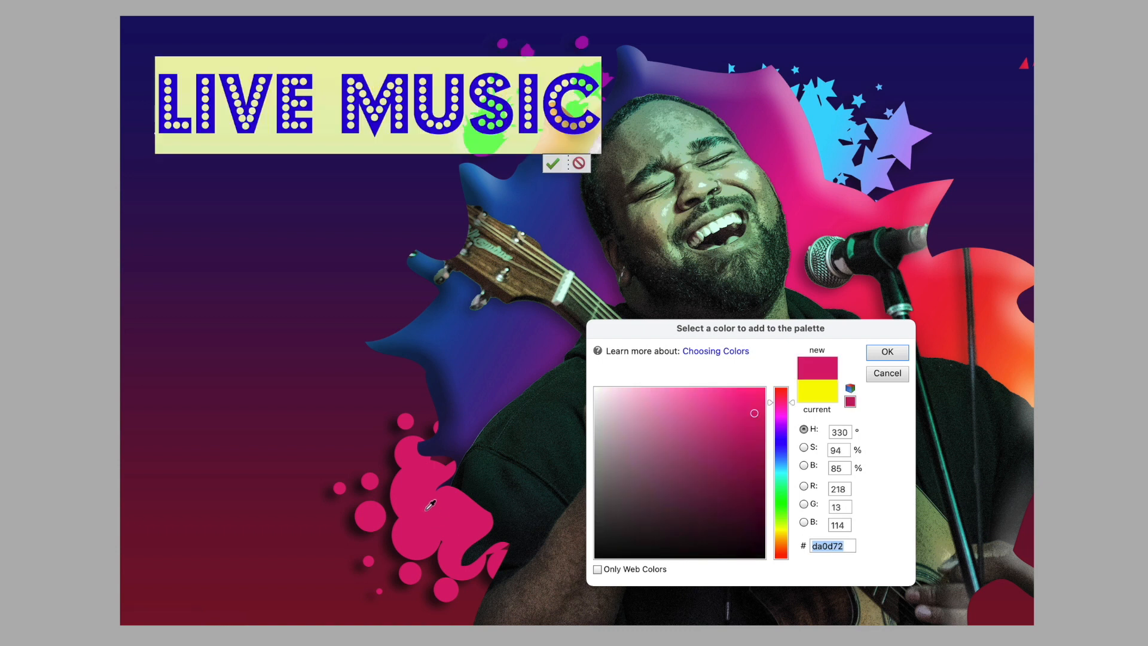
click(887, 353)
click(559, 166)
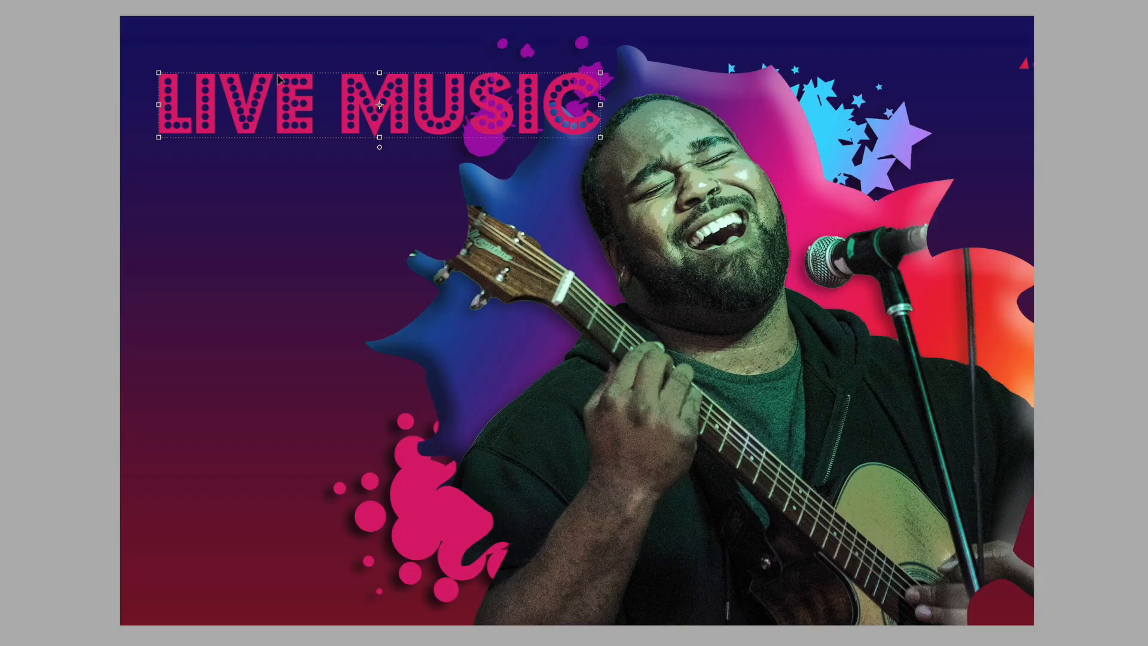
Add a 40 px cyan stroke (#0aebff) to the "LIVE MUSIC" text through its layer style
right_click(289, 95)
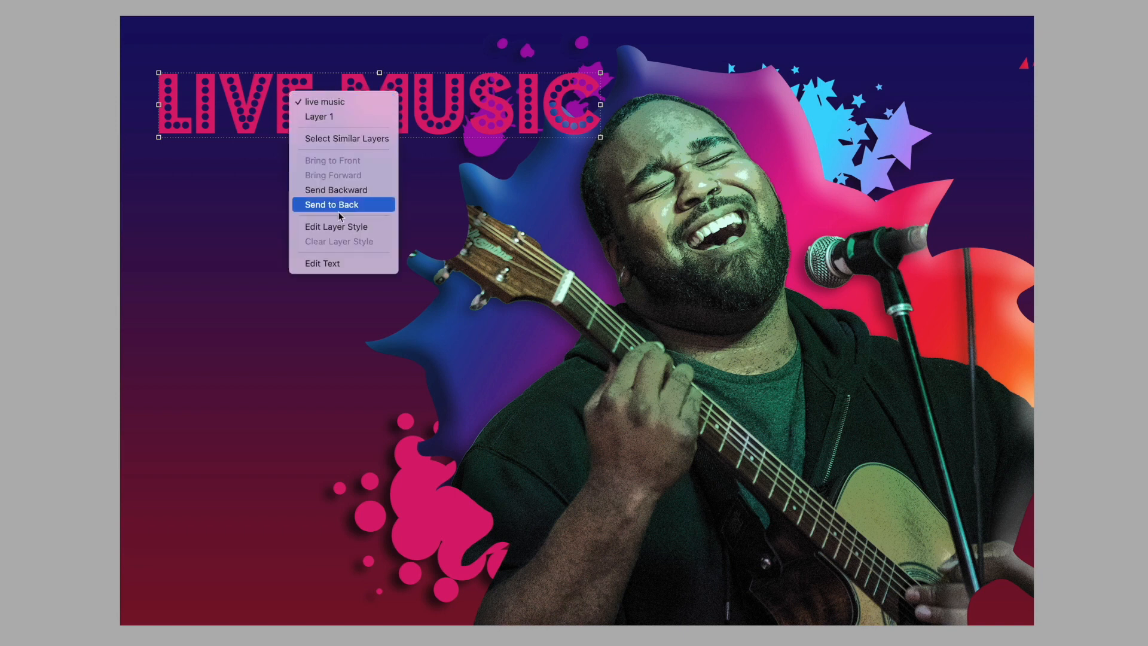
click(342, 228)
drag(936, 310, 859, 107)
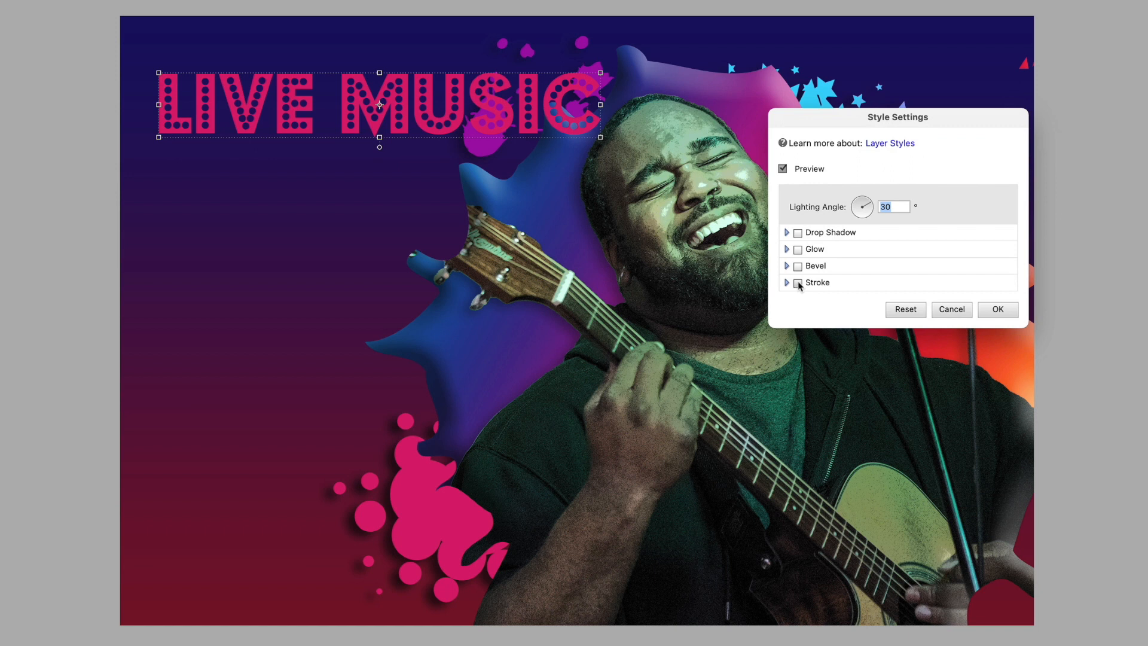
click(798, 283)
drag(825, 303, 845, 304)
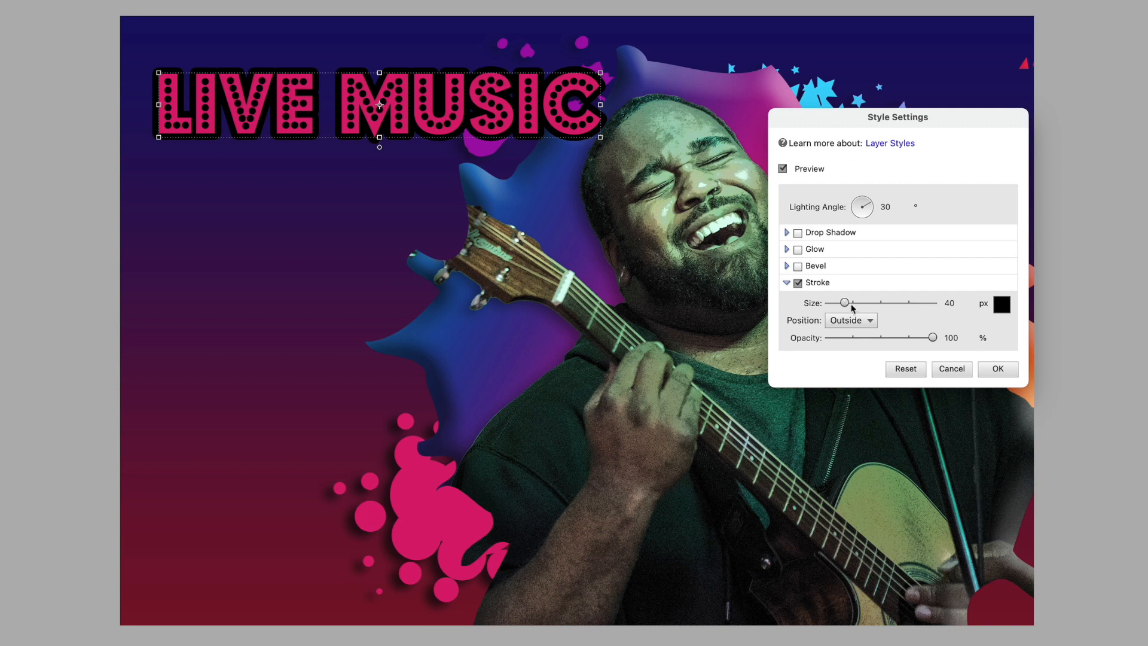
click(1002, 304)
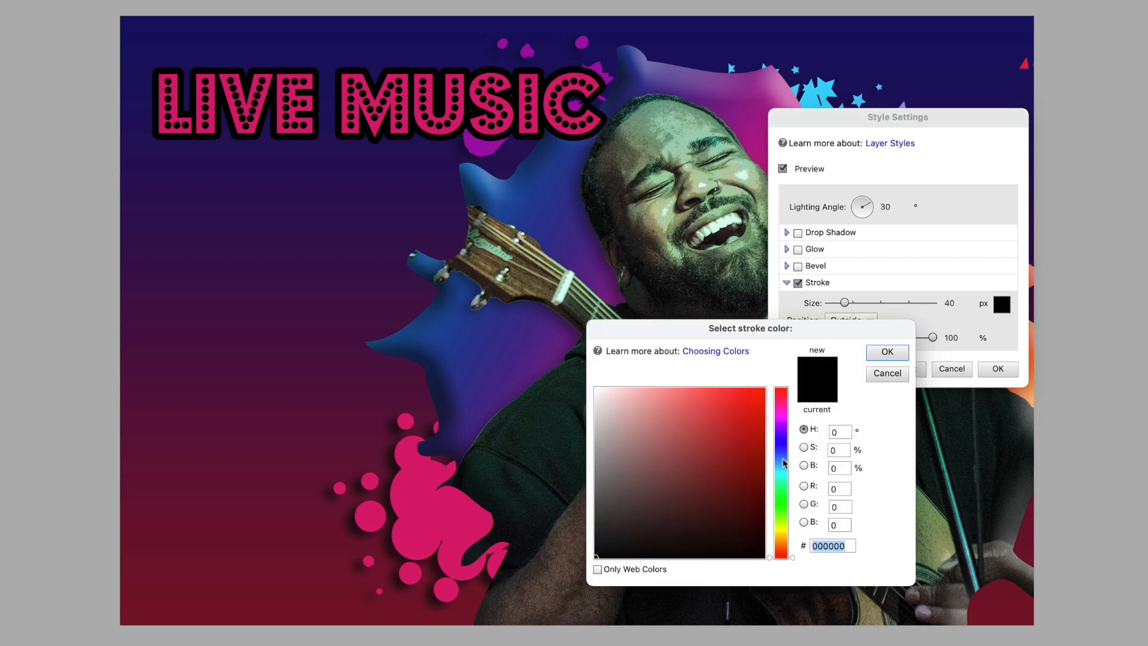
mouse_move(783, 461)
mouse_down()
mouse_move(784, 470)
mouse_move(753, 443)
mouse_move(759, 368)
mouse_up()
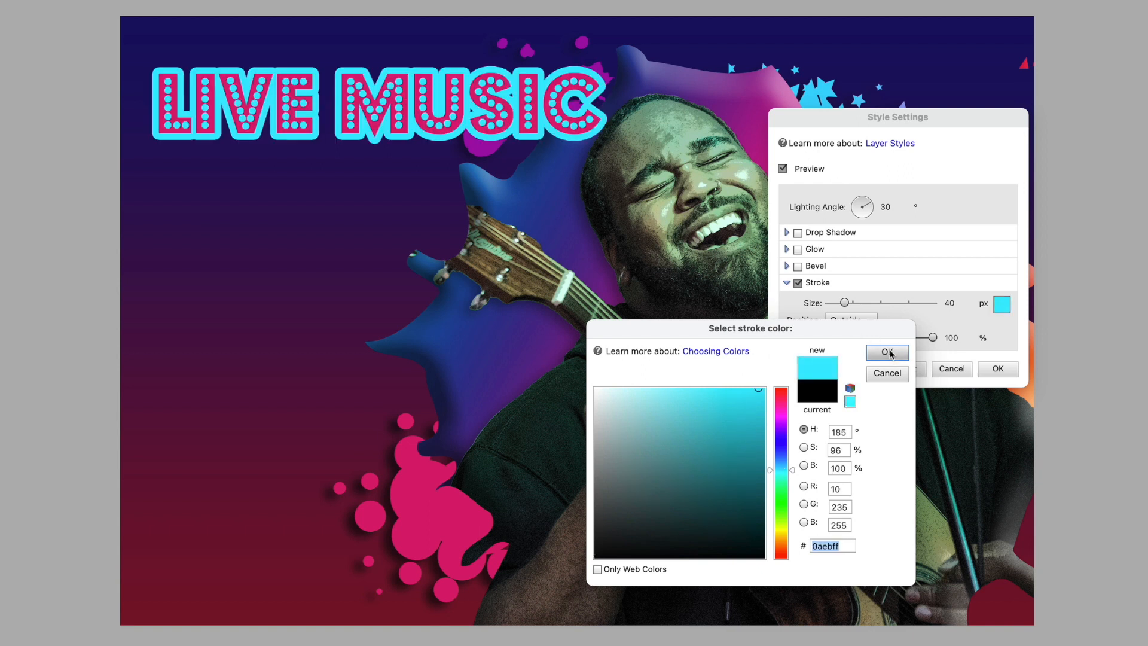
click(888, 352)
click(996, 367)
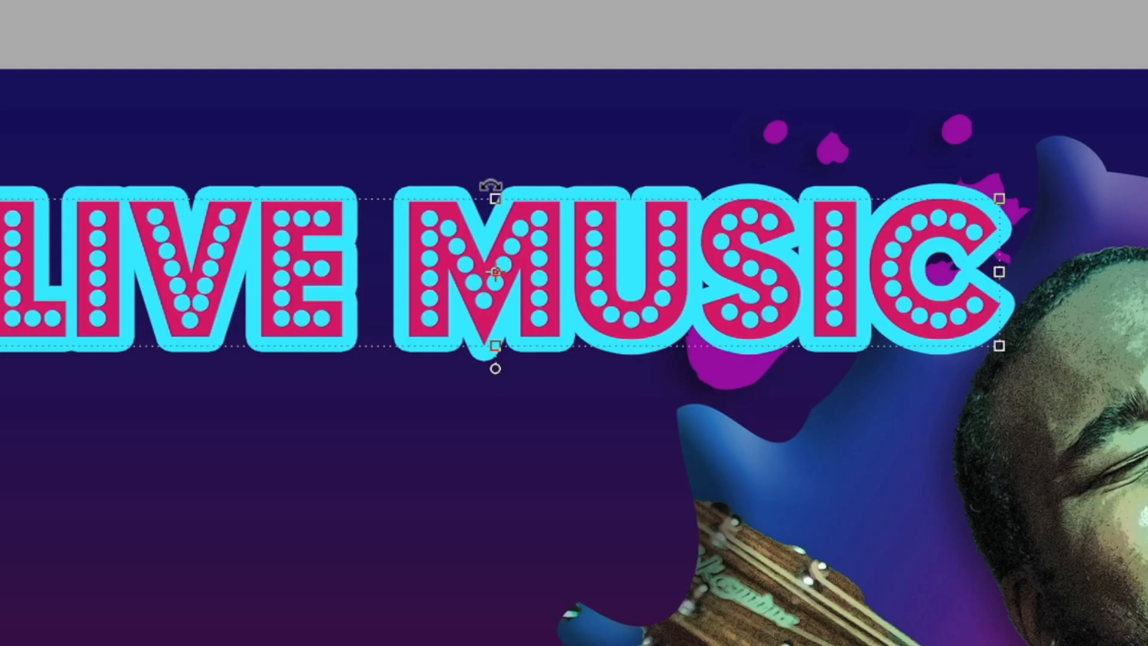
Nudge the "LIVE MUSIC" text slightly down and rotate it by about -7.91 degrees
key(ctrl+t)
key(shift+Down)
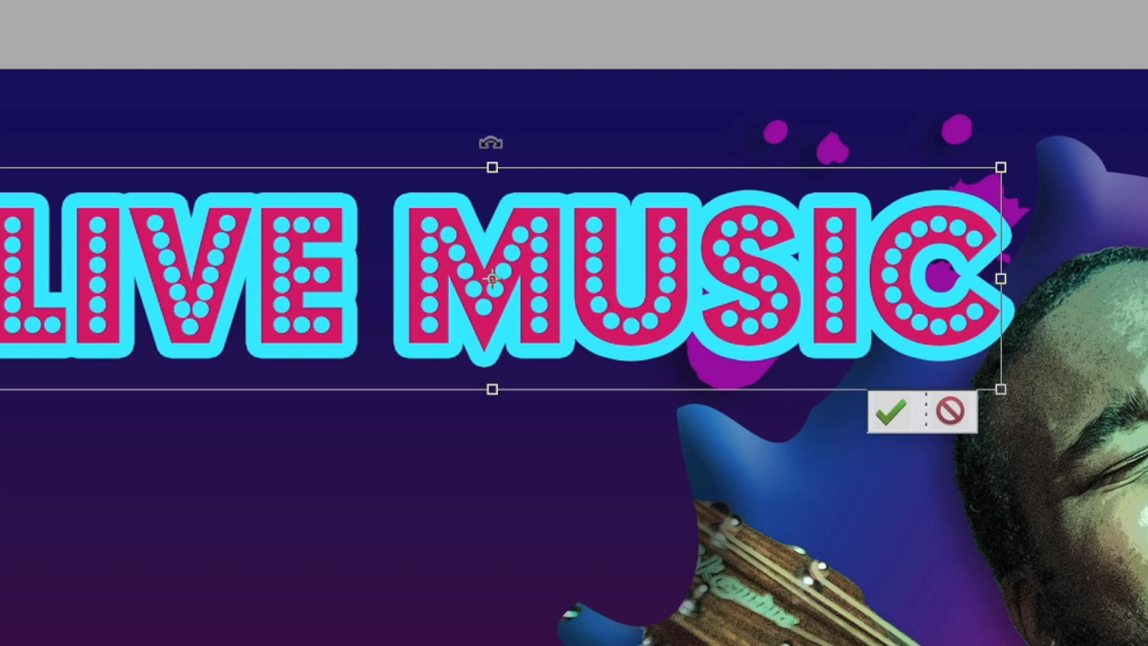
drag(482, 141, 468, 146)
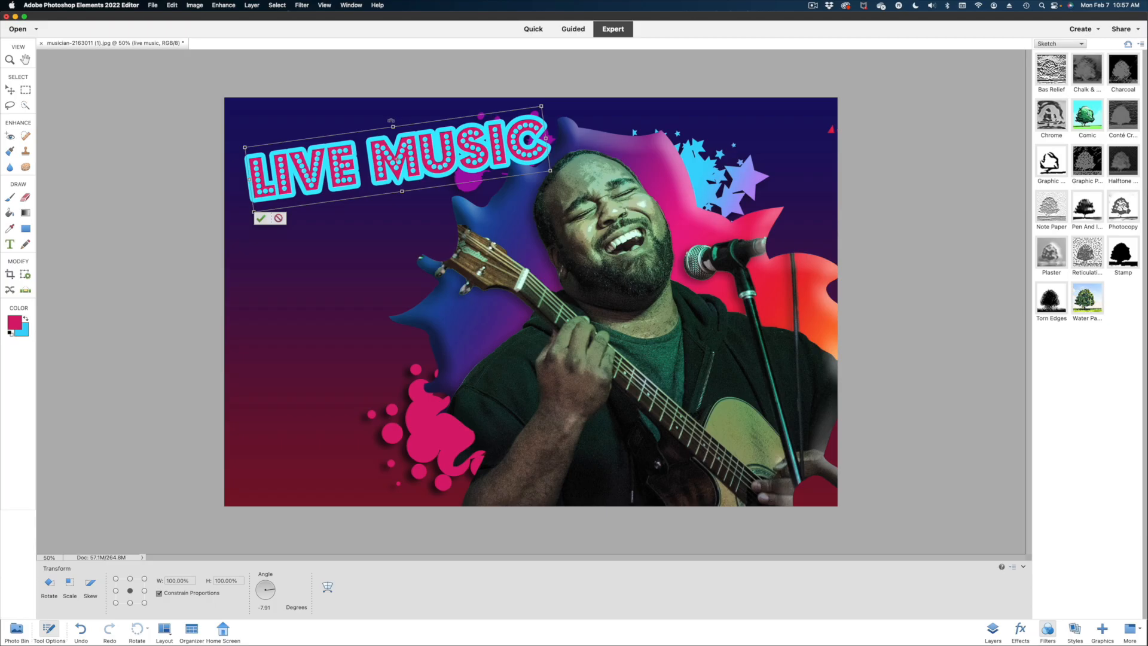
click(261, 219)
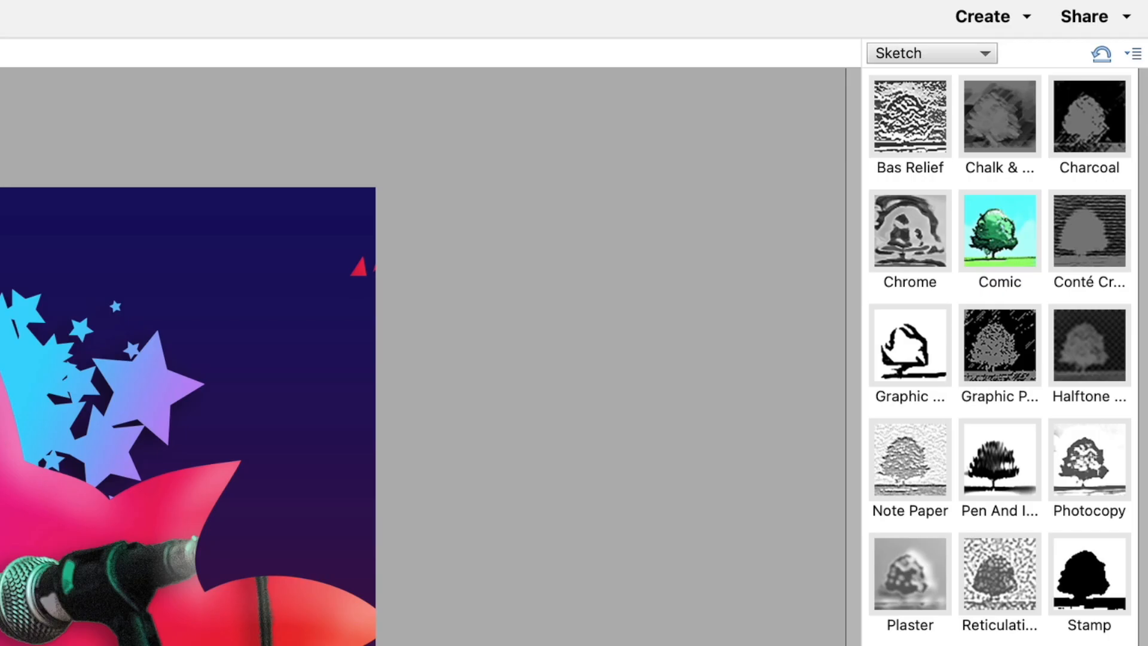
Display the layer list and add a new text line "is back!" below the "LIVE MUSIC" heading
click(885, 645)
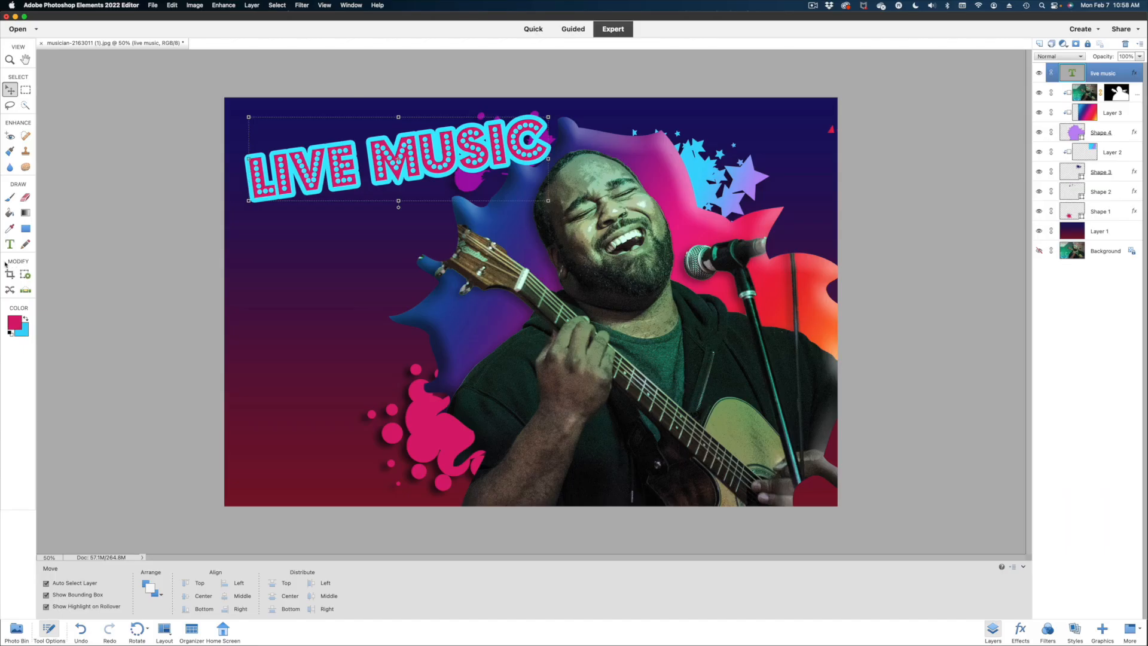
click(9, 245)
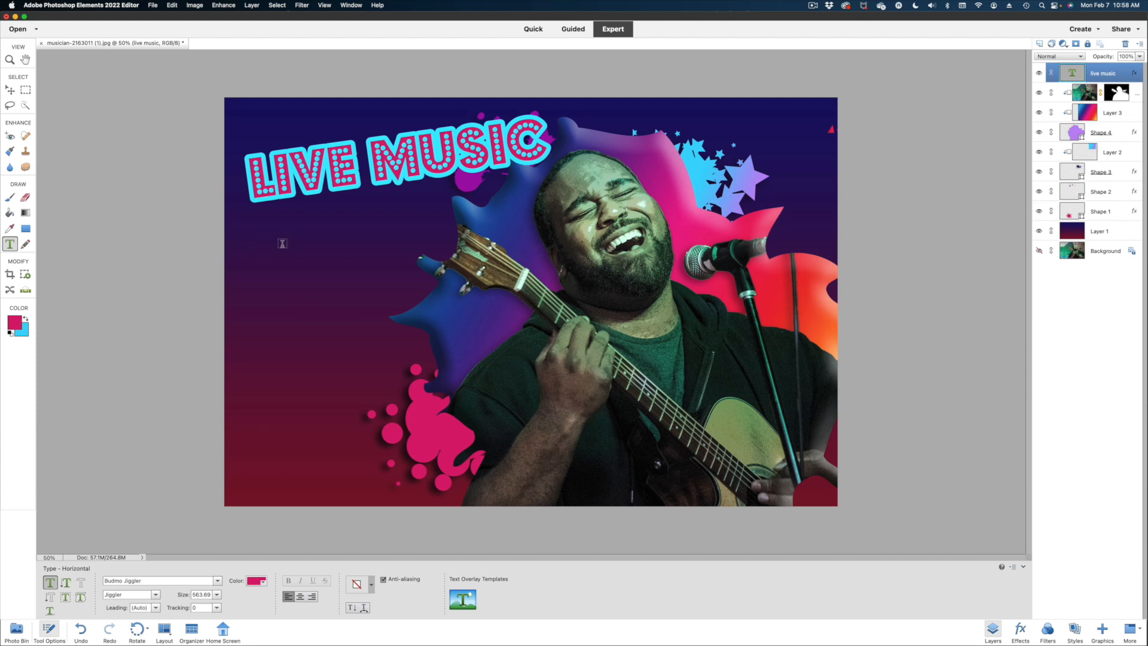
click(267, 232)
text(is back!)
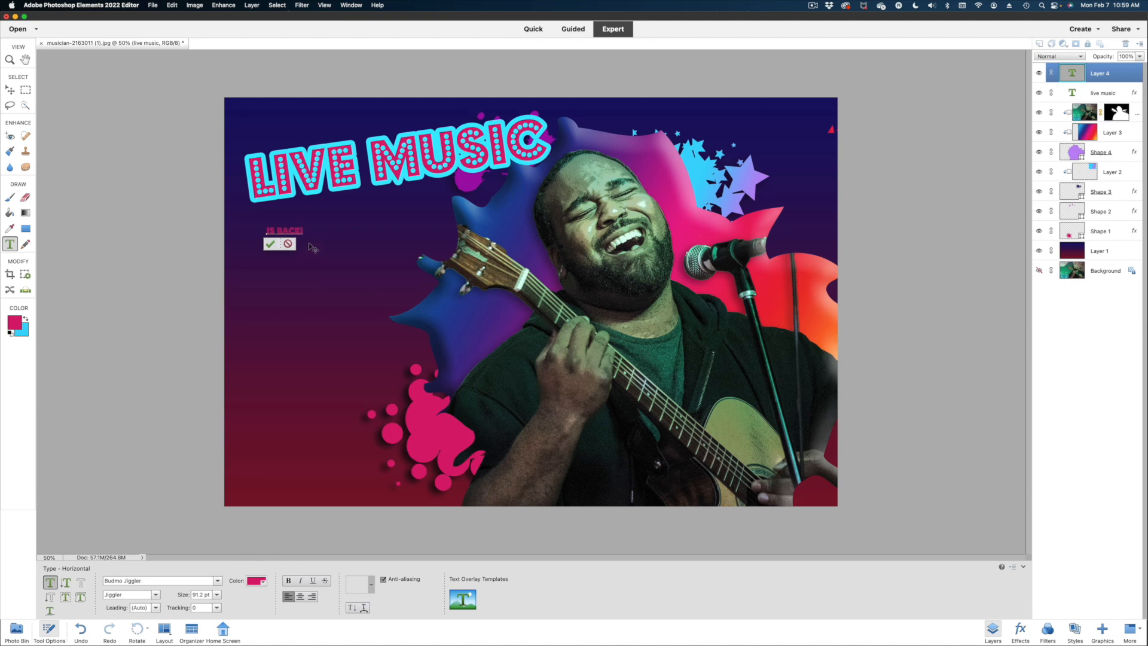
Change the font of the "is back!" text to Tahu! Regular
drag(304, 230, 260, 221)
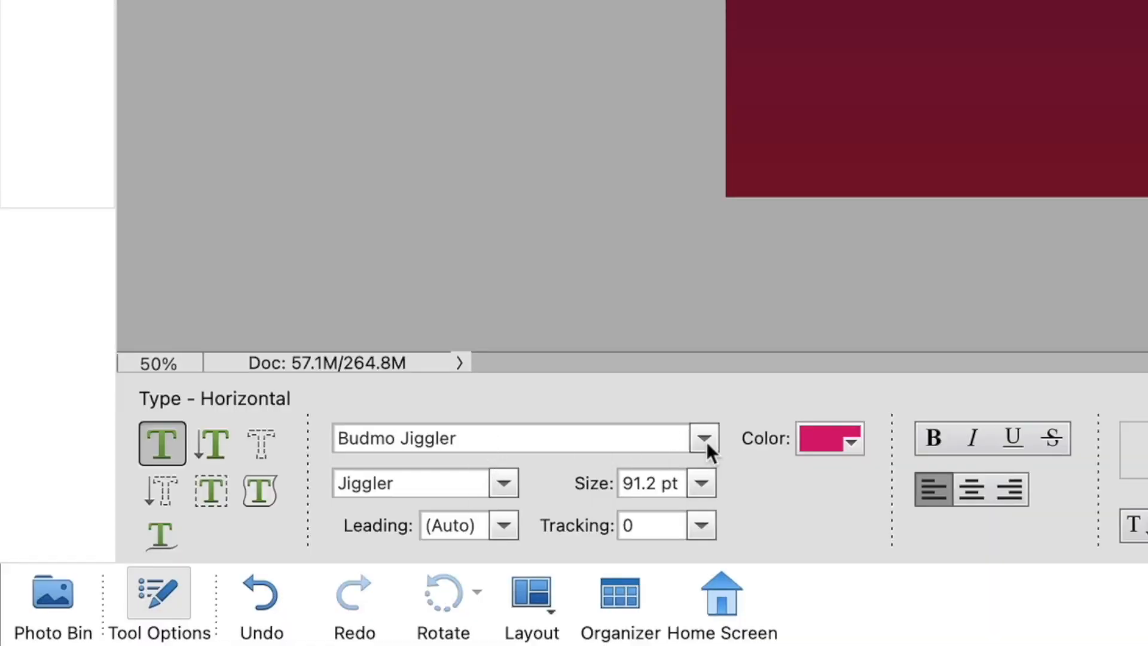
click(704, 439)
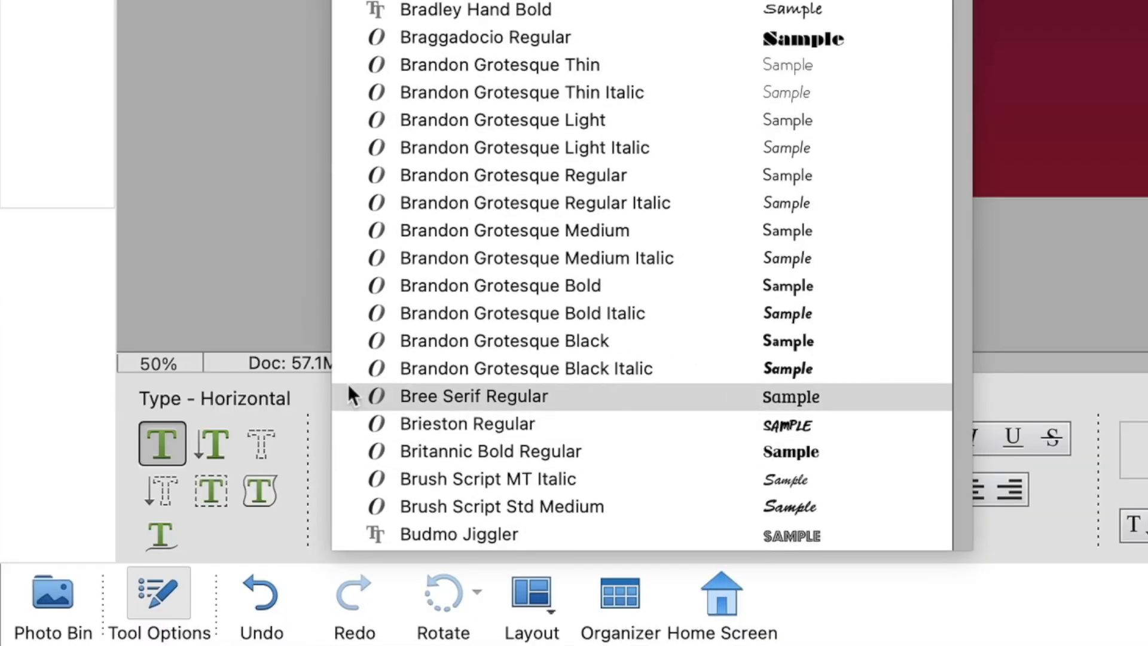
click(331, 400)
click(381, 432)
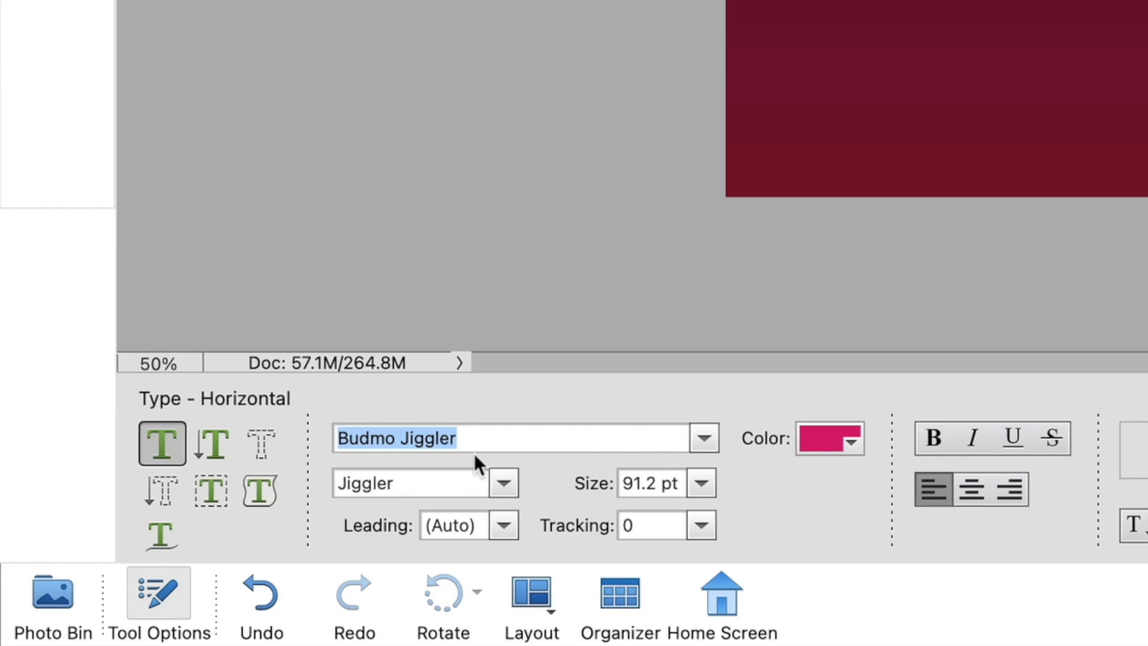
text(tah)
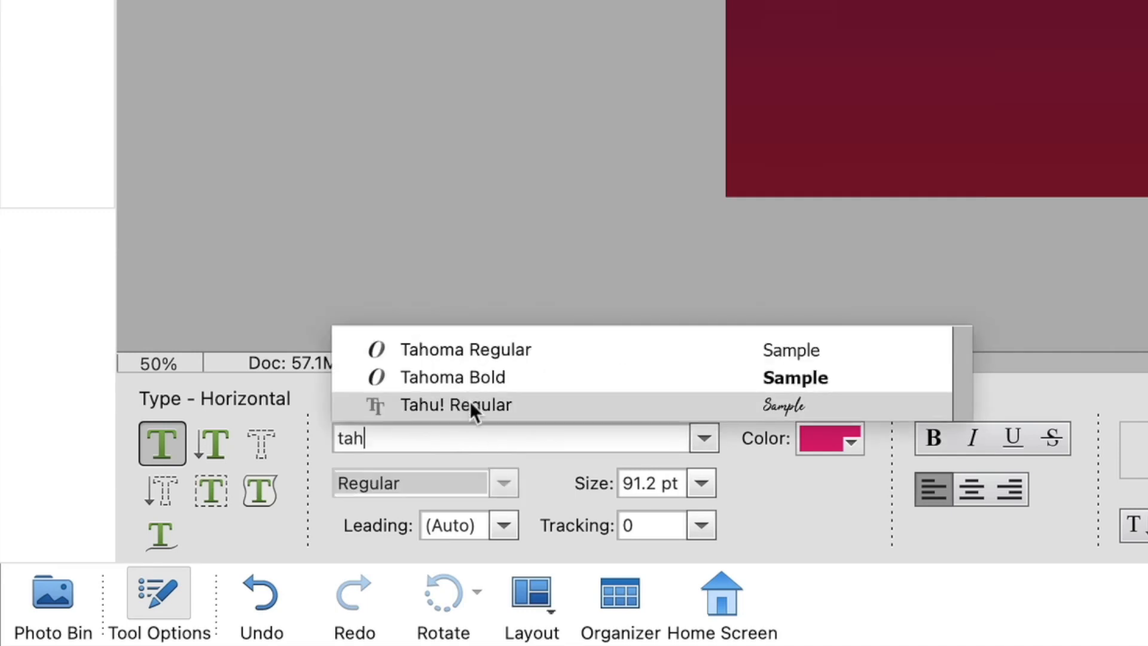
click(470, 402)
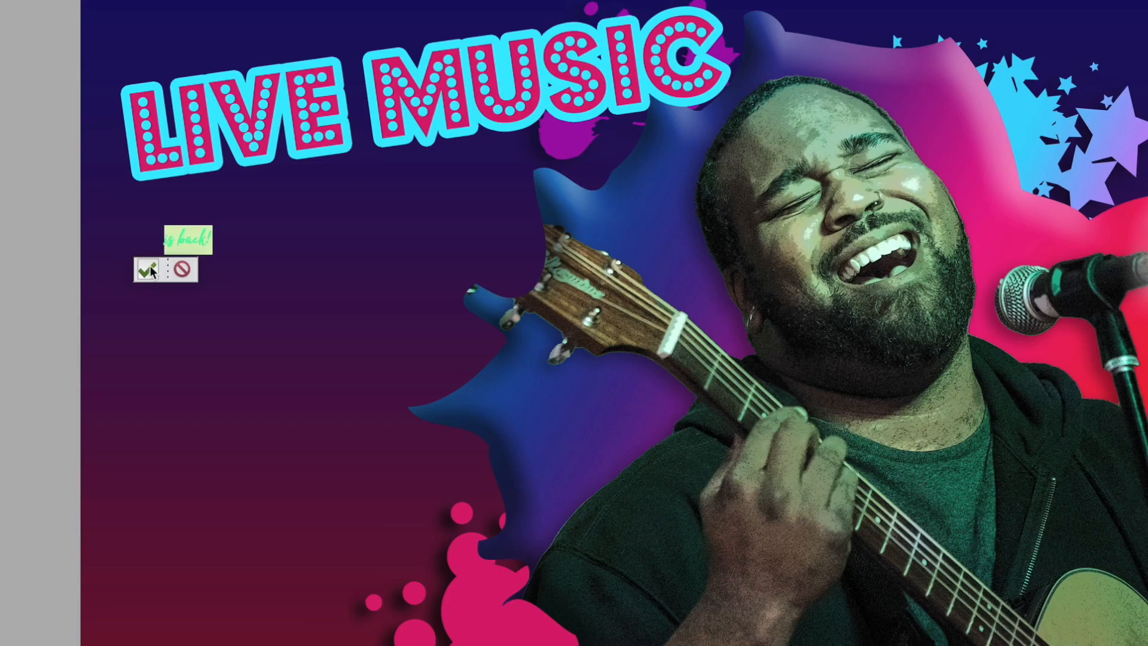
click(151, 271)
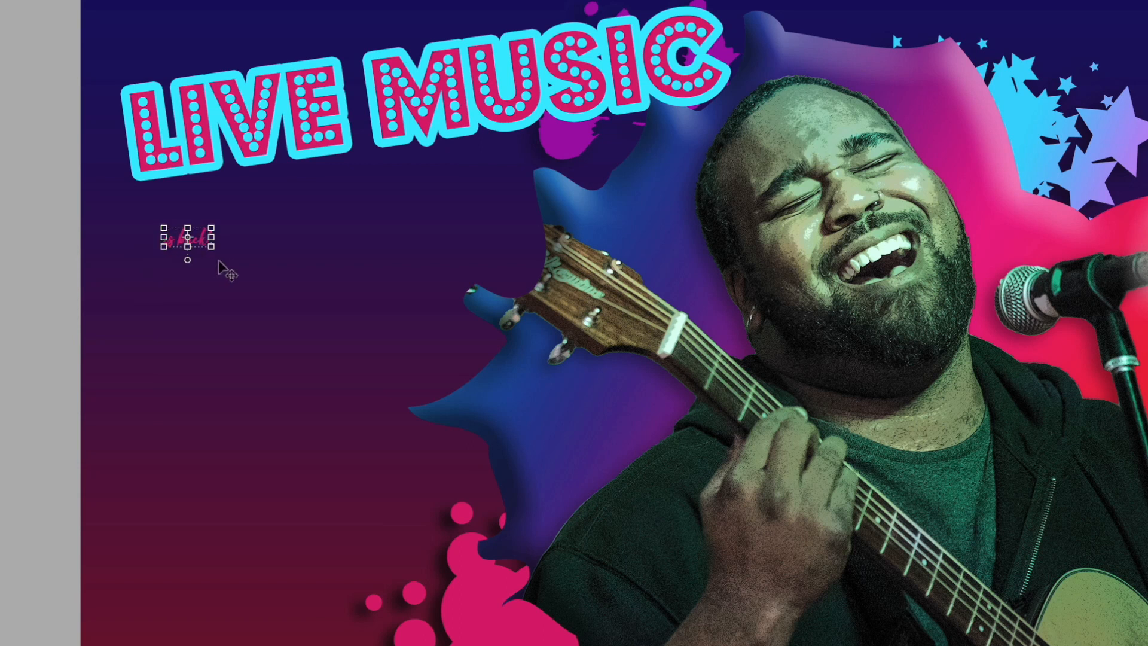
drag(217, 256, 474, 468)
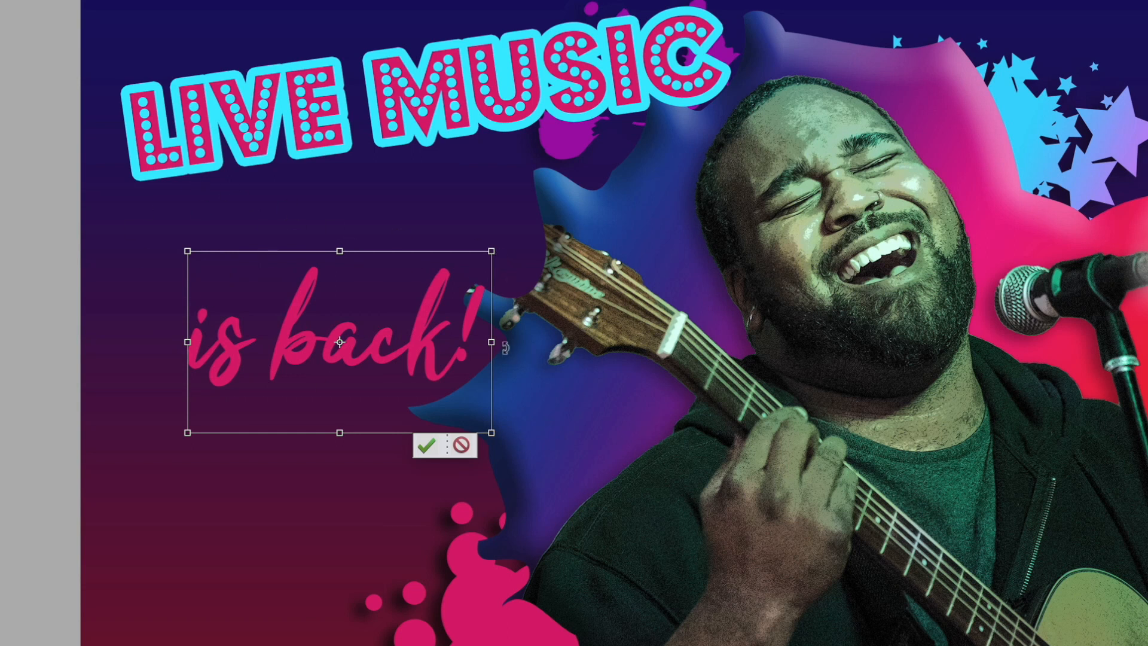
drag(493, 342, 793, 358)
drag(565, 325, 427, 330)
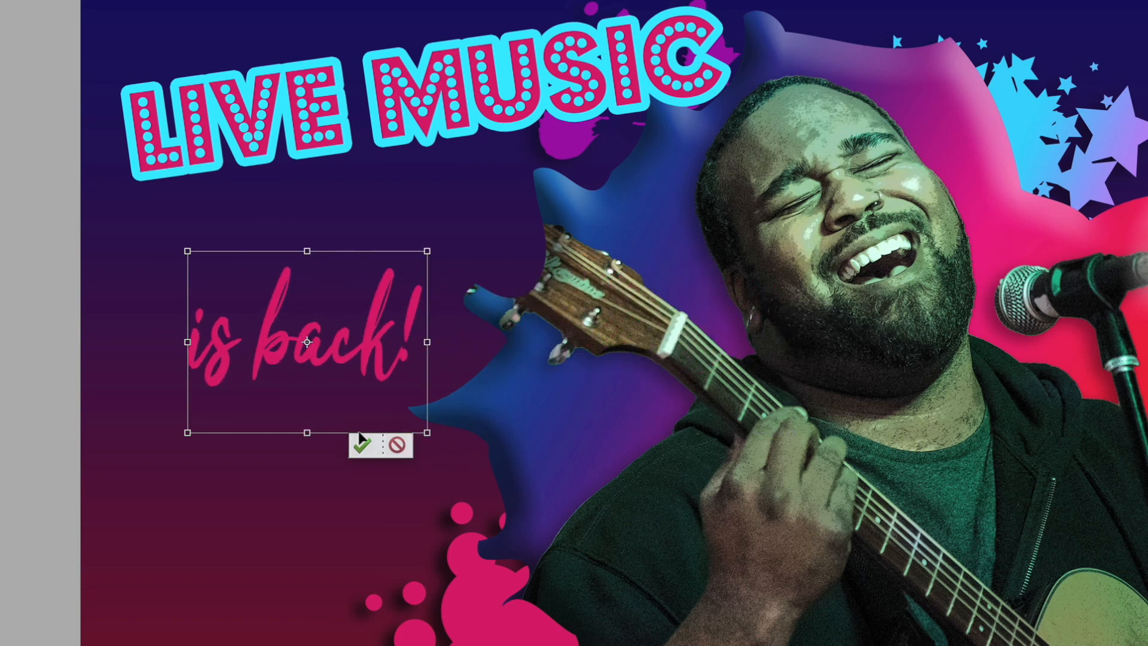
click(398, 445)
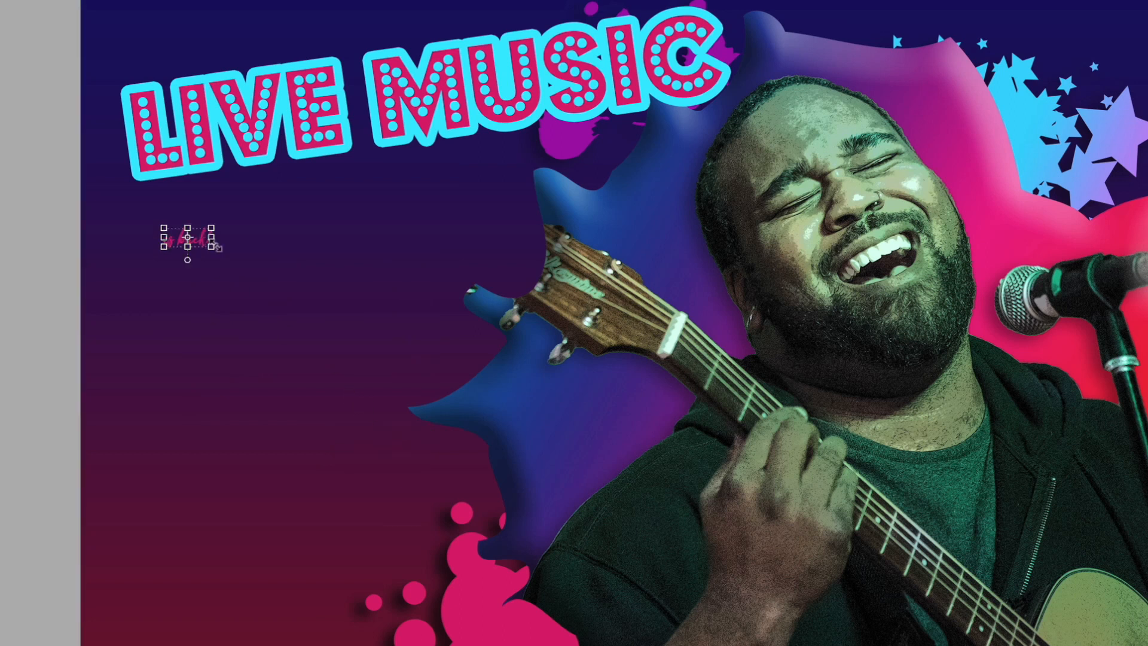
Enlarge the "is back!" text proportionally and place it directly beneath the "LIVE MUSIC" heading, slightly overlapping it
drag(212, 247, 538, 456)
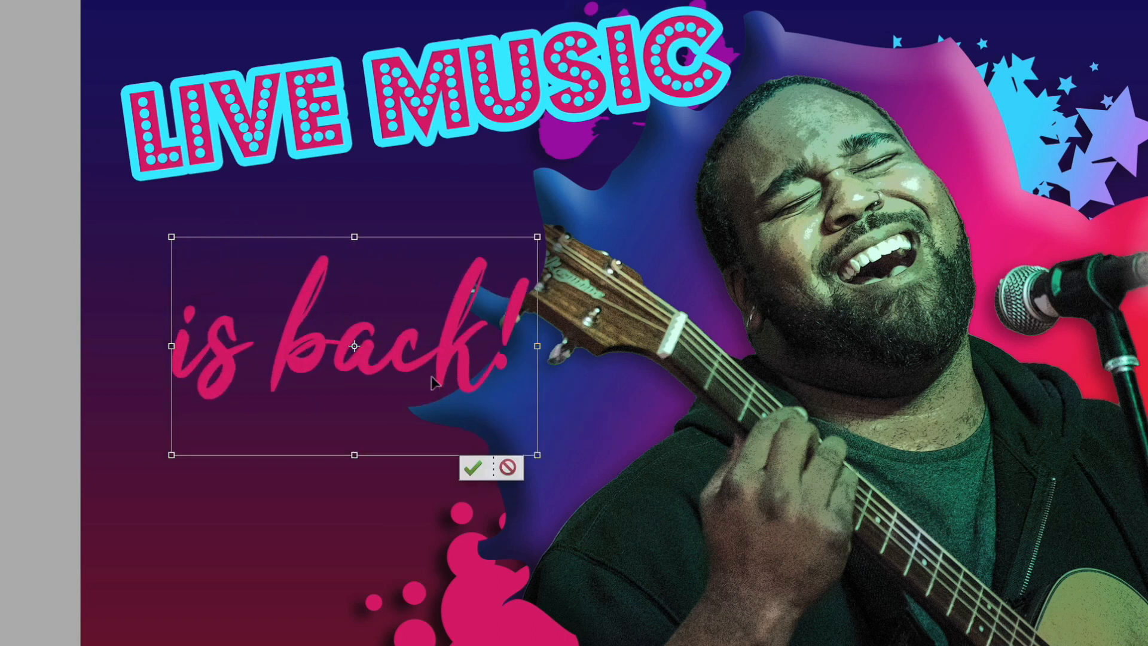
click(473, 468)
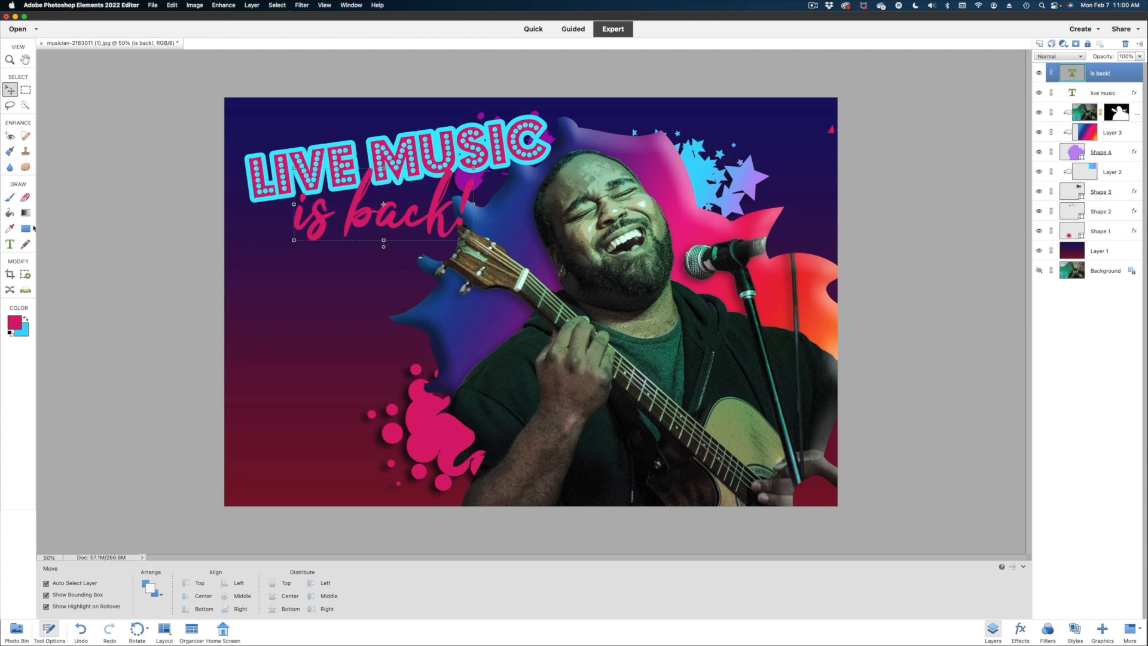
Select the whole "is back!" text and change its color to a bright golden yellow
click(10, 244)
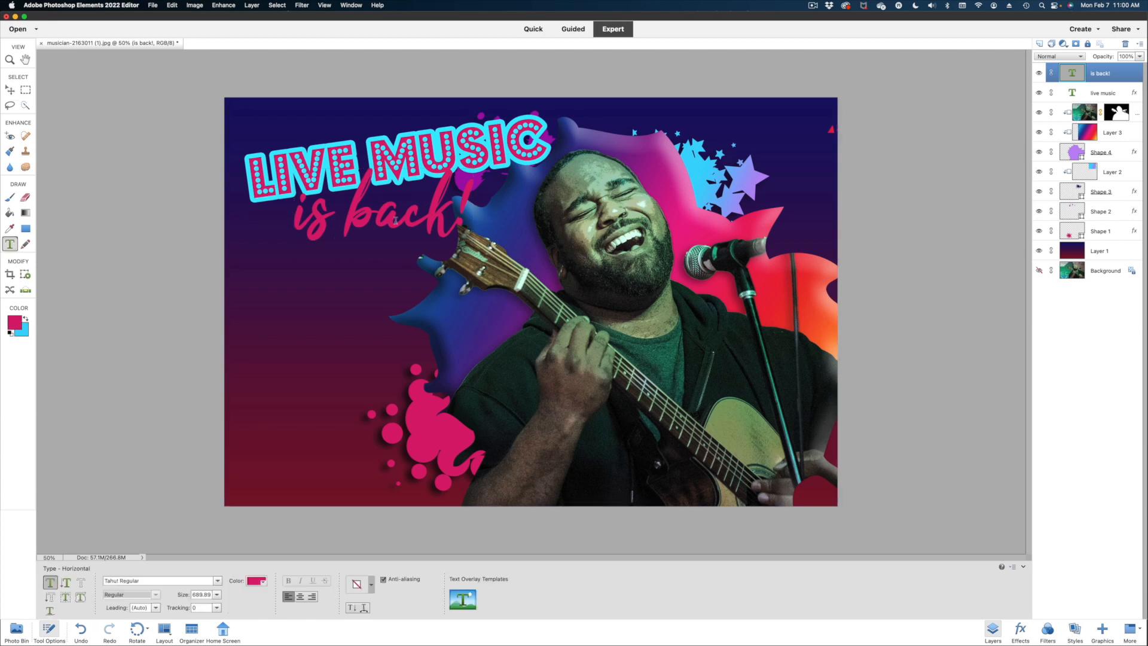
drag(470, 217, 292, 203)
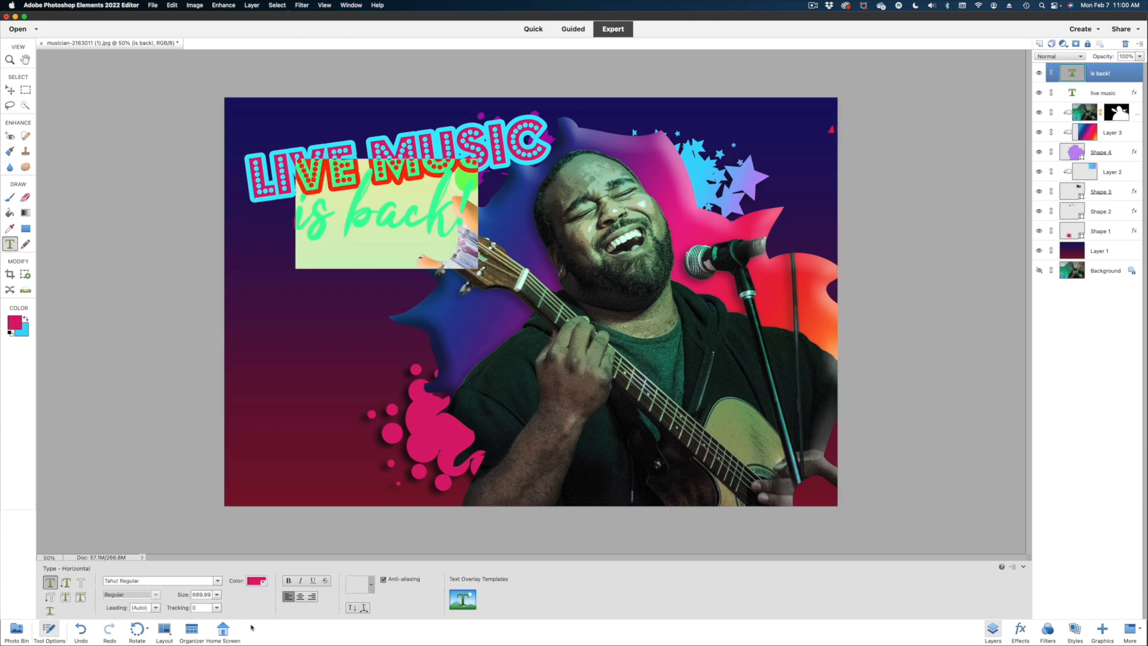
click(254, 581)
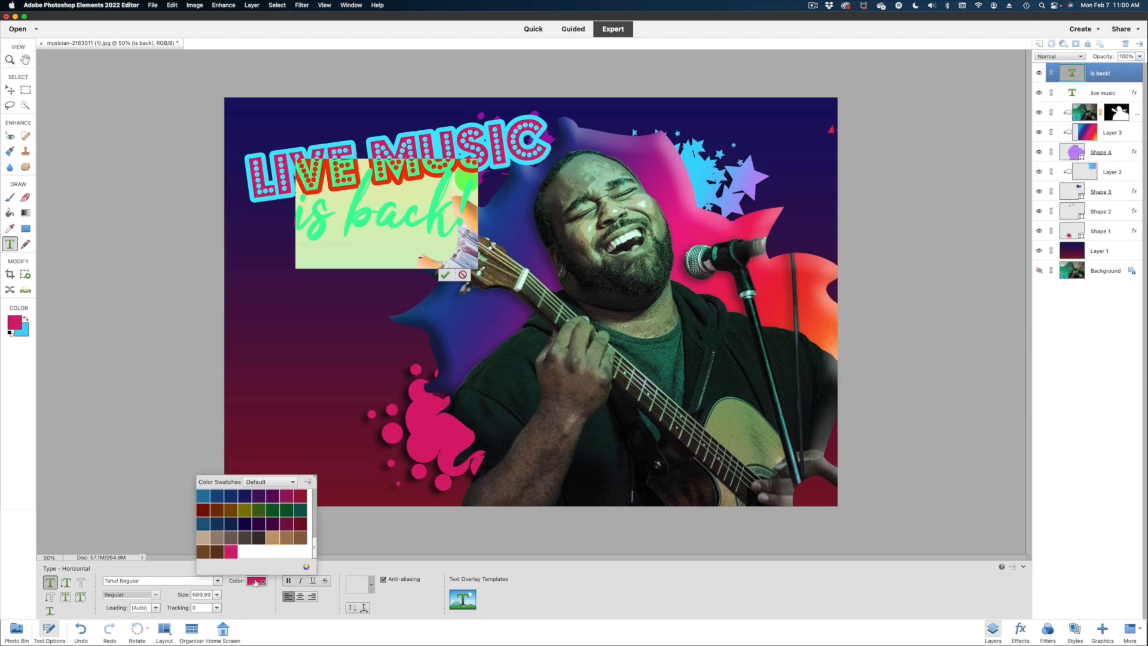
click(306, 566)
click(668, 446)
click(654, 348)
drag(662, 447, 662, 443)
click(668, 447)
click(740, 323)
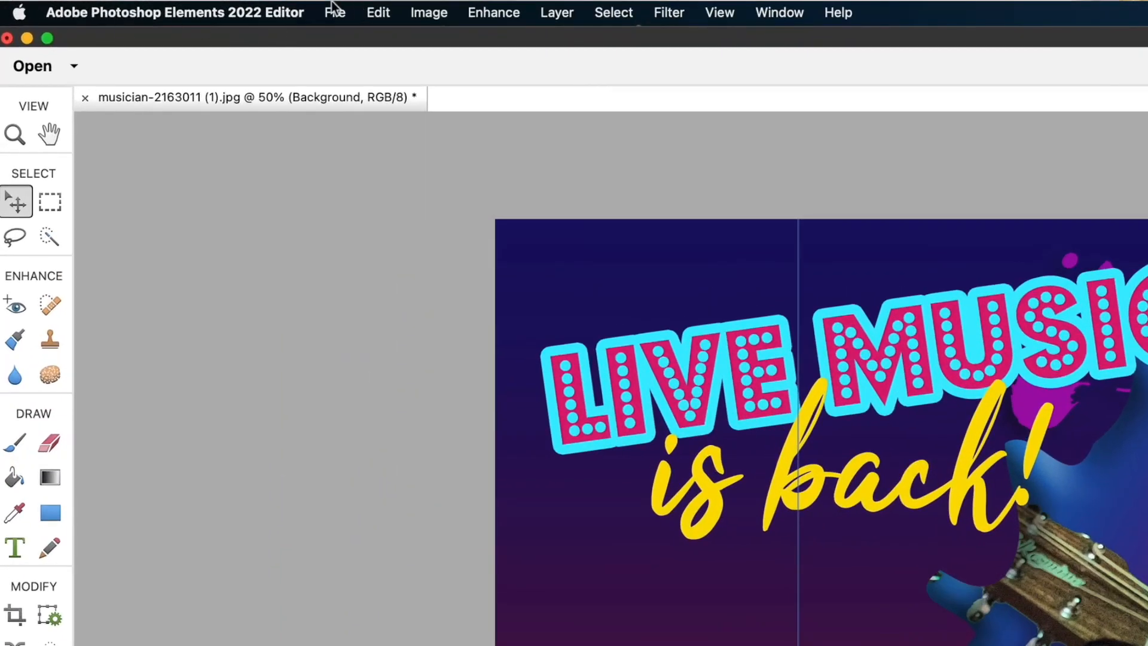
Start saving the poster under Save As and choose PNG as the file format
click(335, 10)
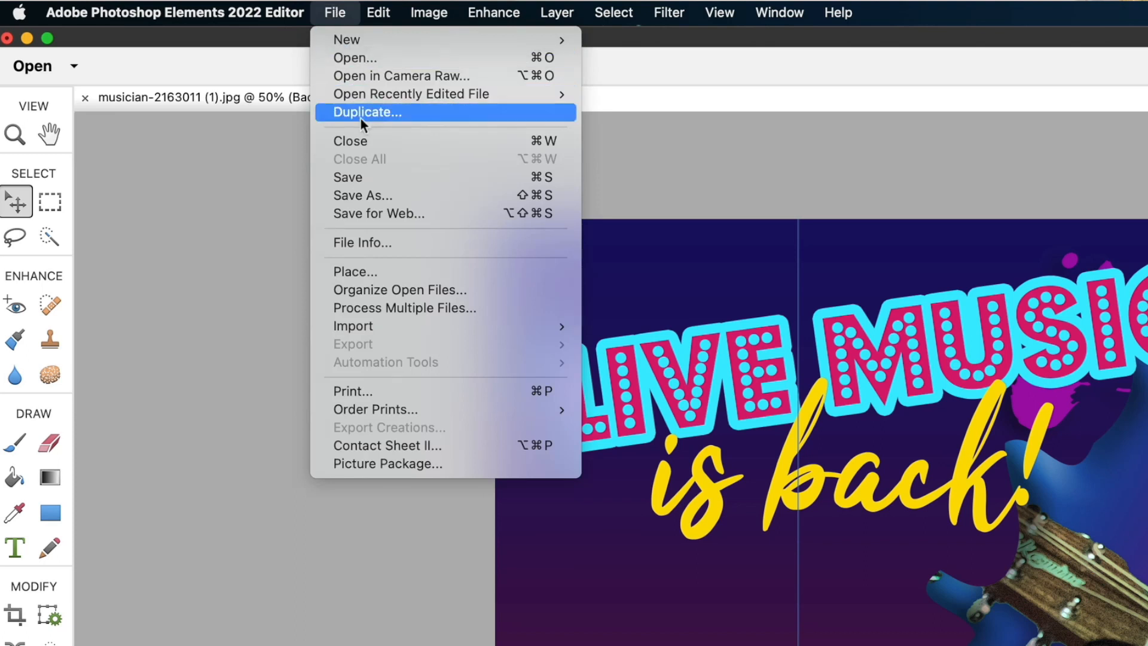
click(389, 199)
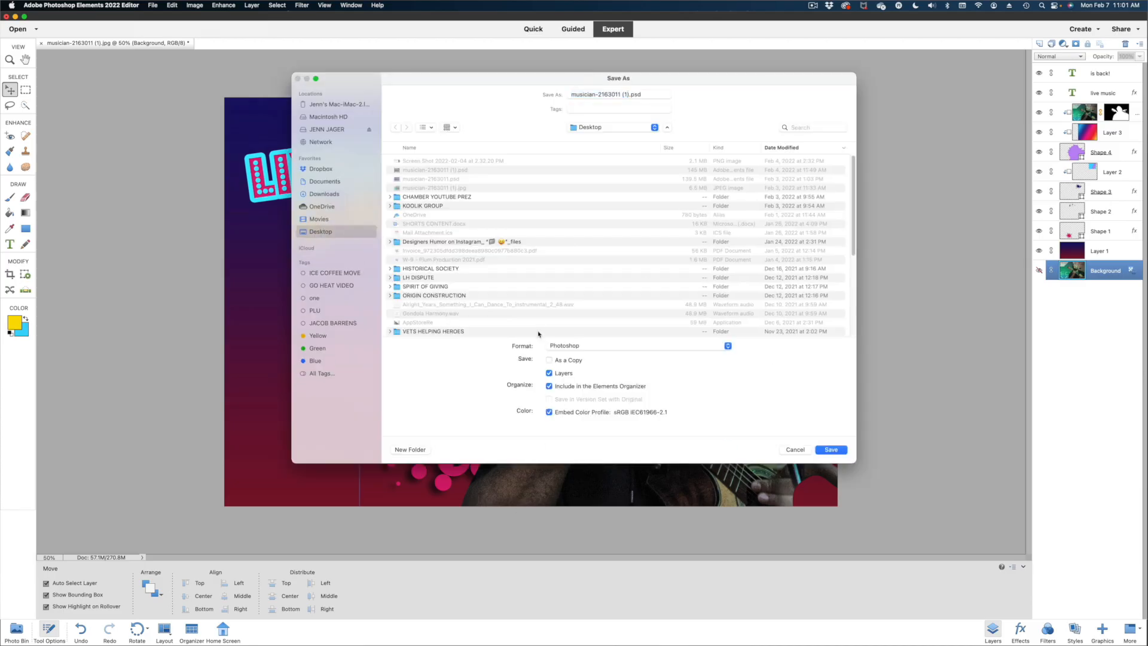
click(606, 346)
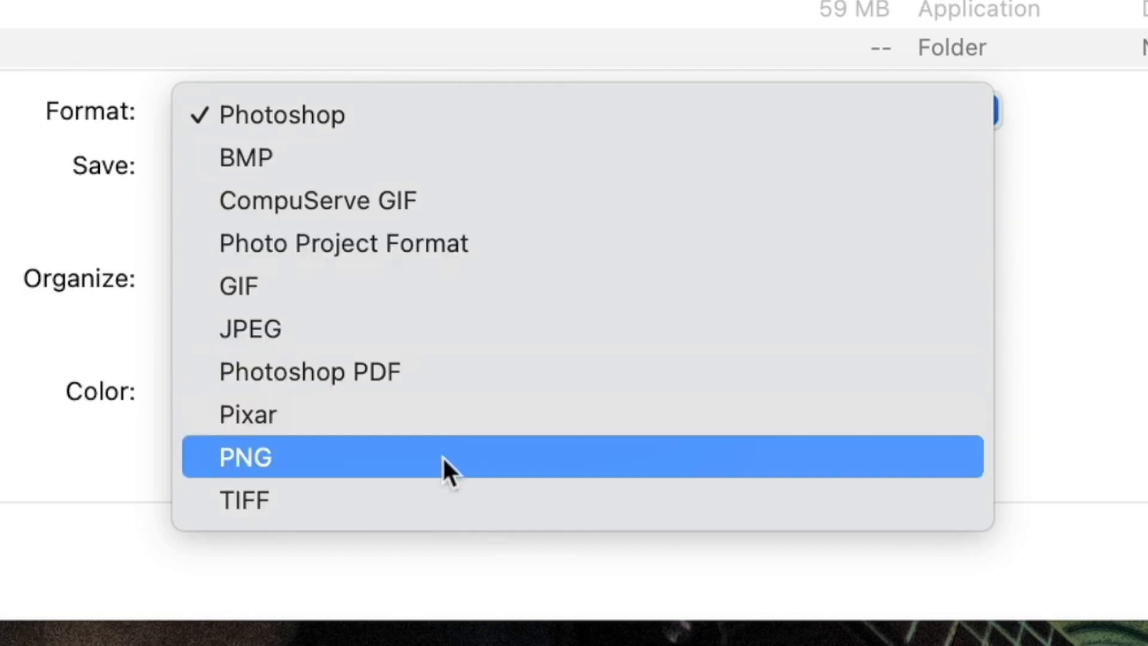
click(432, 453)
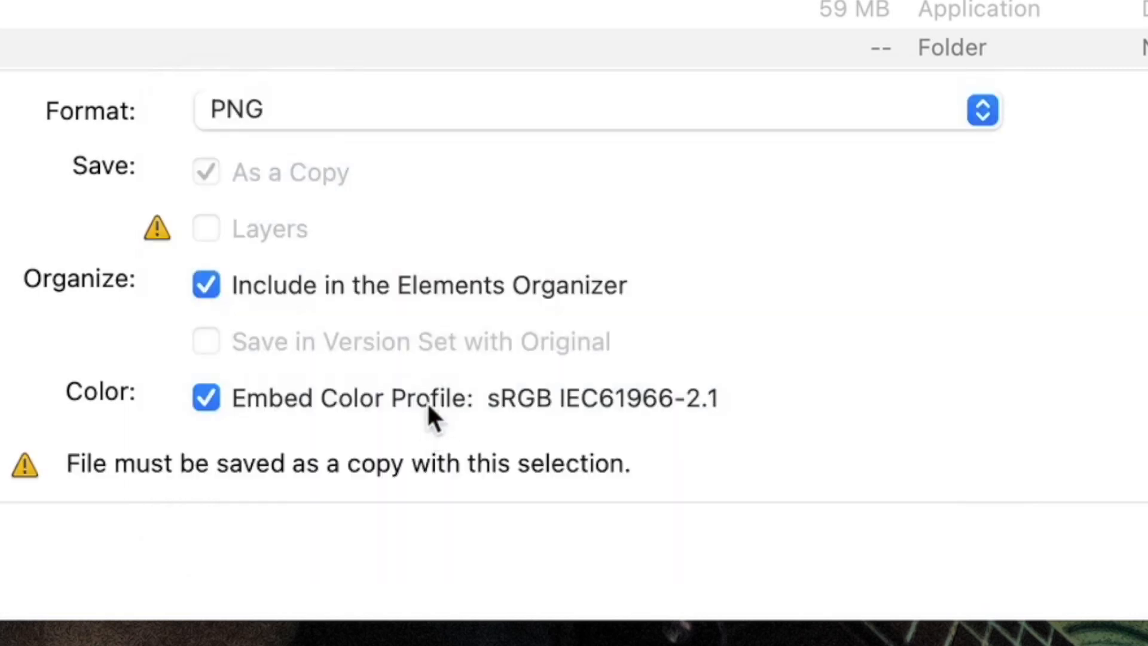